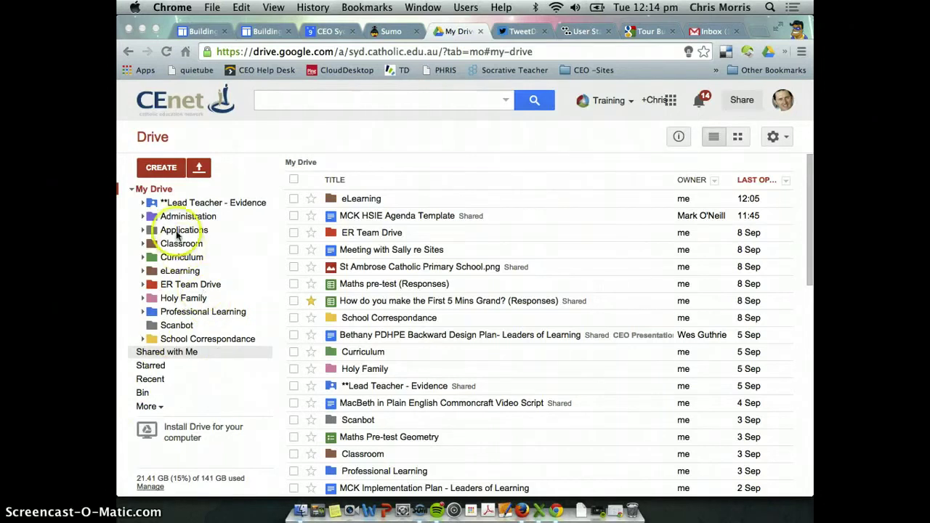
Step: Create a new blank form from Drive's CREATE menu
left_click(153, 168)
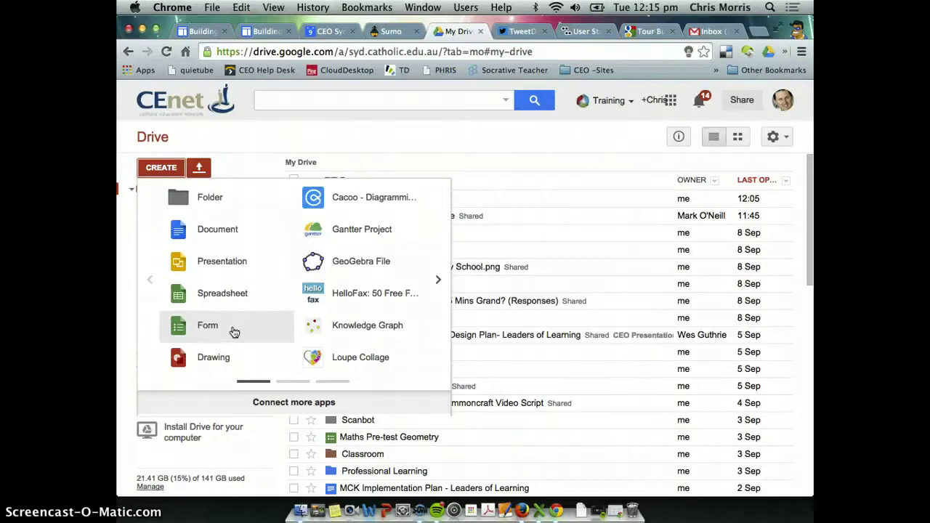
left_click(241, 137)
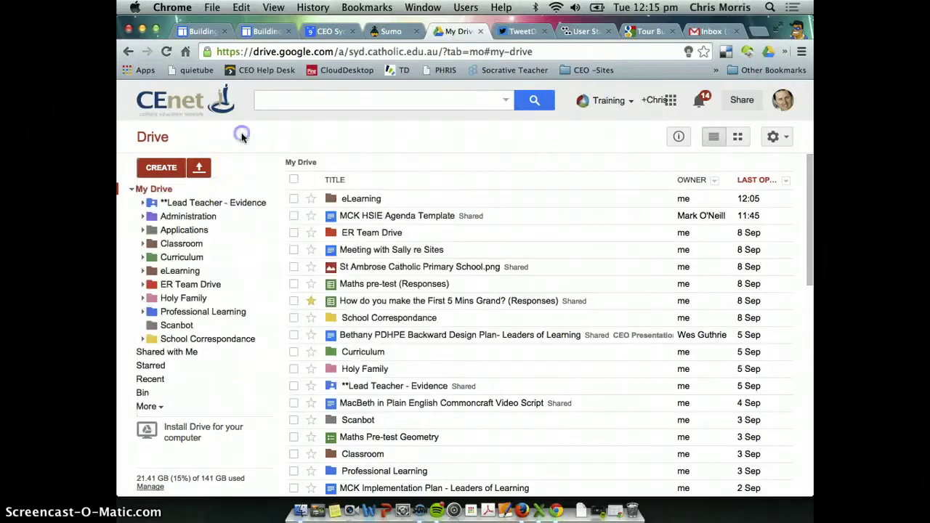
left_click(153, 172)
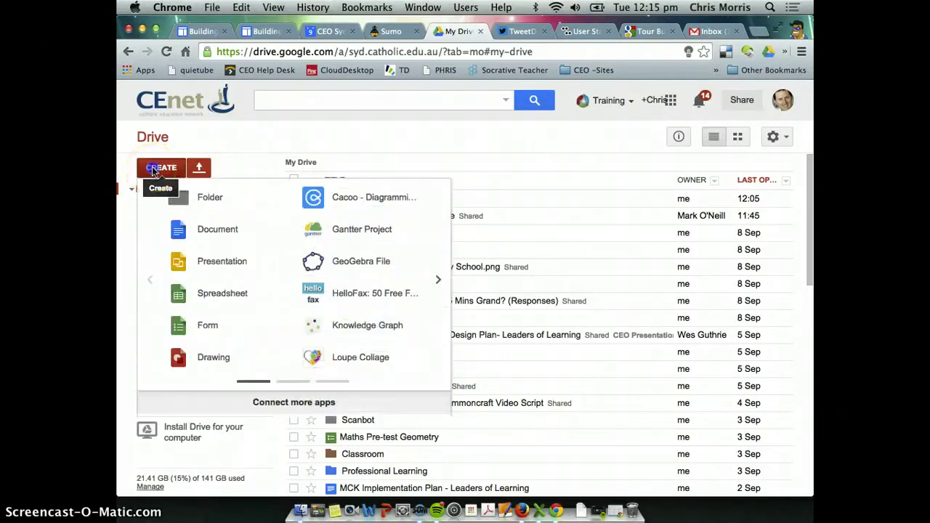
left_click(209, 325)
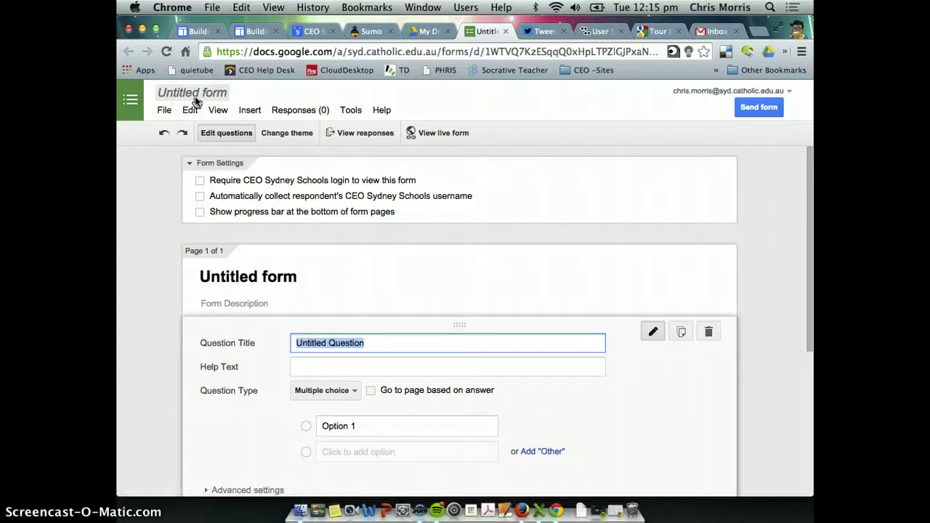
Step: Rename the untitled form to 'Threatened Habitats'
left_click(195, 94)
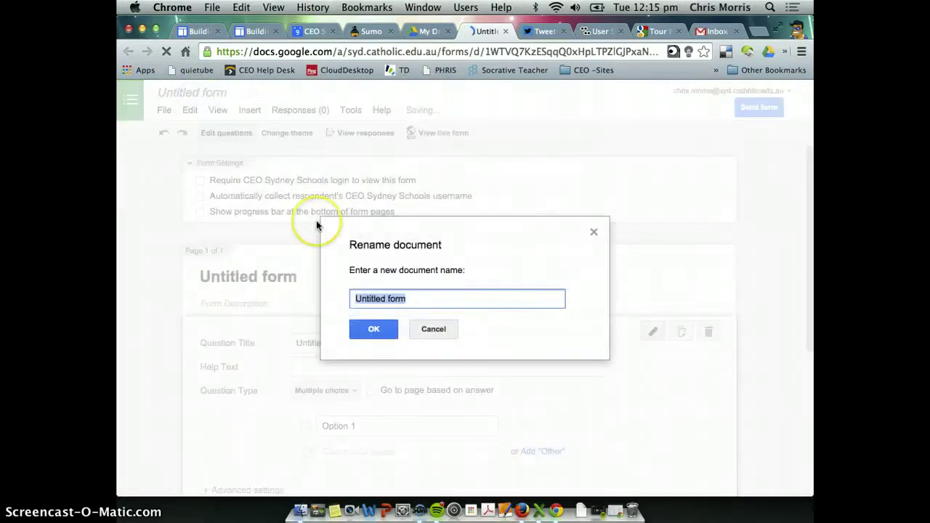
type("Thr")
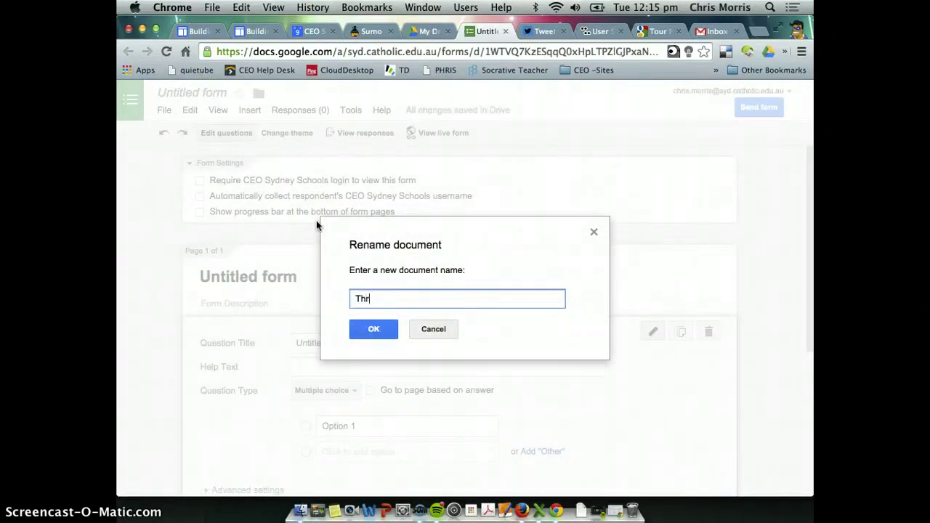
type("eatened Habitats")
left_click(373, 331)
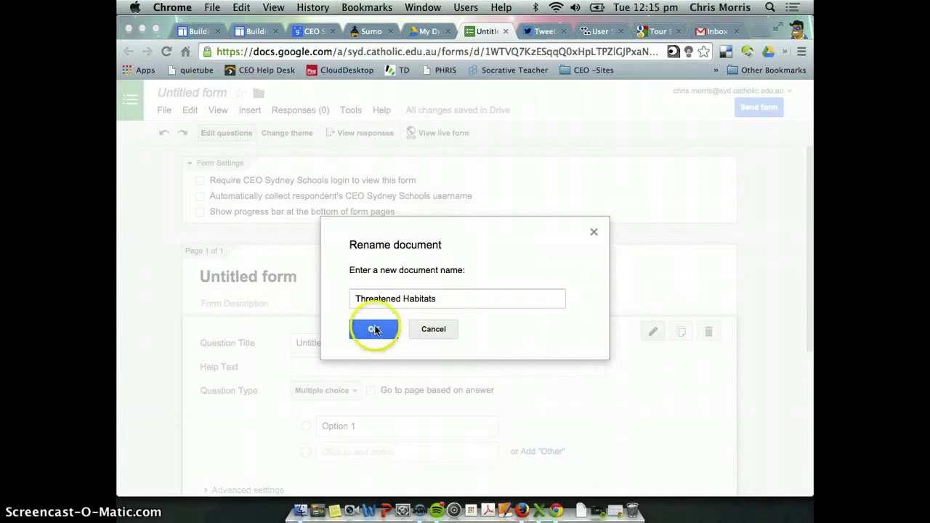
left_click(373, 331)
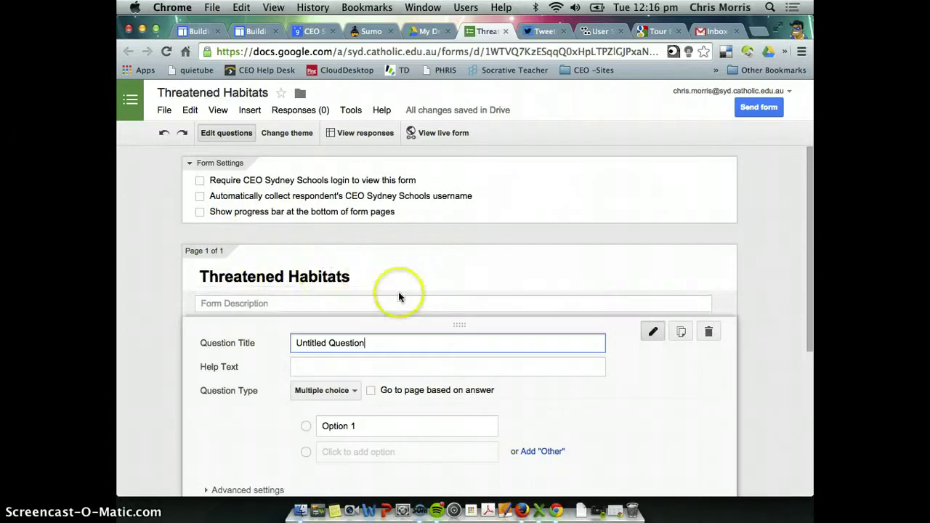
Step: Enter the form description 'This is a small pre-test on the unit Threatened Habitats'
scroll(401, 292, "down", 2)
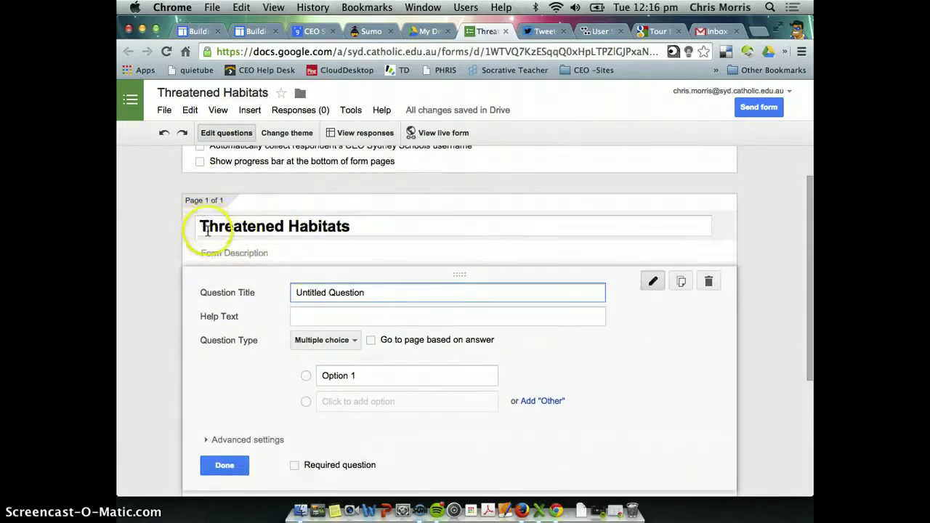
left_click(274, 253)
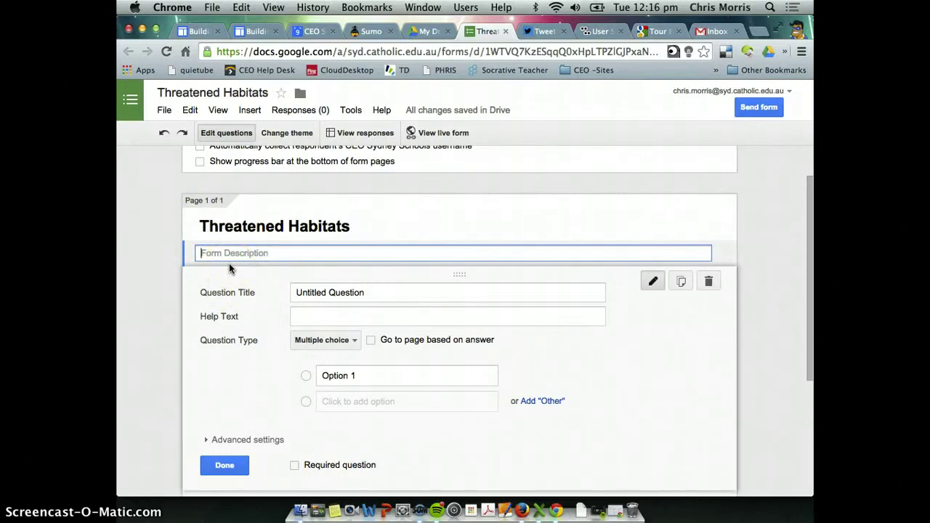
type("This is a sma")
type("nit ")
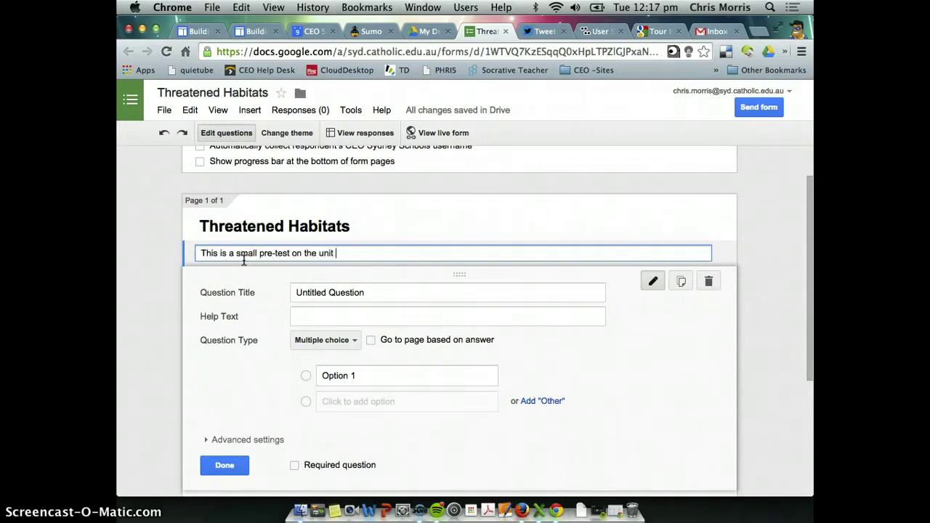
type("Theme")
key("BackSpace")
key("BackSpace")
type("eayened")
key("BackSpace")
key("BackSpace")
key("BackSpace")
key("BackSpace")
key("BackSpace")
key("BackSpace")
type("tened Ga")
key("BackSpace")
key("BackSpace")
type("Habitats")
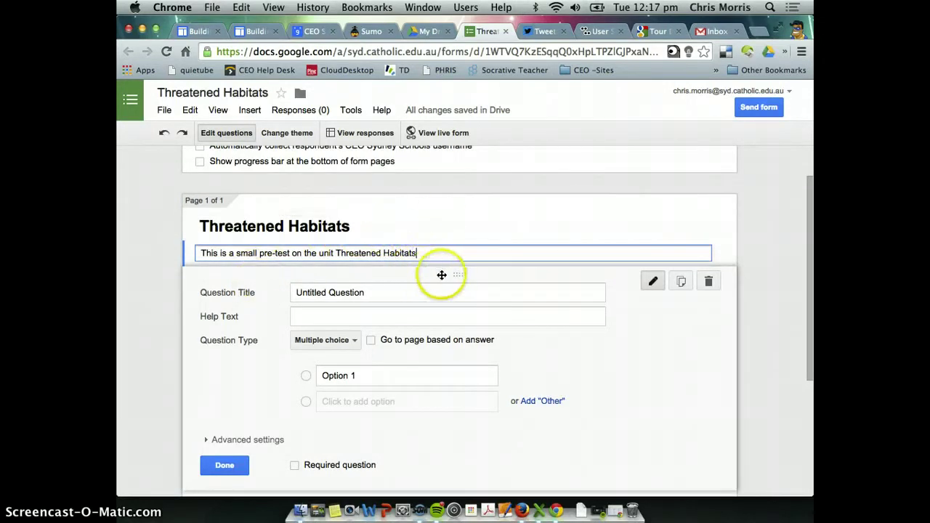
Step: Delete the default untitled question from the form
scroll(415, 217, "down", 1)
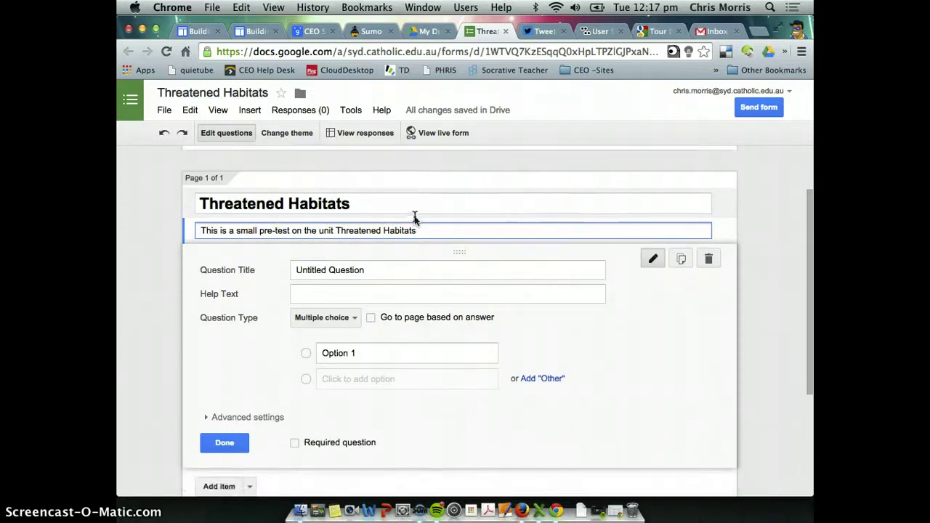
scroll(414, 217, "down", 2)
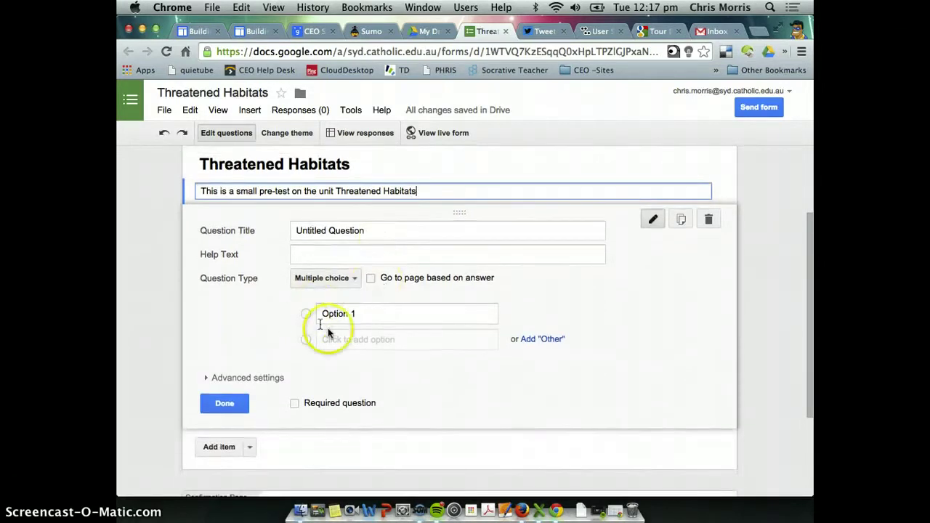
scroll(334, 354, "up", 4)
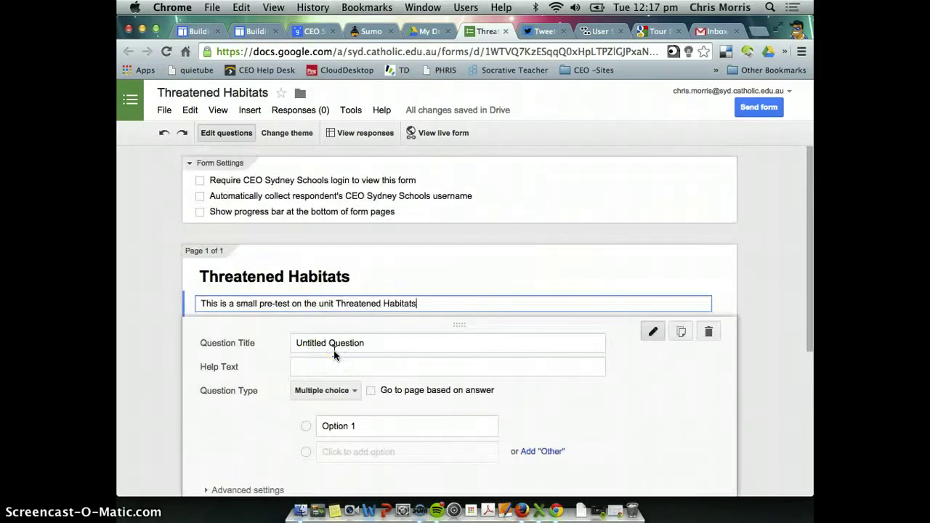
scroll(363, 353, "down", 4)
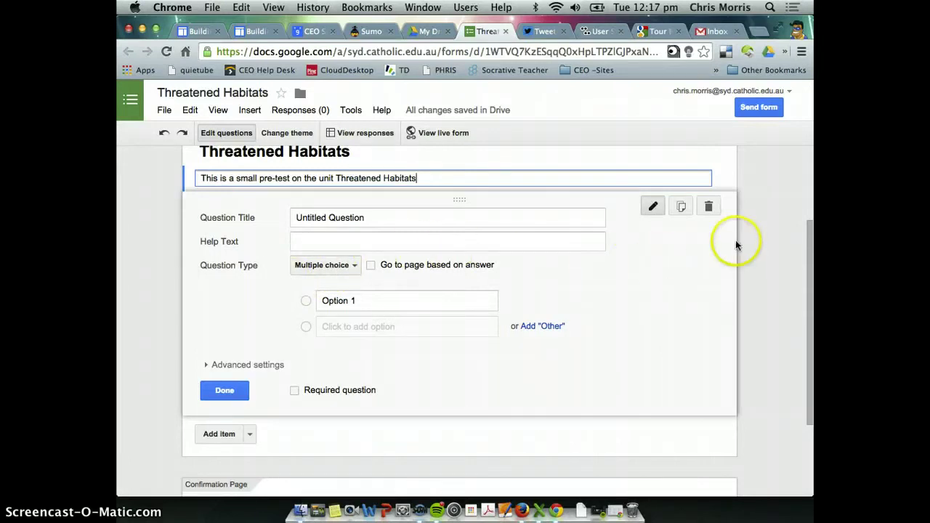
left_click(709, 207)
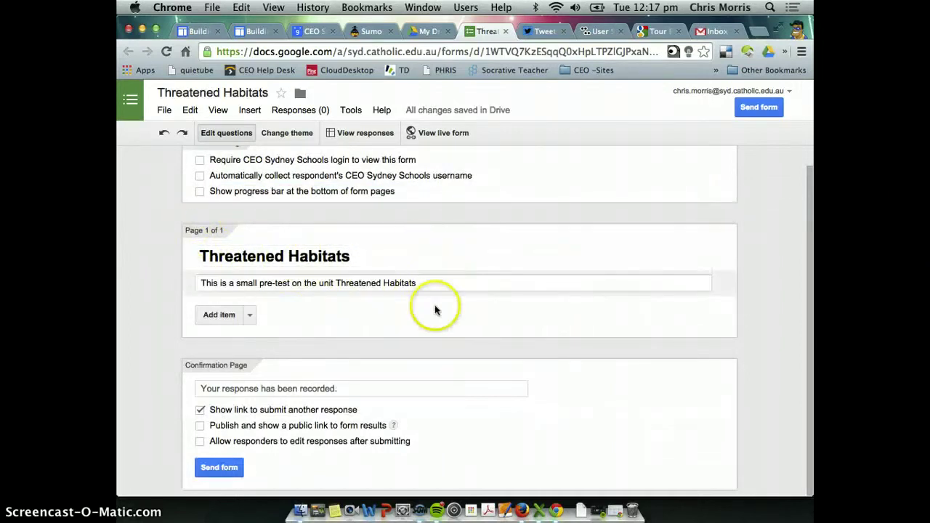
Step: Add a required Text question 'Please record your name' with an example name as help text
left_click(249, 316)
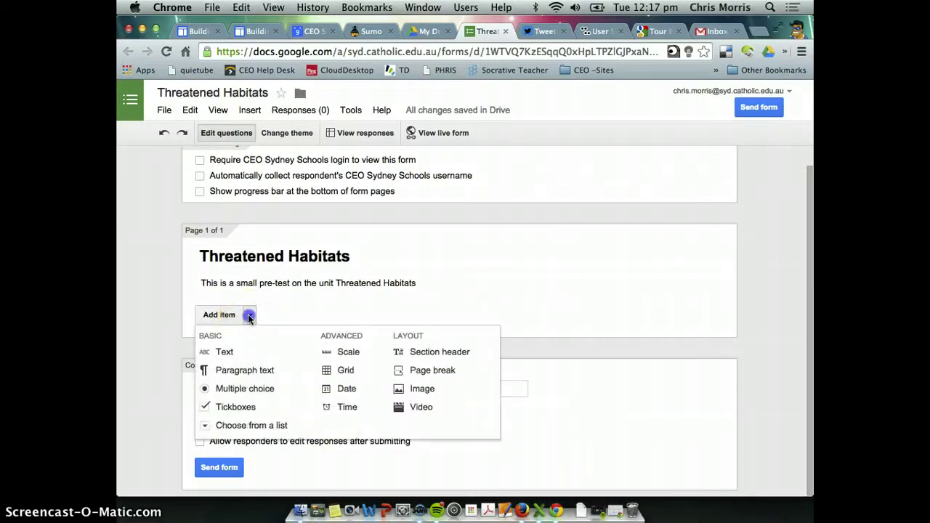
left_click(241, 355)
left_click(324, 332)
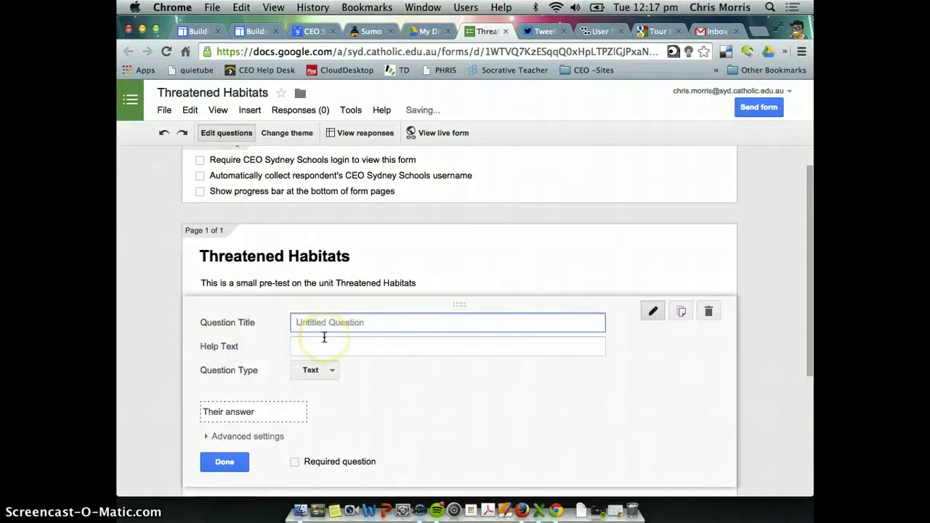
type("Pleas")
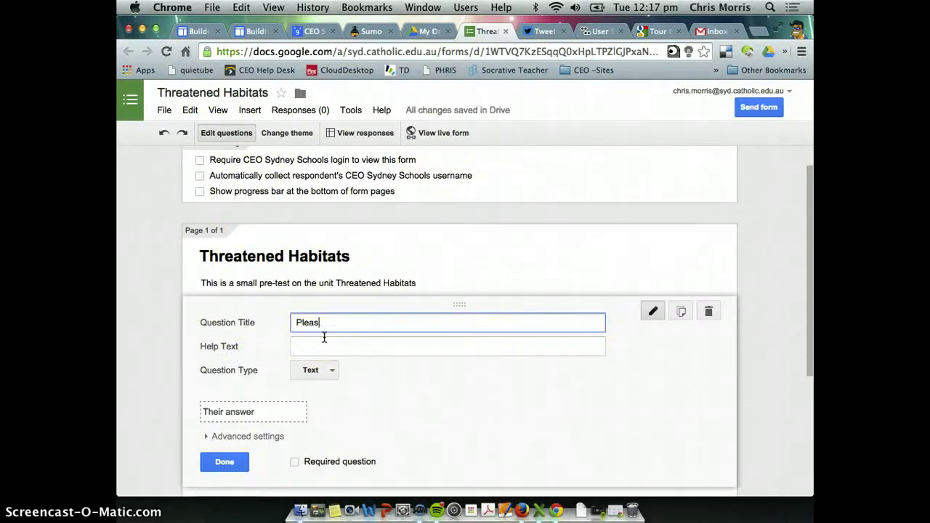
type("se record your name")
key("Tab")
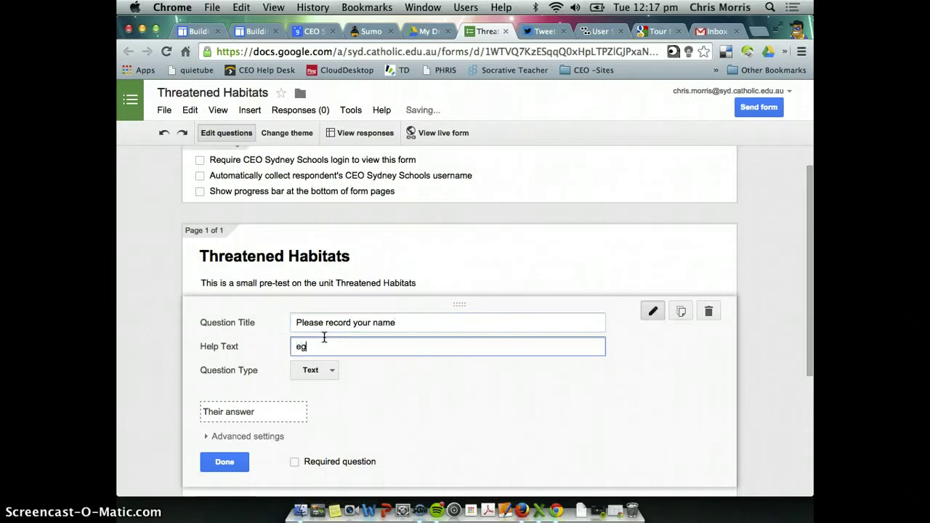
type("eg. ")
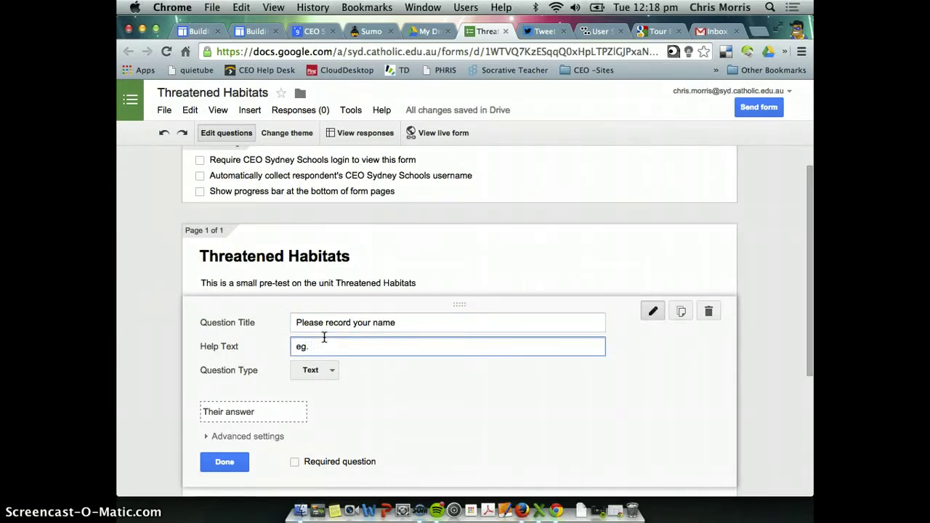
type("Chris Morris")
scroll(339, 339, "down", 2)
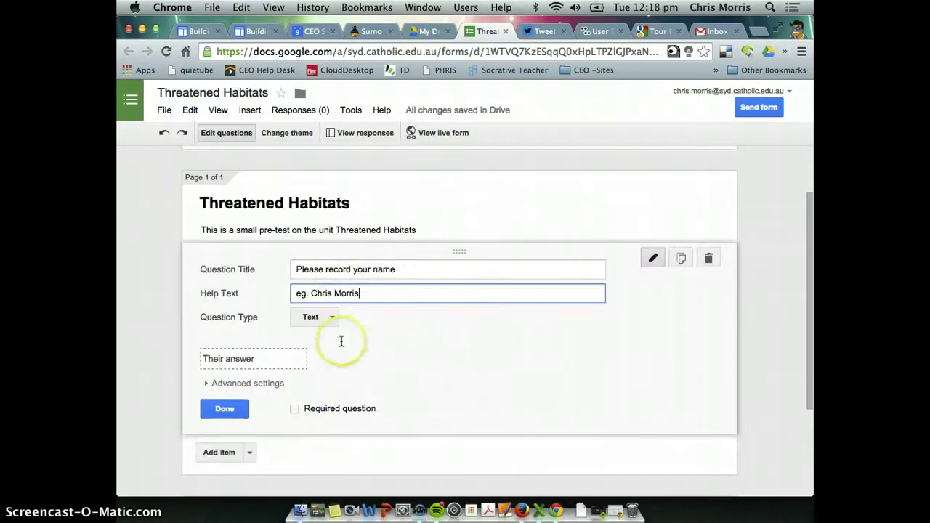
left_click(294, 409)
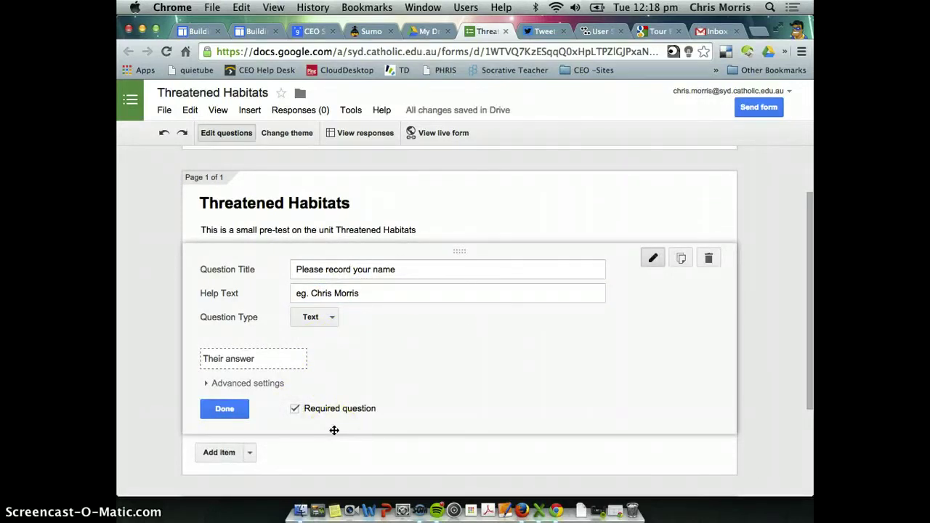
left_click(216, 410)
left_click(316, 265)
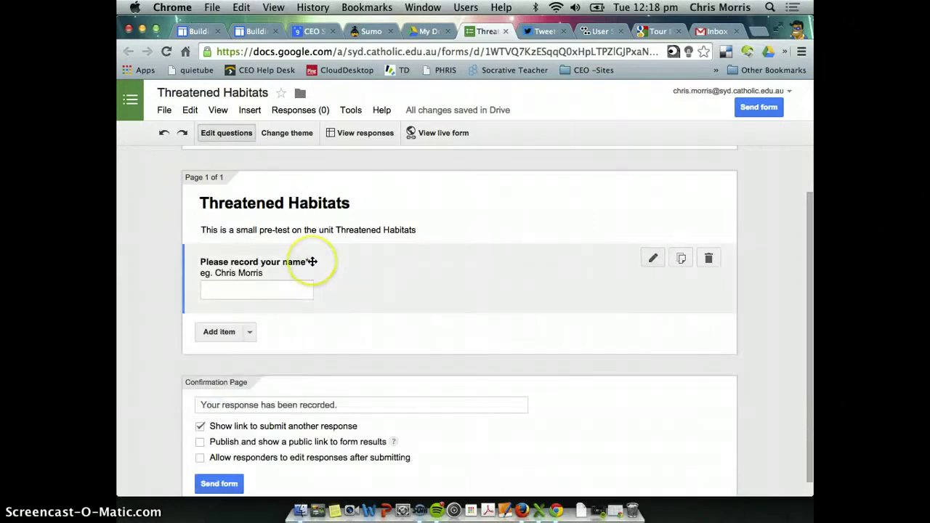
left_click(250, 333)
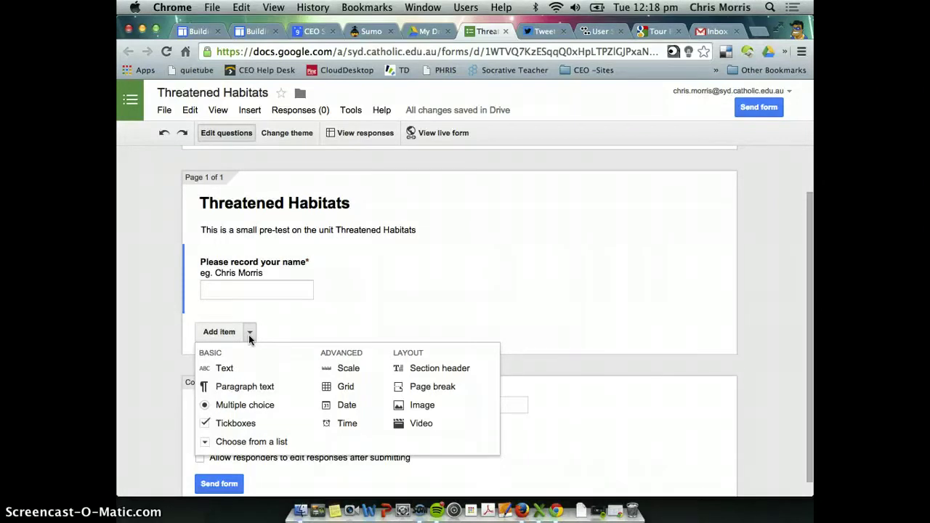
Step: Add a choose-from-a-list question titled 'Please select your teacher from the list'
left_click(260, 443)
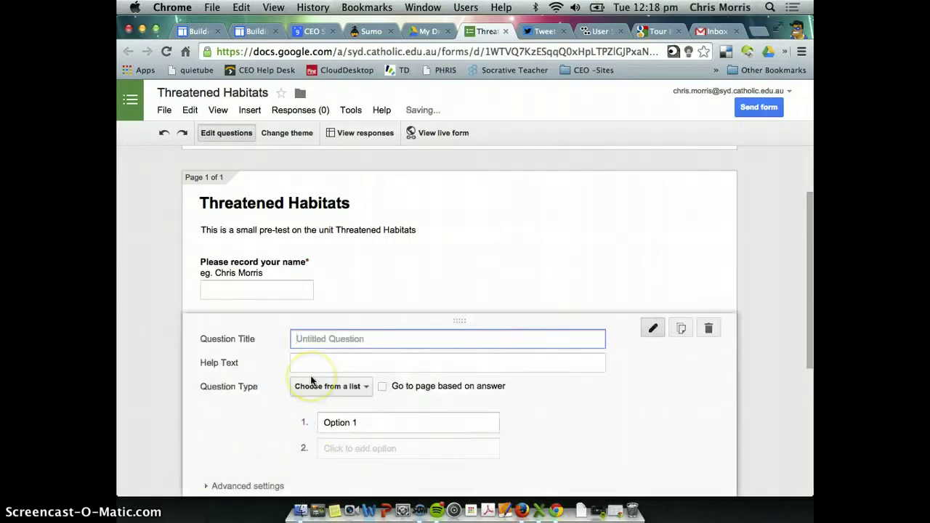
type("Please")
key("BackSpace")
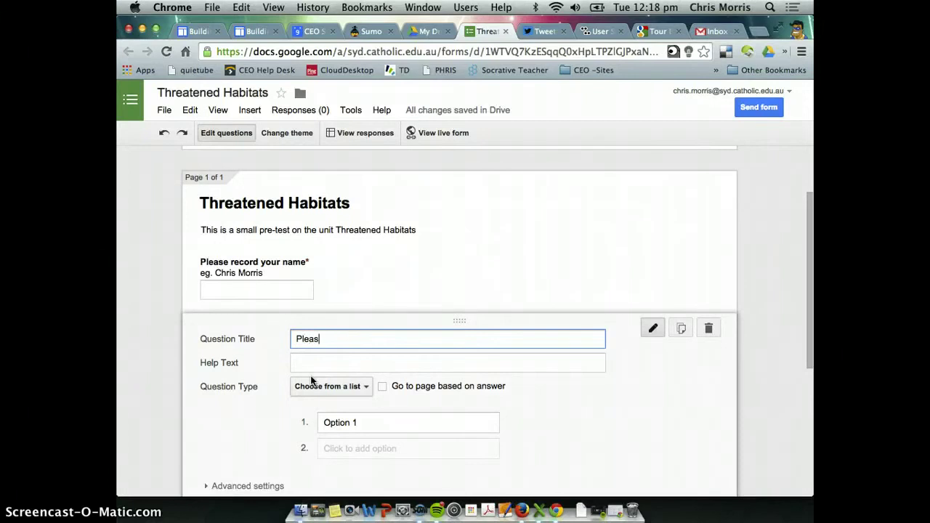
type("e select your teacher from the lsi")
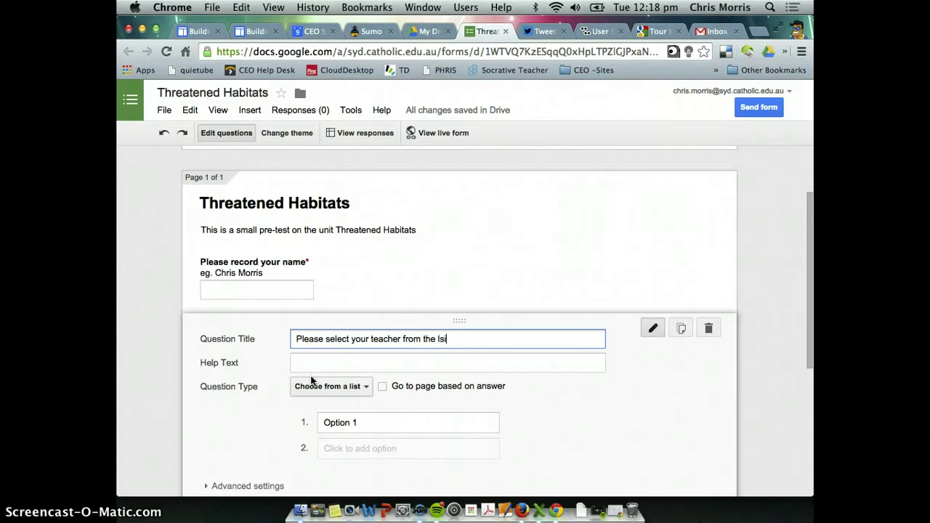
key("BackSpace")
key("BackSpace")
type("ist")
scroll(357, 436, "down", 2)
Step: Enter four teacher names as the dropdown's options
left_click_drag(367, 347, 271, 347)
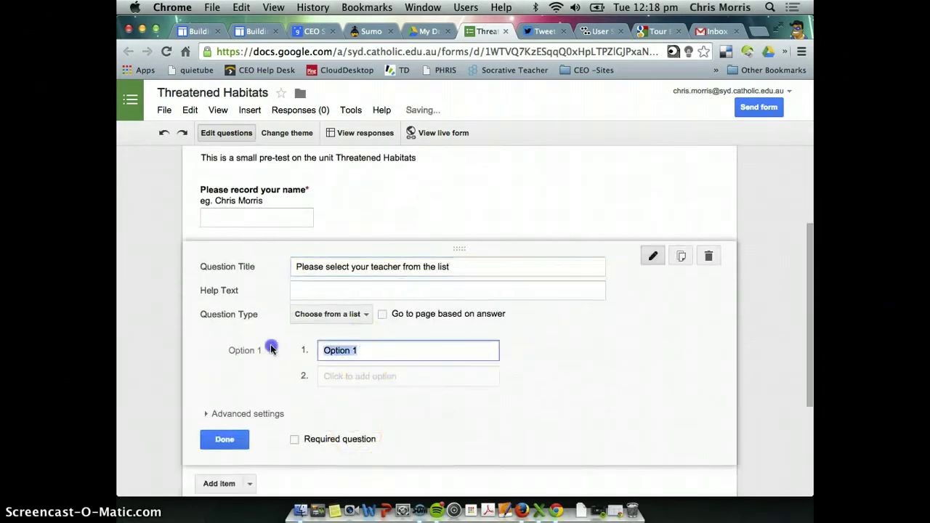
type("Mr On")
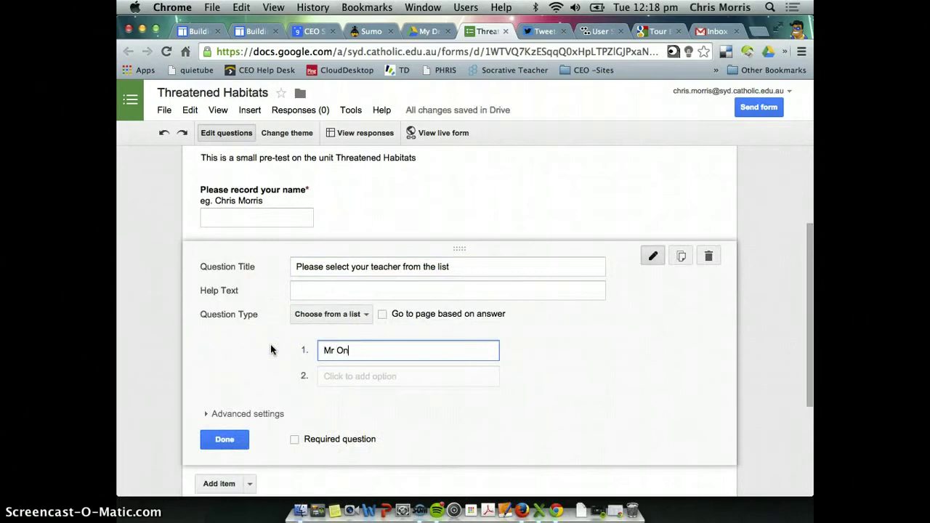
type("ei")
key("BackSpace")
key("BackSpace")
key("BackSpace")
type("'Neill")
key("Return")
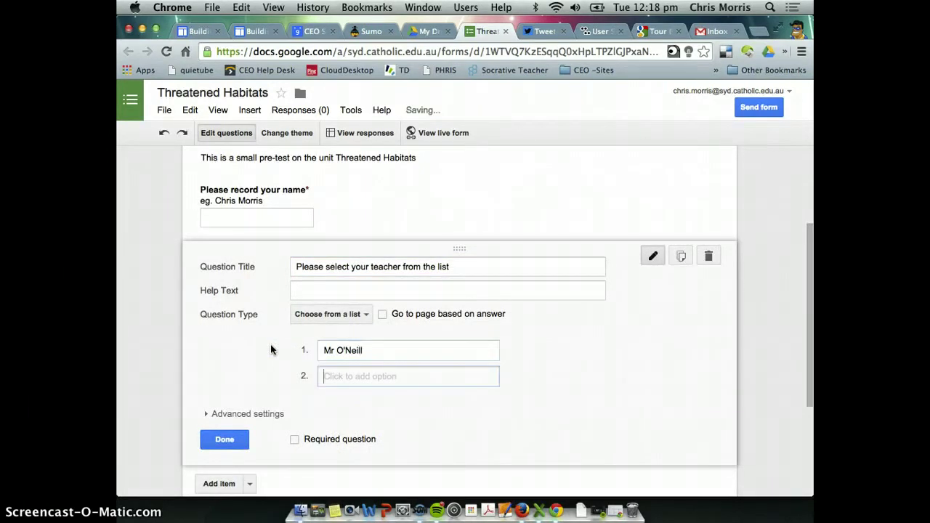
type("Mr")
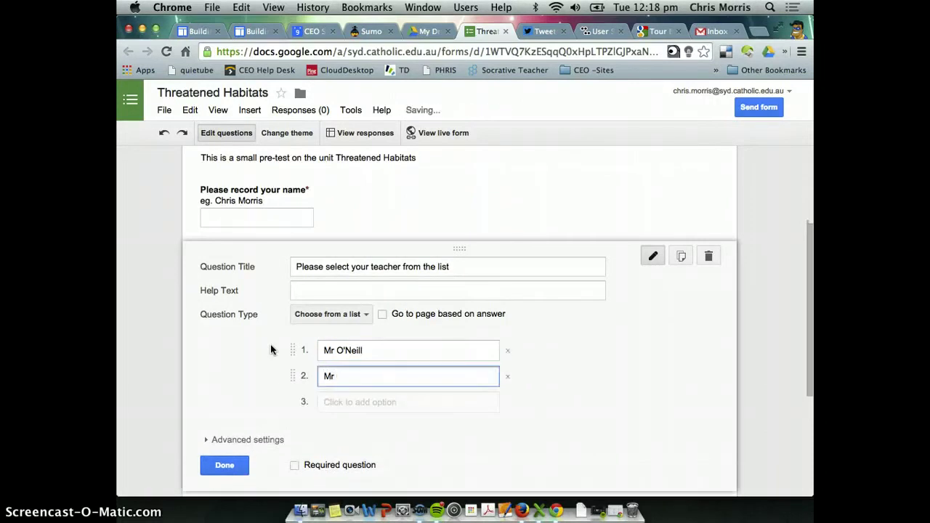
type(" Huggins")
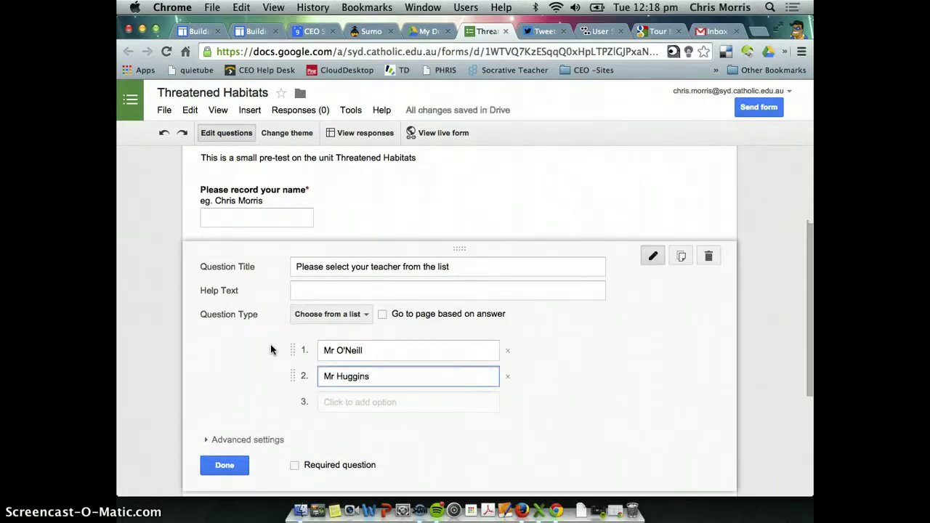
key("Tab")
key("Tab")
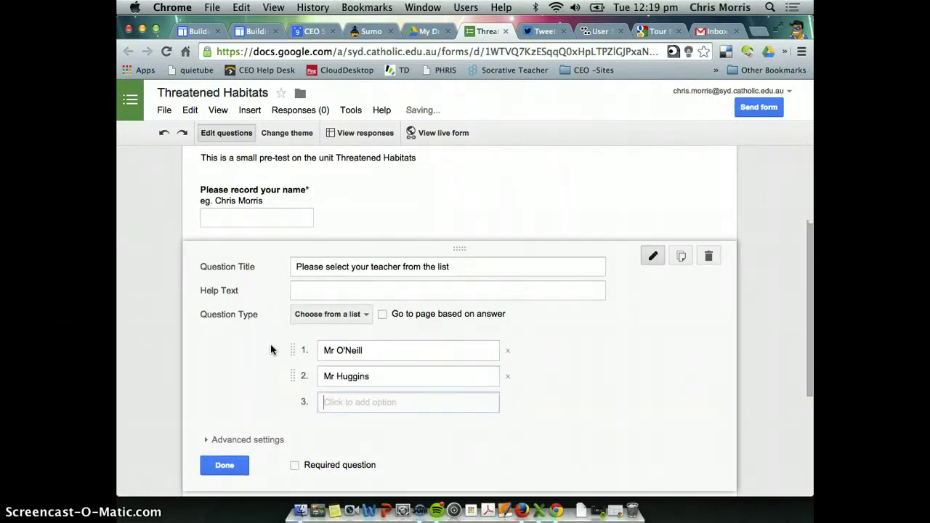
type("Mis")
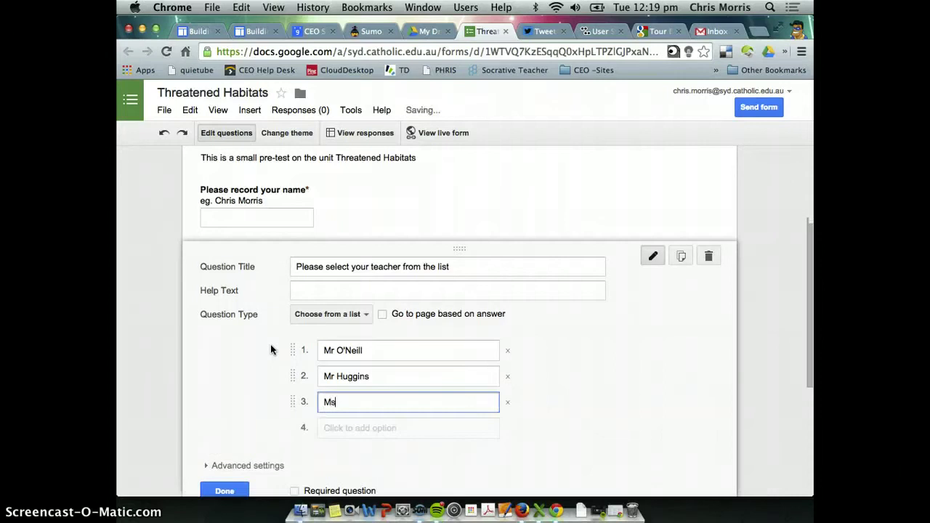
type("s F")
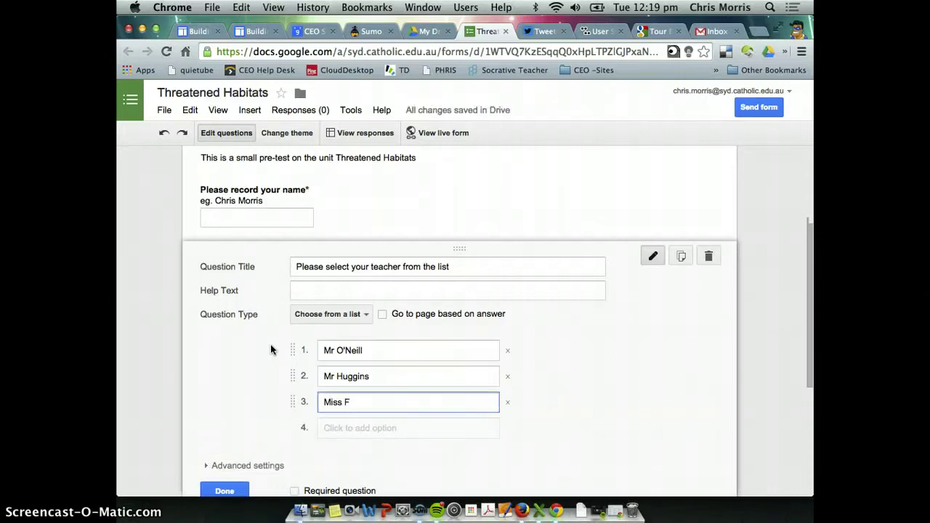
type("orgione")
key("Tab")
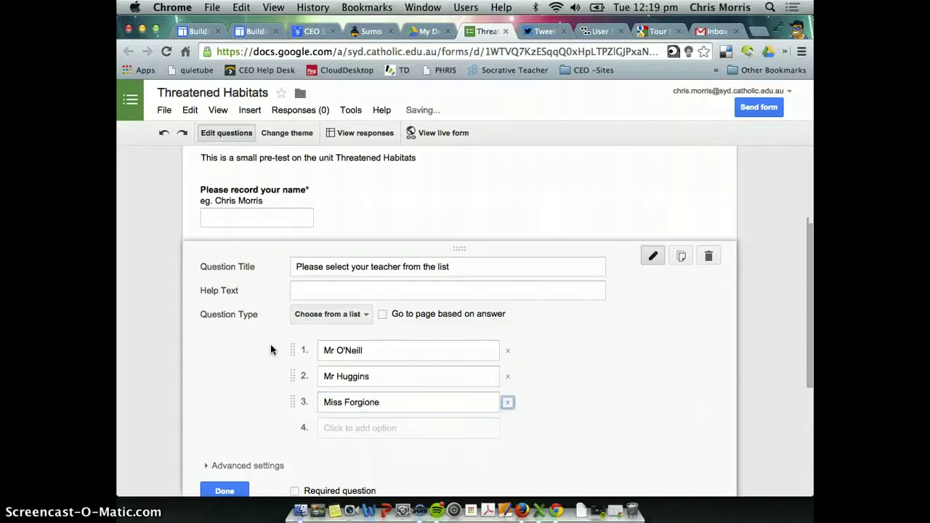
key("Tab")
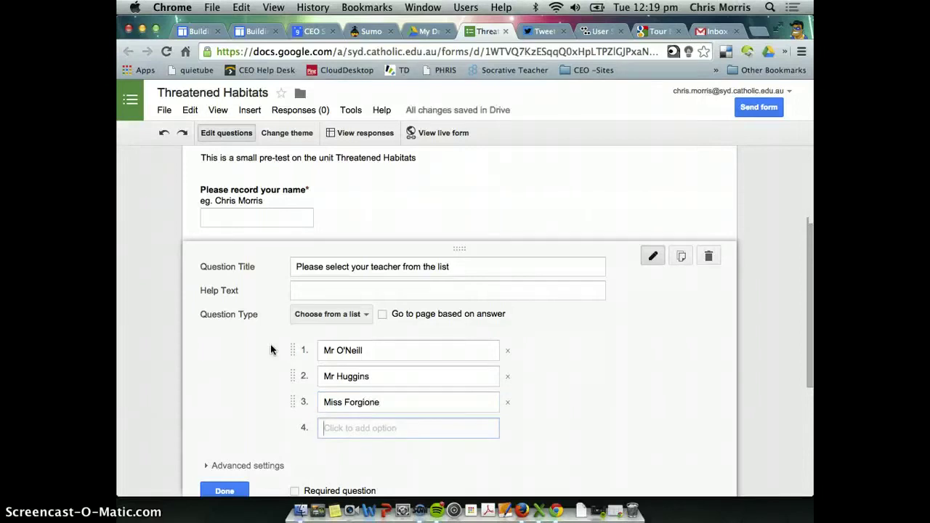
type("Mrs ")
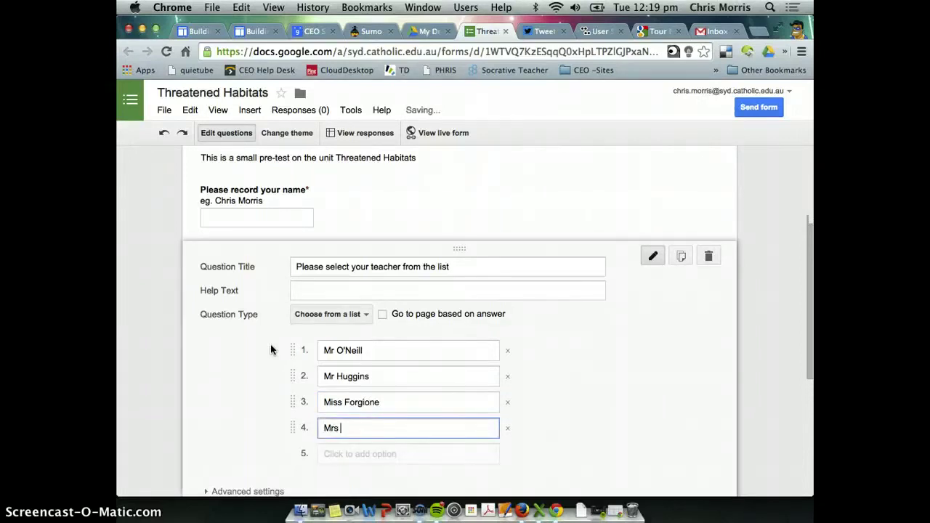
type("Vr")
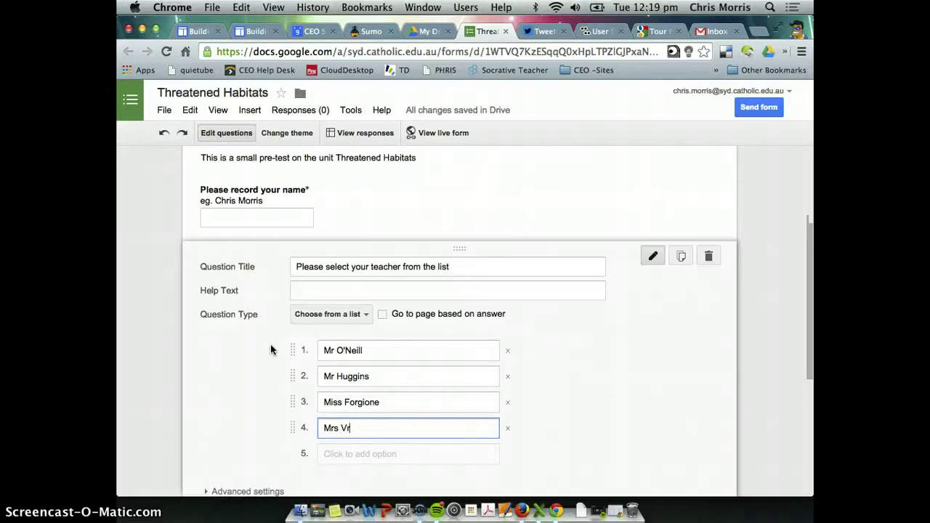
type("ahnos")
Step: Mark the teacher question as required and finish editing it
scroll(373, 287, "down", 2)
scroll(373, 294, "down", 1)
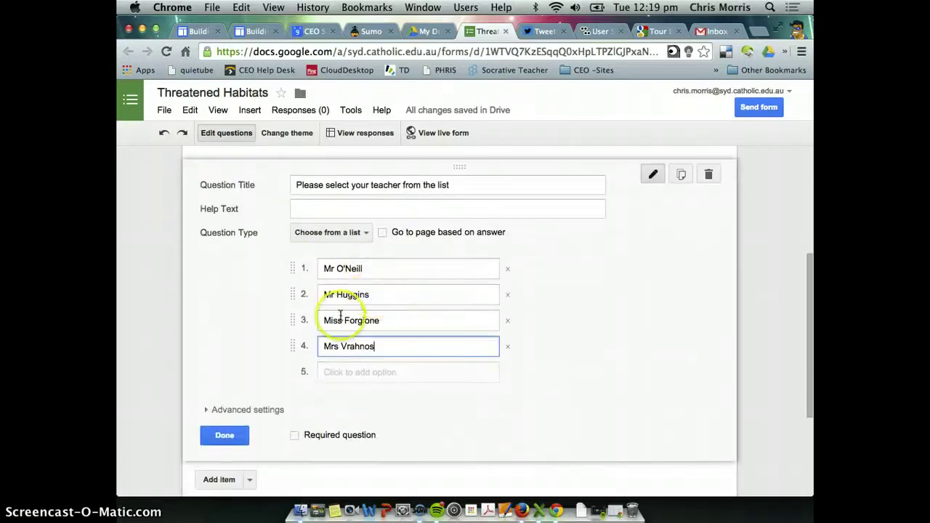
left_click(294, 434)
left_click(224, 442)
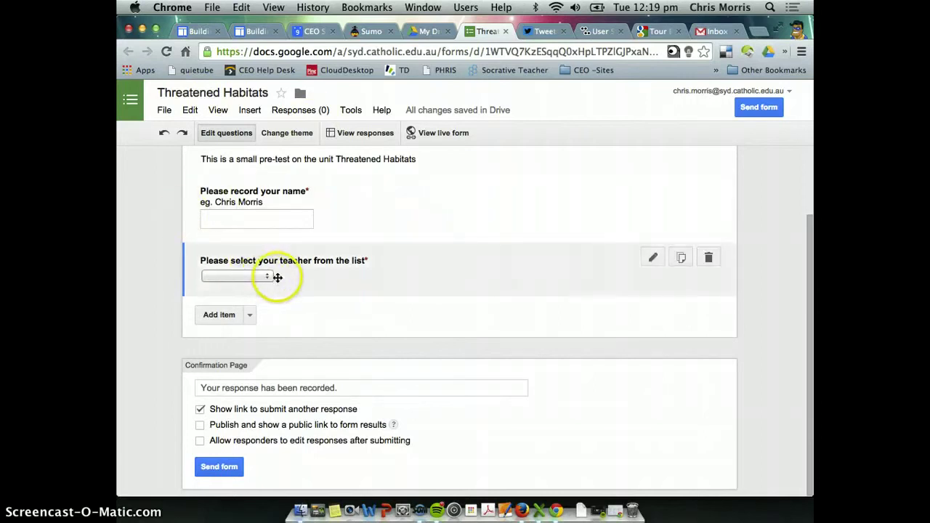
Step: Add a new Text question below the teacher question
left_click(249, 318)
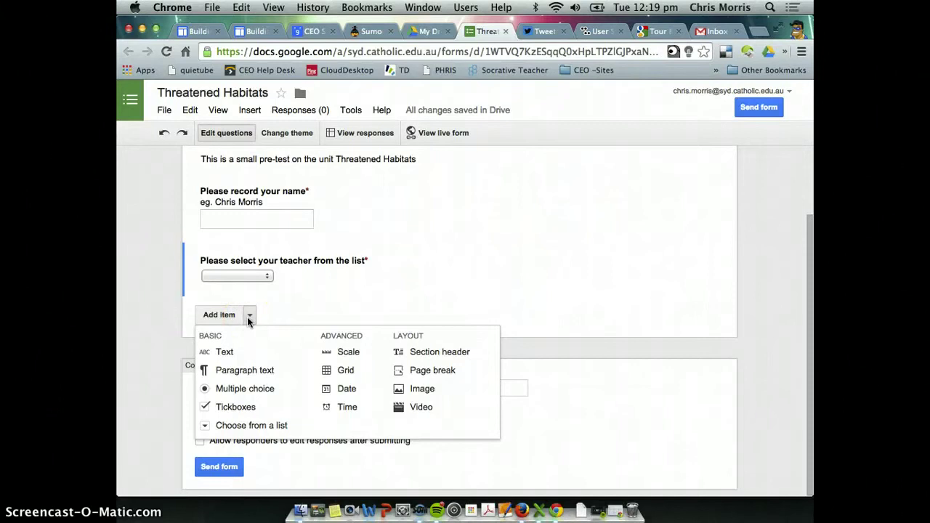
left_click(227, 353)
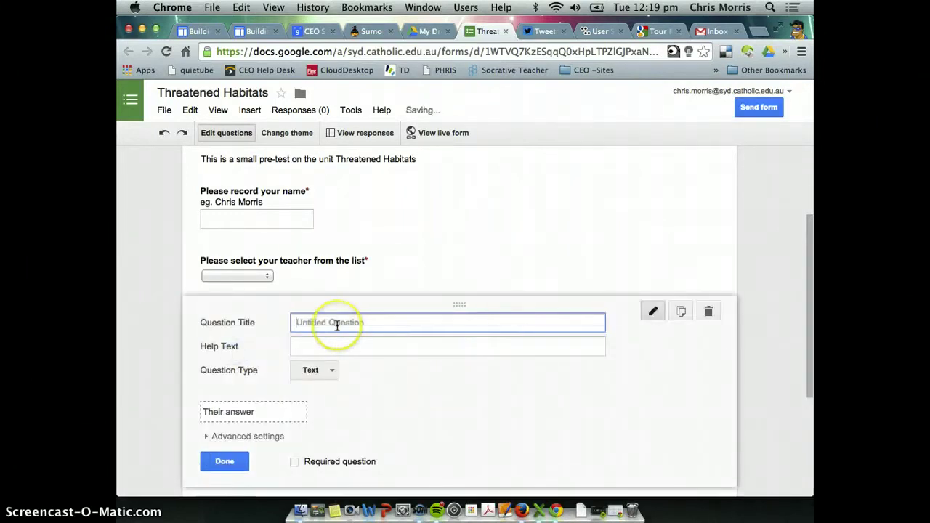
Step: Title the question 'Where is the Great Barrier Reef?', keep it as Text, and make it required
type("Where")
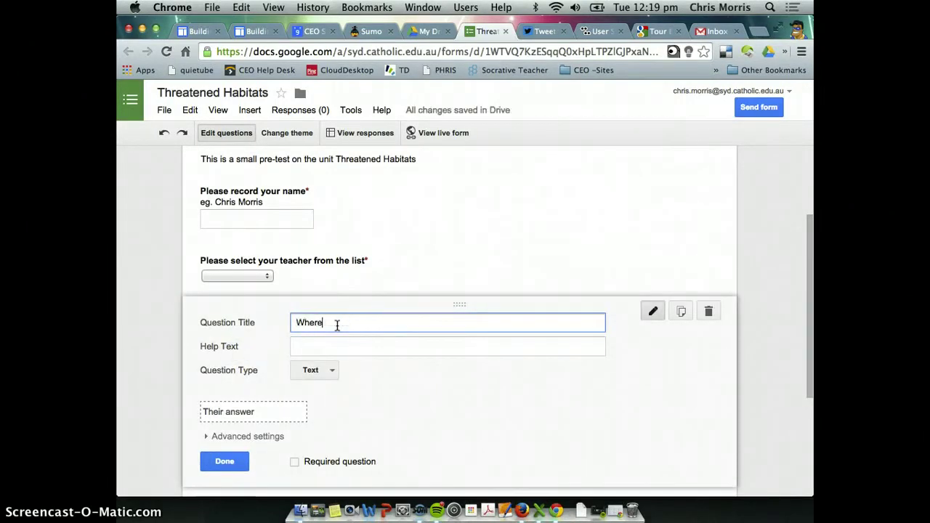
type(" is the Great Barrier Reef?")
left_click(286, 330)
left_click(367, 346)
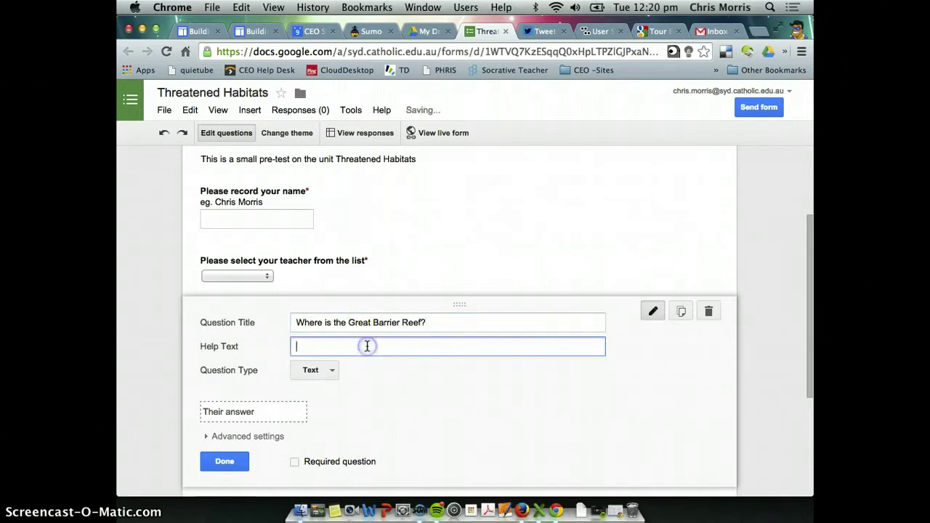
left_click(327, 373)
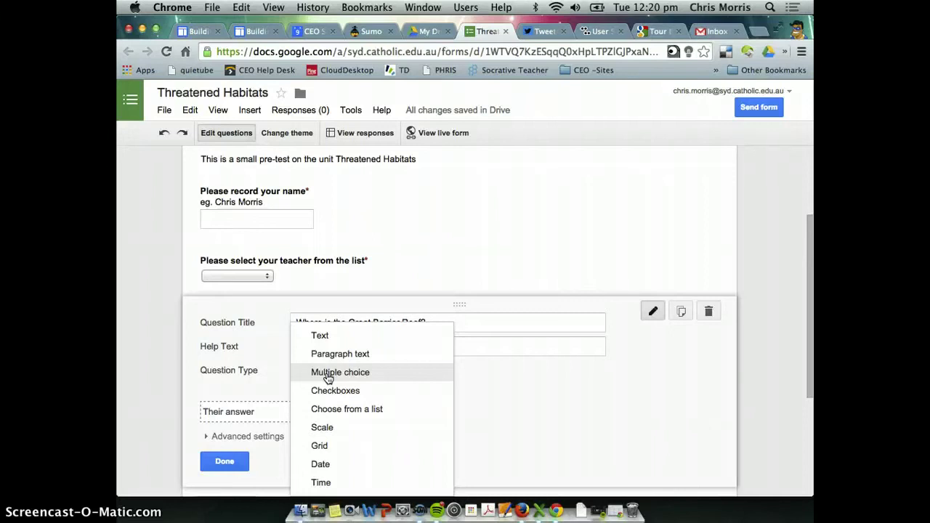
left_click(515, 393)
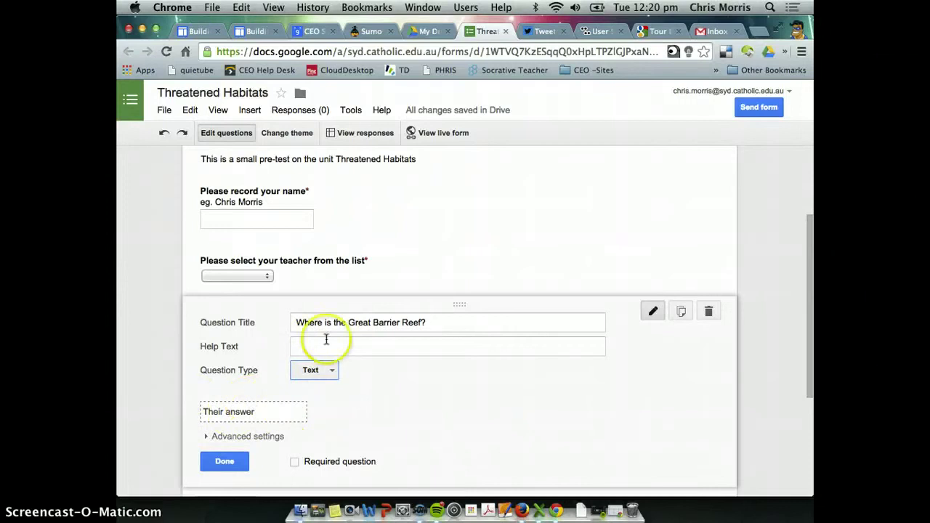
scroll(337, 429, "down", 2)
left_click(294, 394)
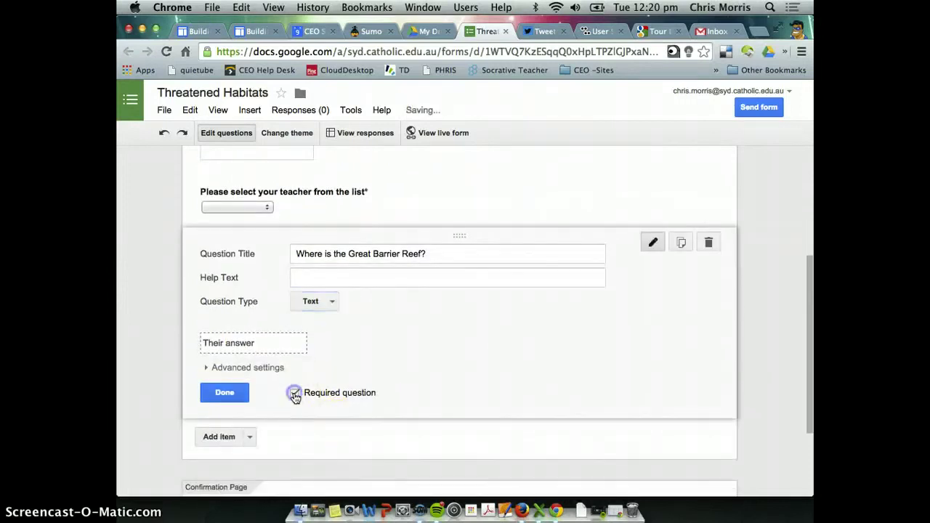
left_click(223, 390)
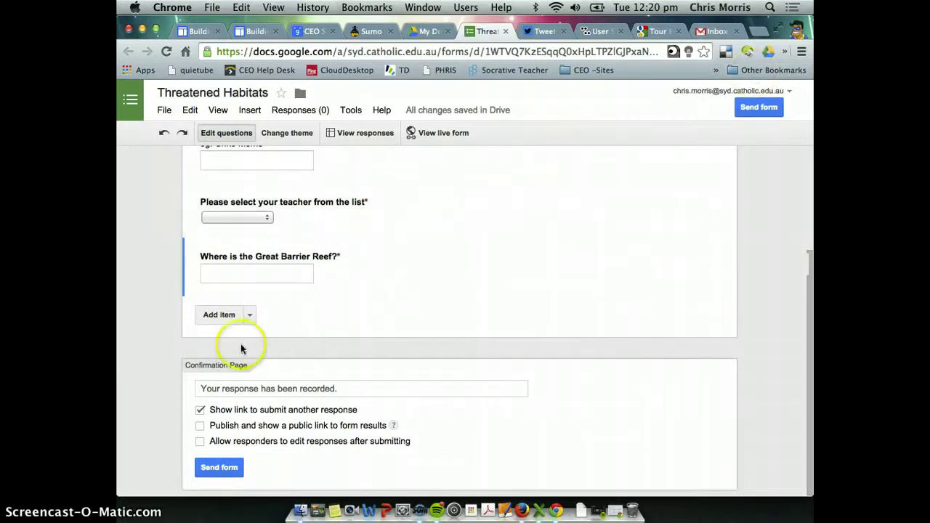
left_click(250, 316)
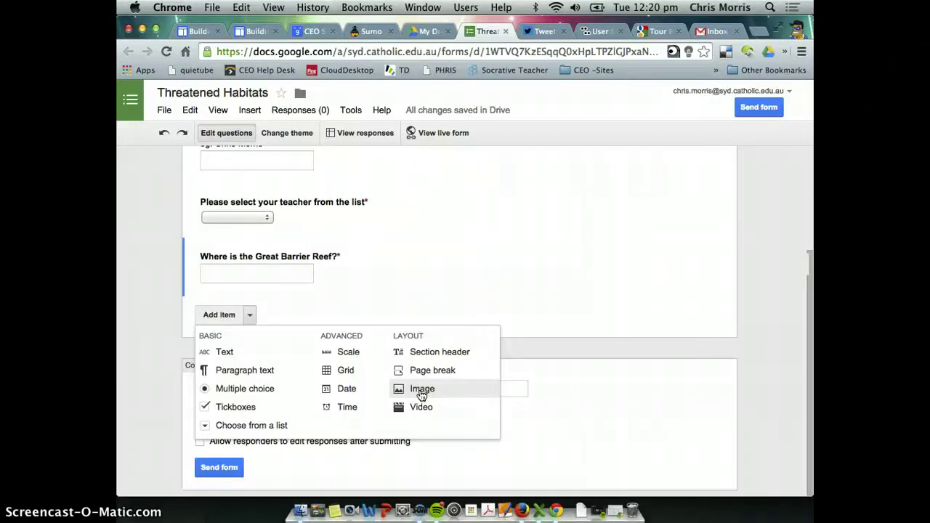
Step: Search Google Images for 'great barrier reef' in a new tab
left_click(758, 31)
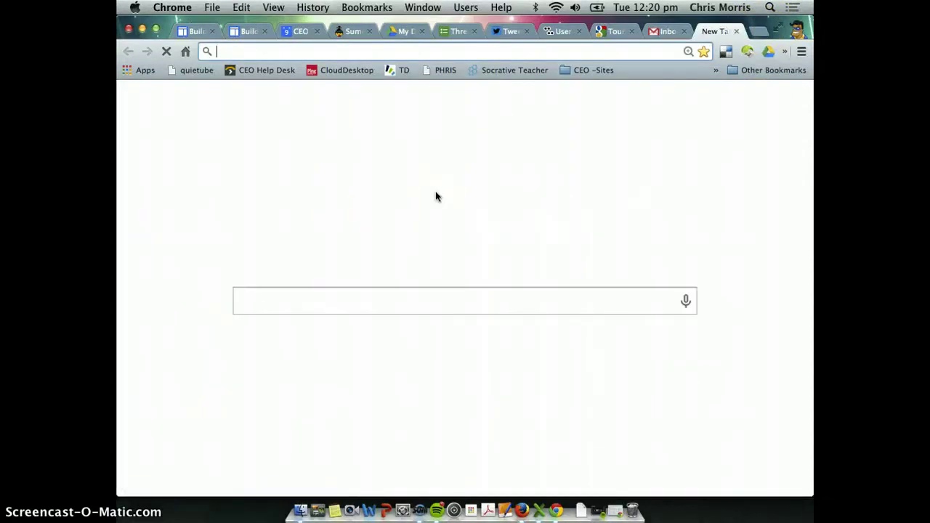
type("great barri")
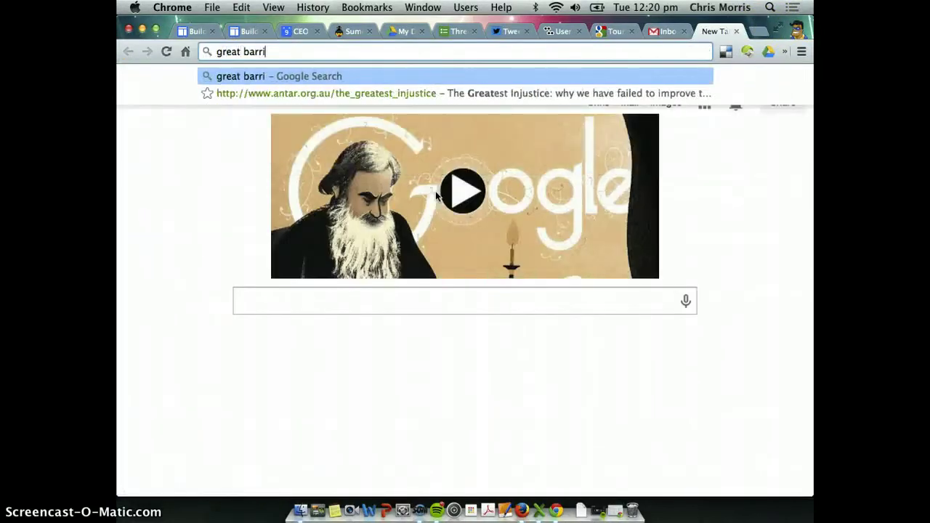
type("er reef")
key("Return")
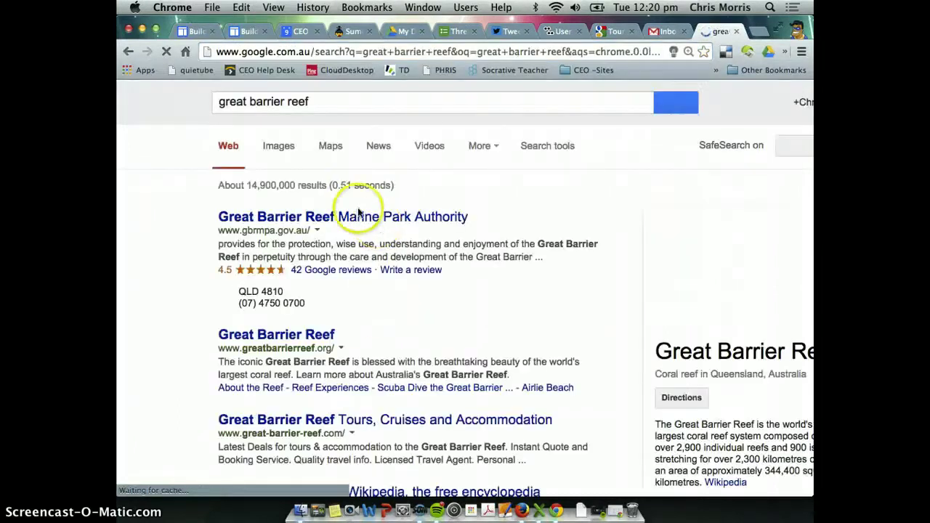
left_click(276, 148)
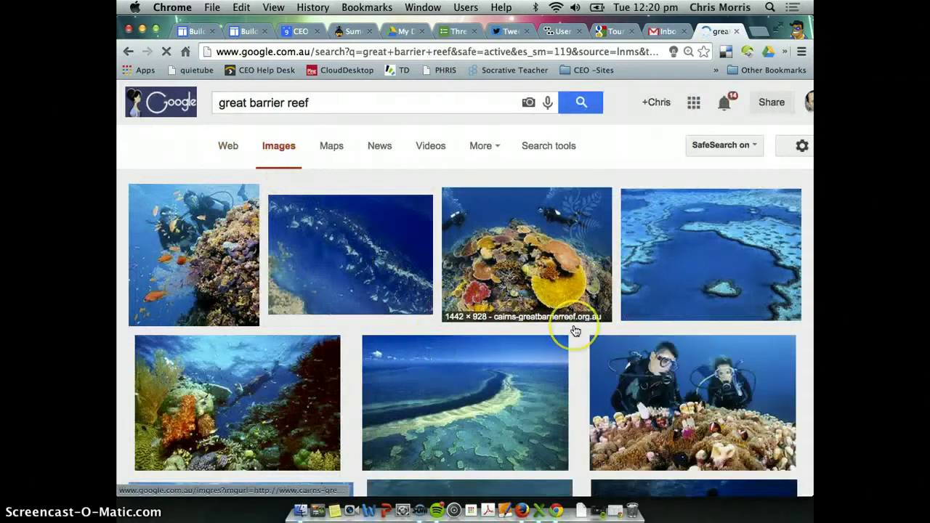
scroll(574, 329, "down", 3)
scroll(575, 329, "up", 5)
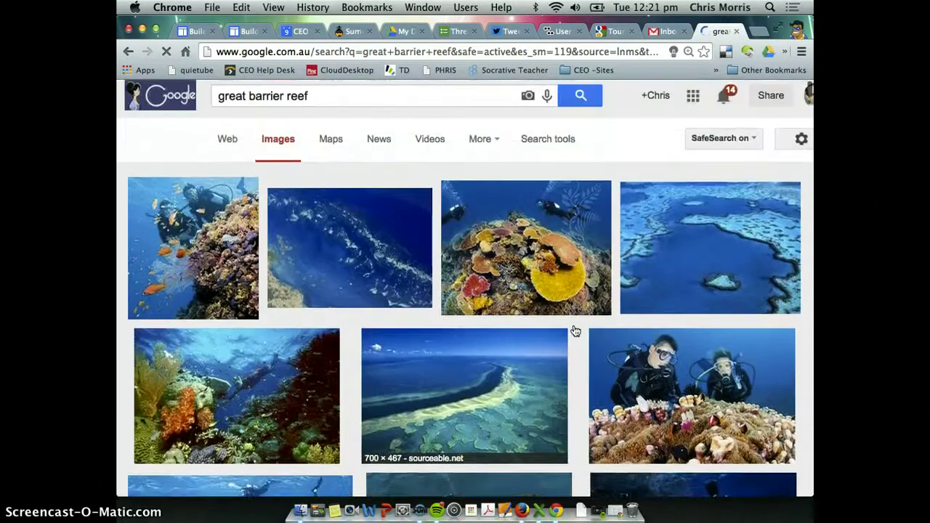
left_click(582, 218)
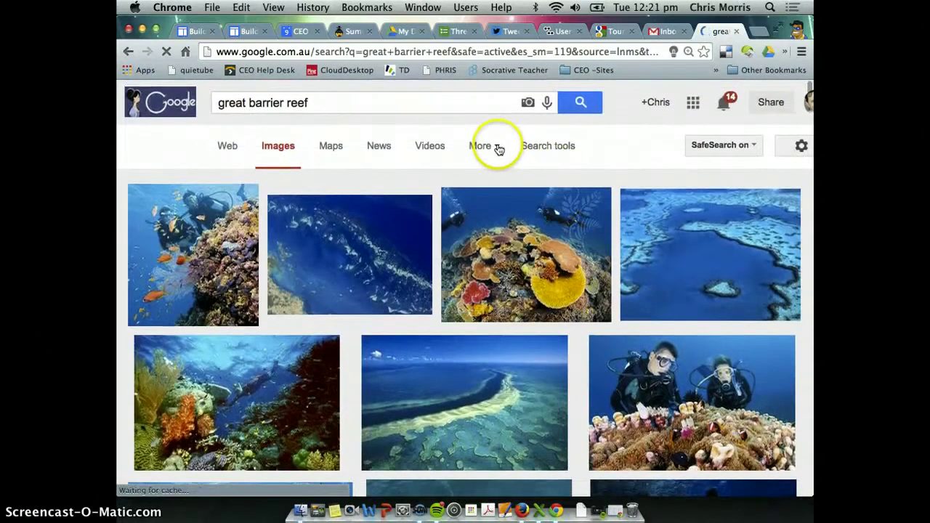
Step: Filter the image results by usage rights to 'Labeled for reuse'
left_click(498, 146)
left_click(498, 147)
left_click(557, 144)
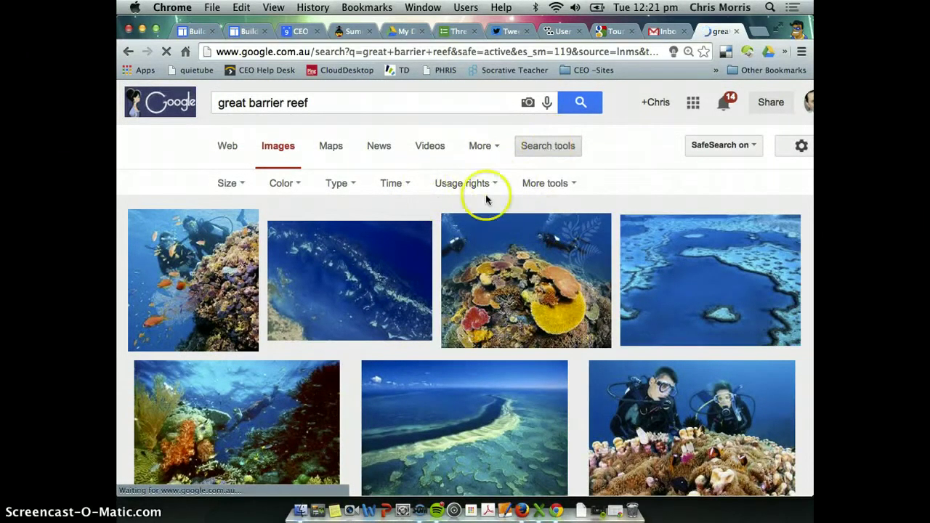
left_click(497, 185)
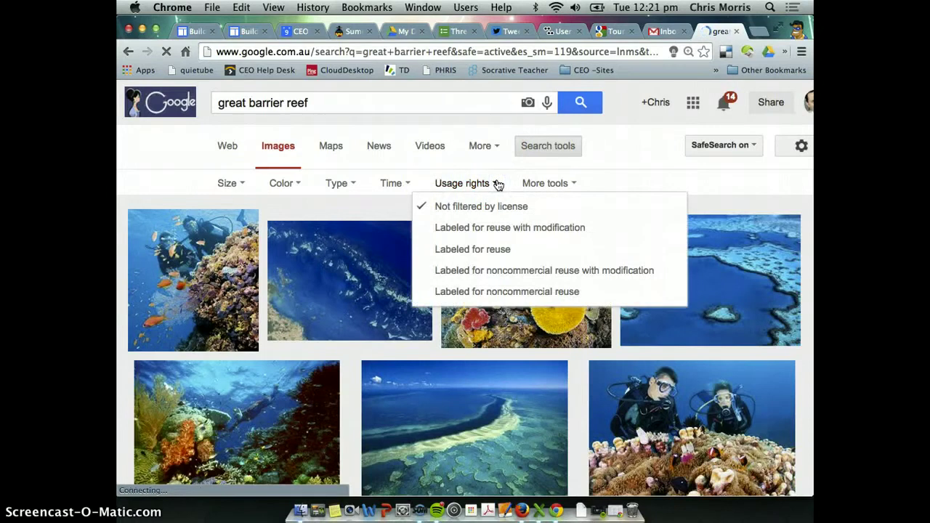
left_click(478, 249)
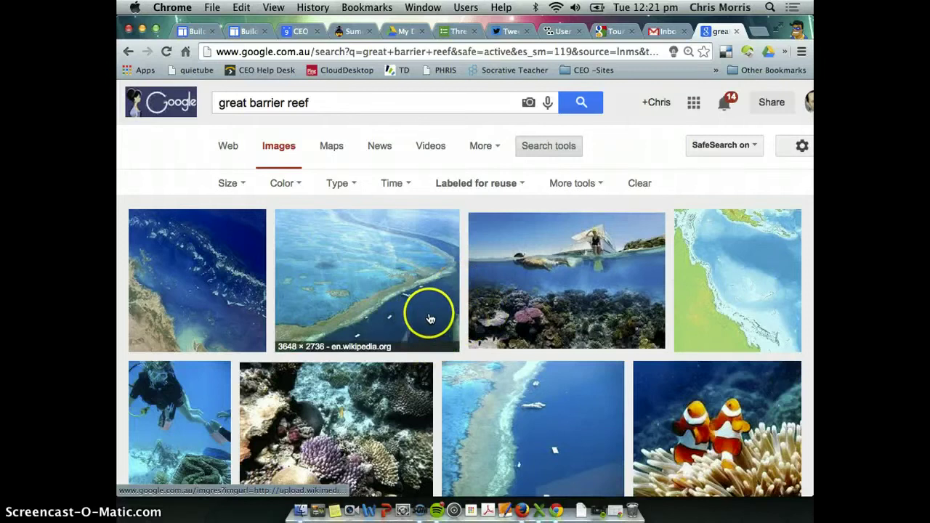
Step: Open the aerial reef photo Amazing_Great_Barrier_Reef_1.jpg at full size in a new tab
scroll(376, 308, "down", 2)
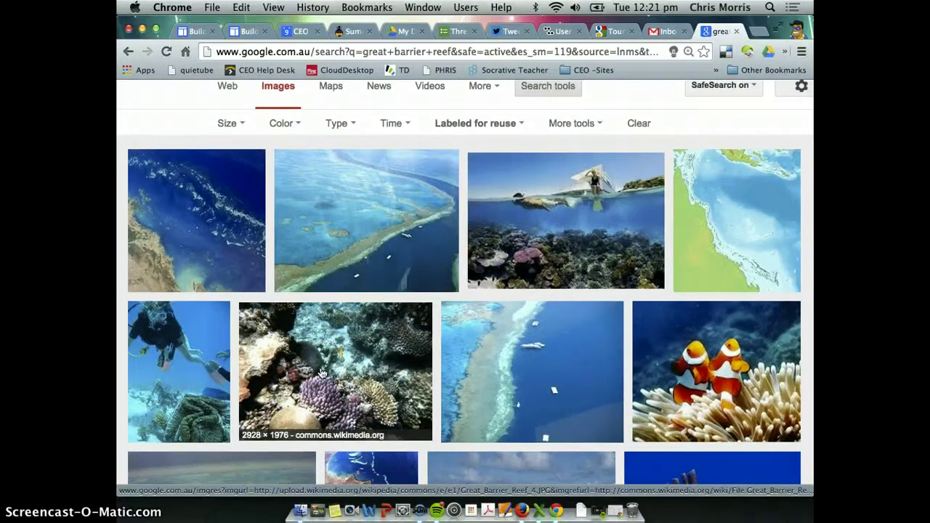
scroll(322, 373, "down", 3)
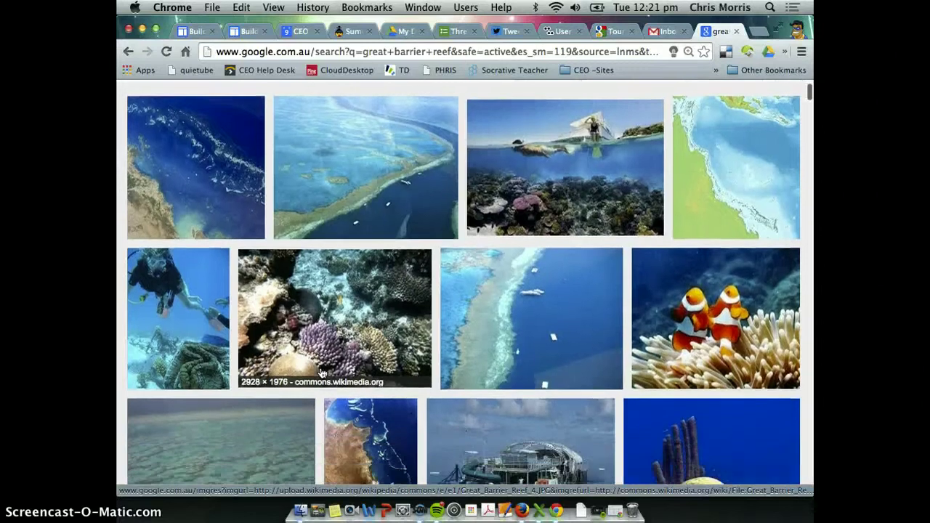
scroll(322, 373, "up", 4)
left_click(378, 250)
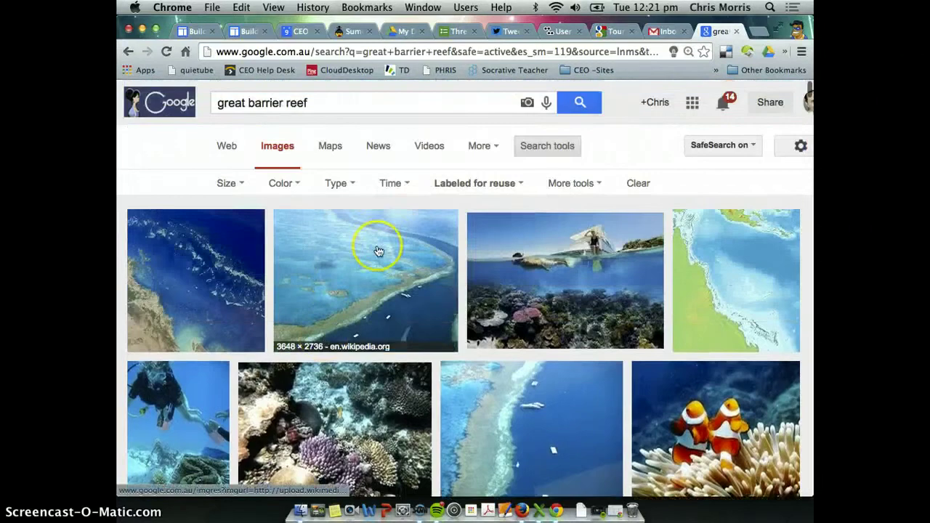
left_click(322, 286)
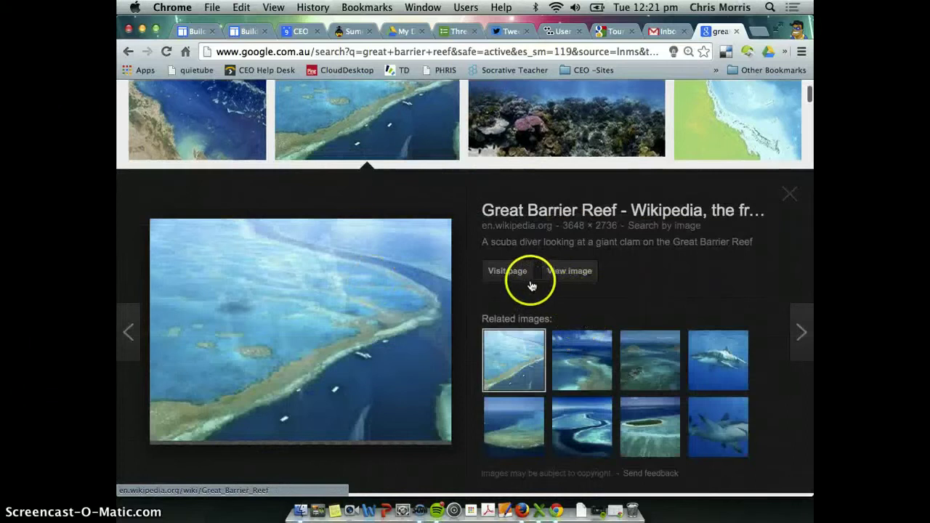
left_click(563, 275)
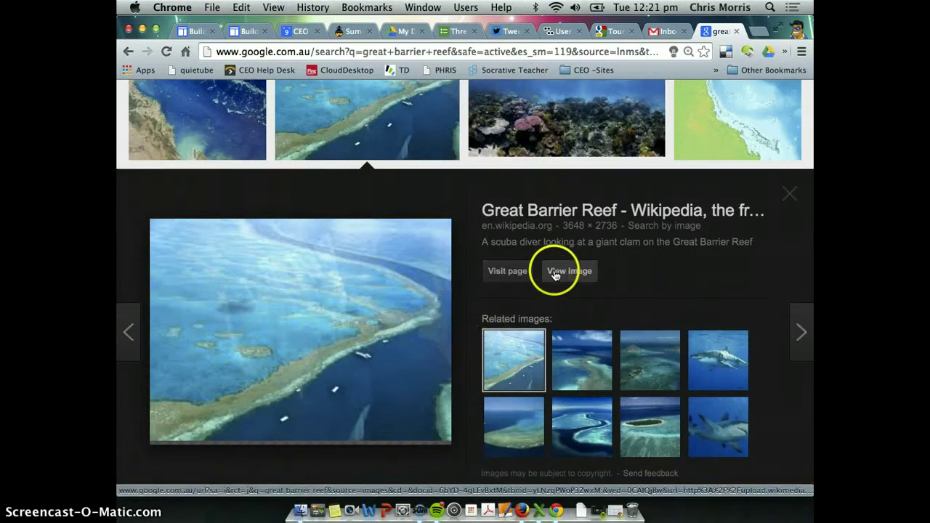
left_click(554, 273)
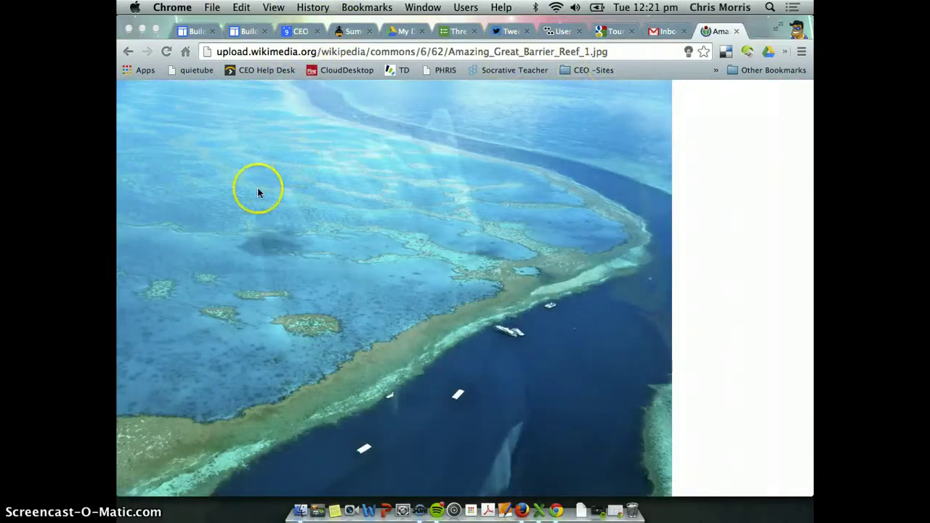
Step: Save the reef photo to the Desktop as Amazing_Great_Barrier_Reef_1.jpg and return to the form tab
left_click(290, 191)
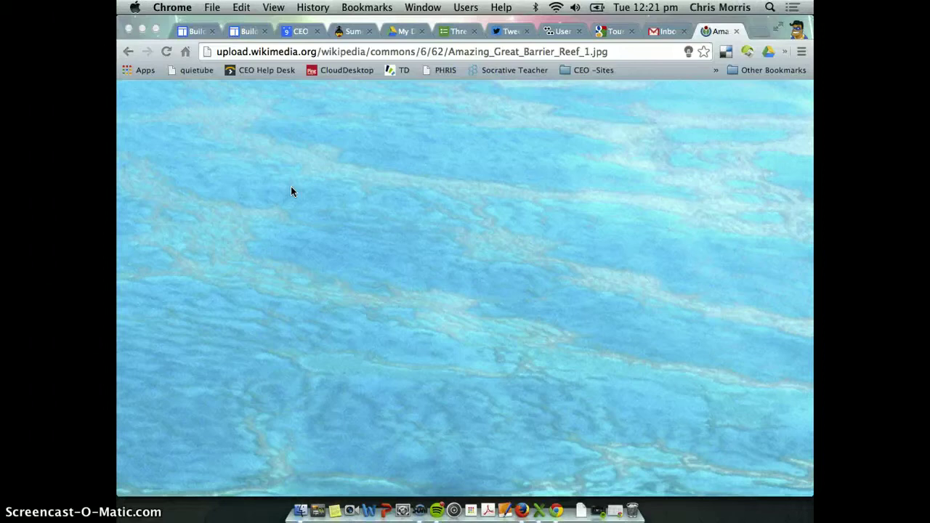
left_click(327, 187)
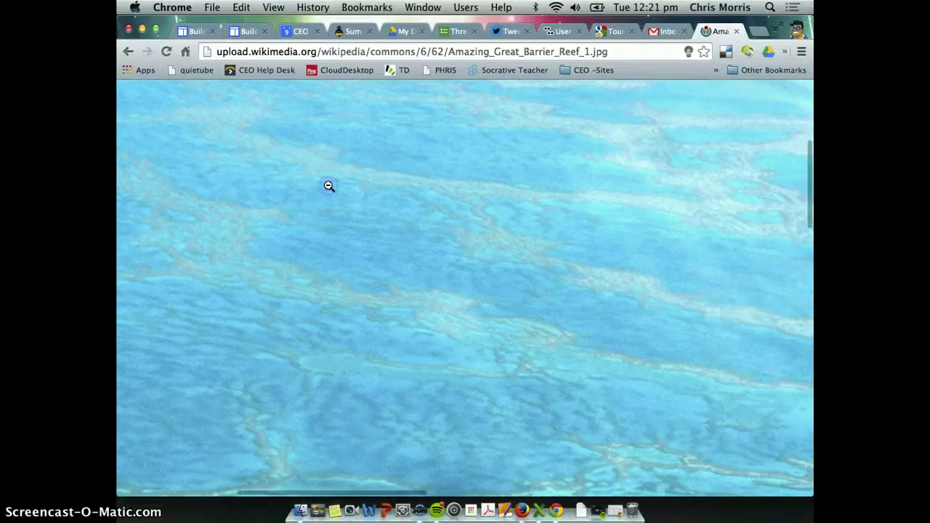
left_click(328, 186)
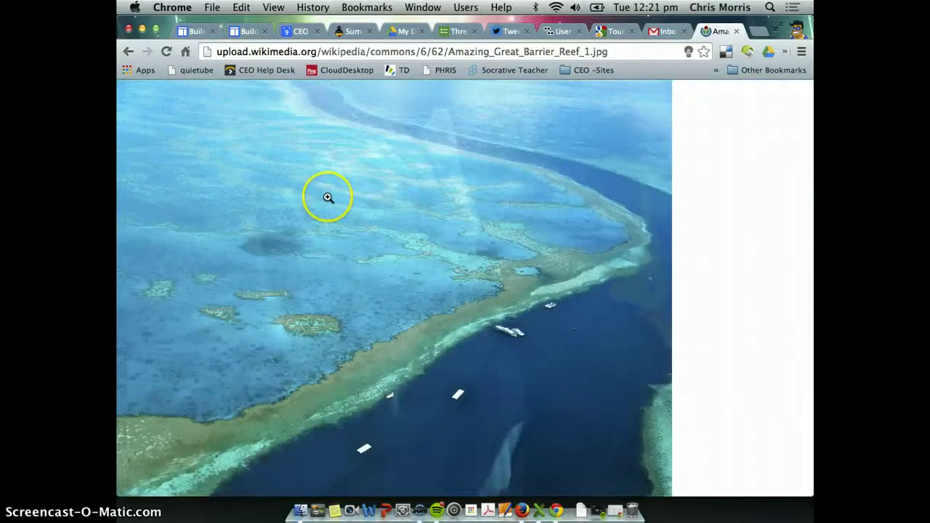
right_click(305, 201)
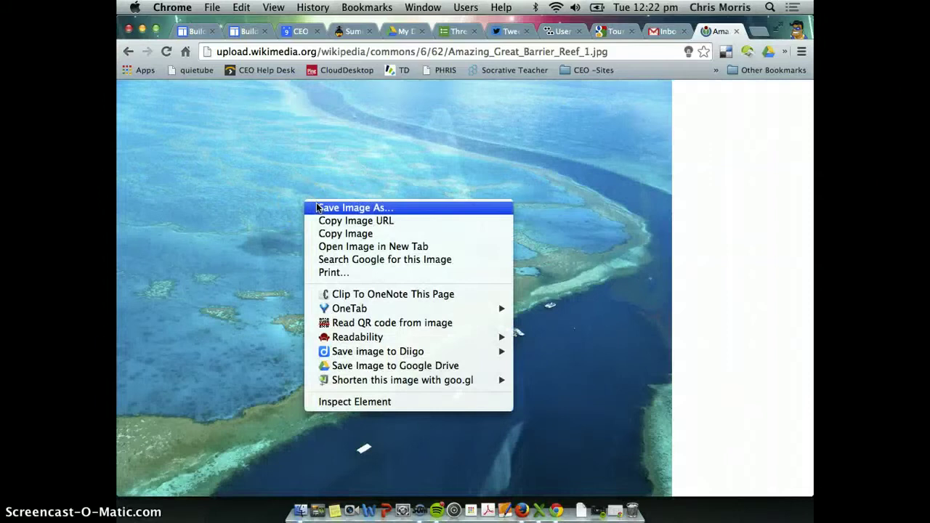
left_click(317, 205)
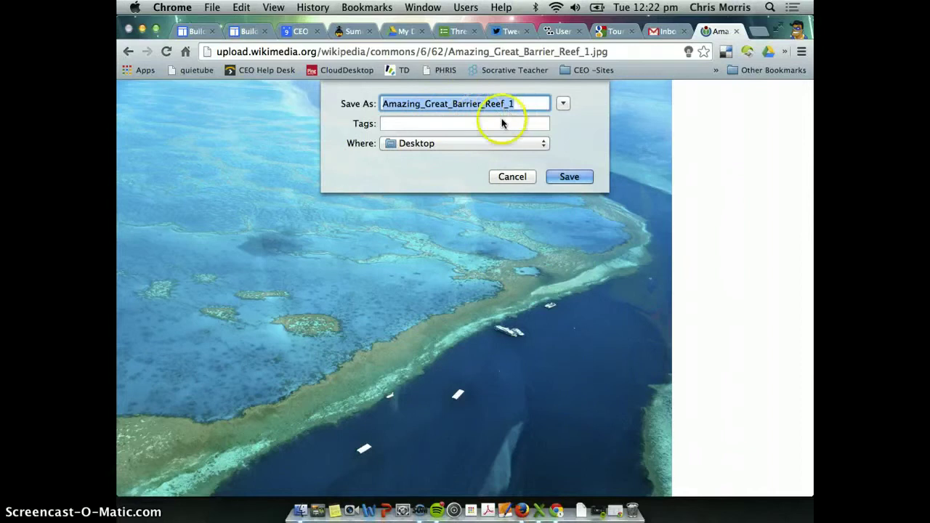
left_click(560, 178)
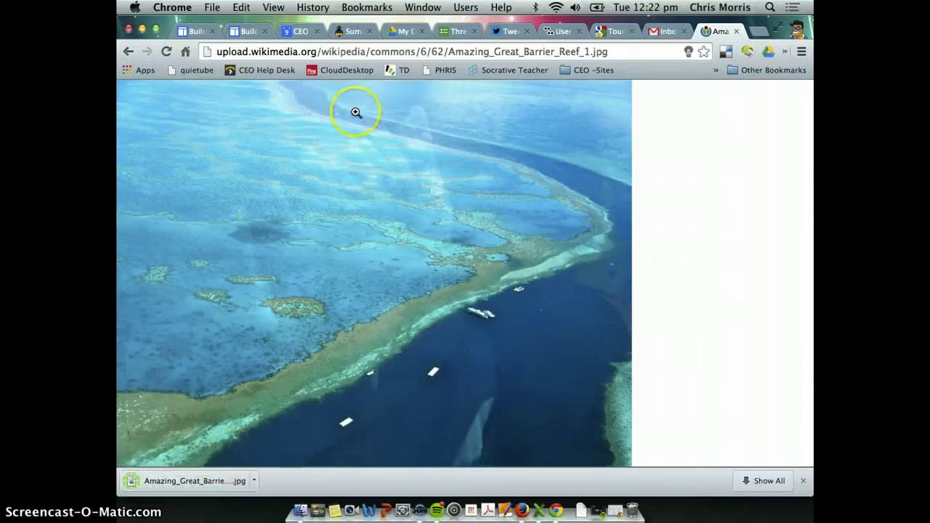
left_click(455, 31)
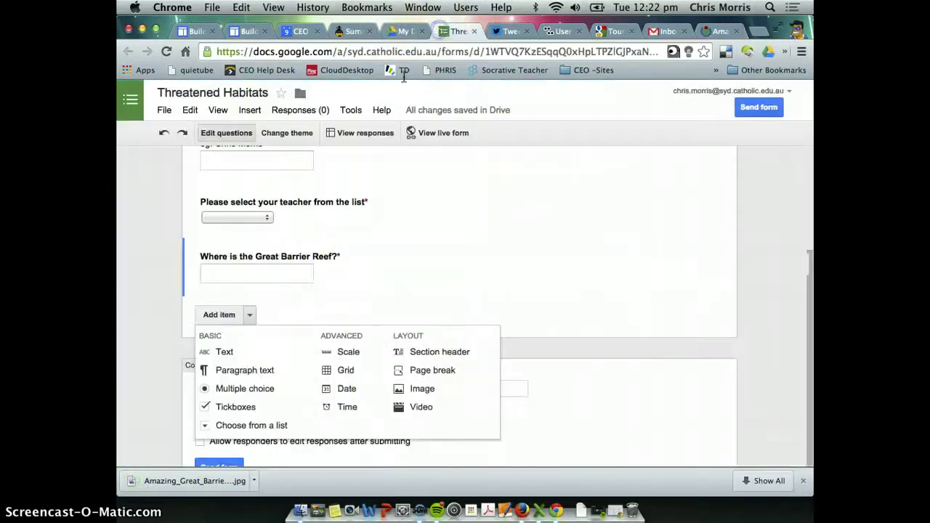
Step: Add an image item and upload GreatBarrierReef-EO.JPG from the Desktop, replacing the too-large first photo
left_click(328, 311)
left_click(248, 317)
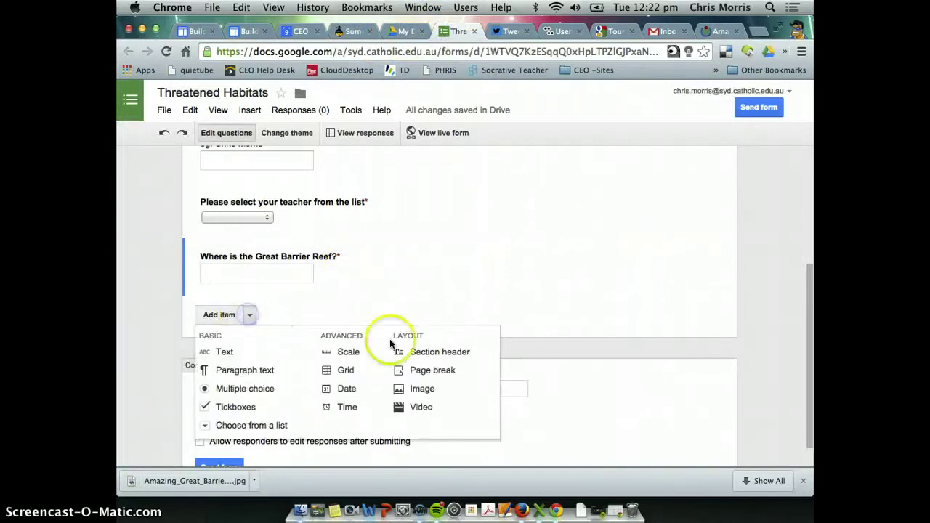
left_click(408, 388)
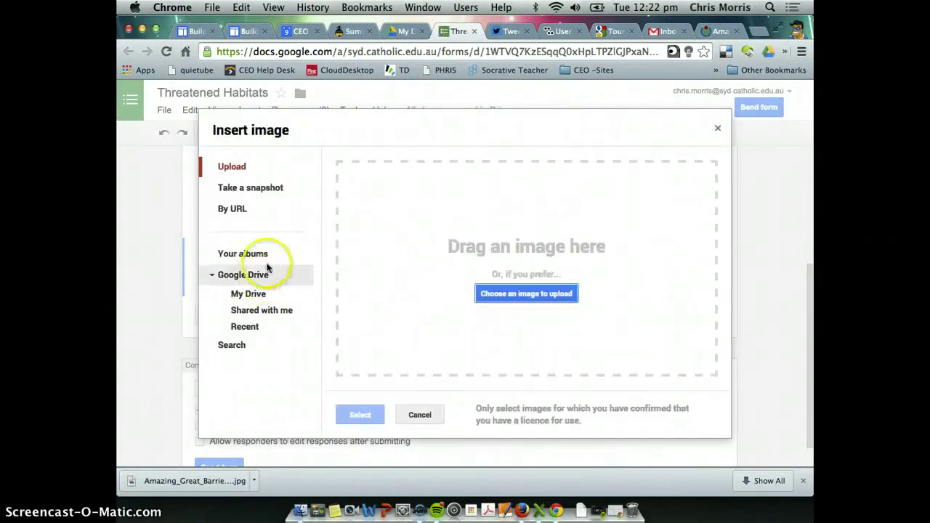
left_click(486, 293)
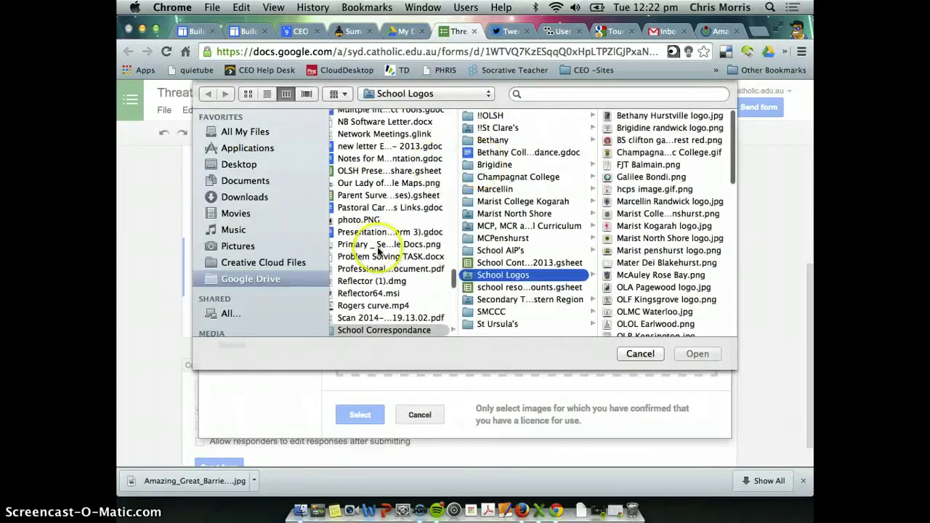
left_click(240, 164)
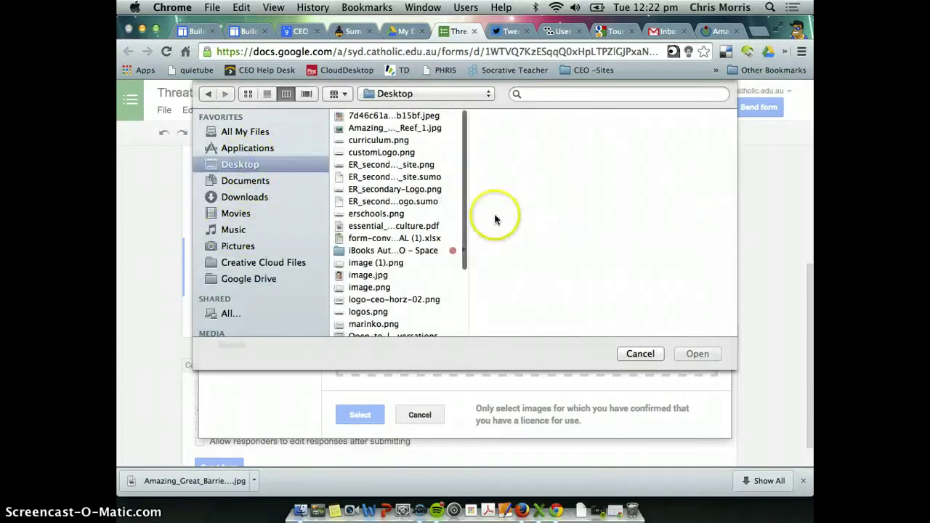
left_click(407, 128)
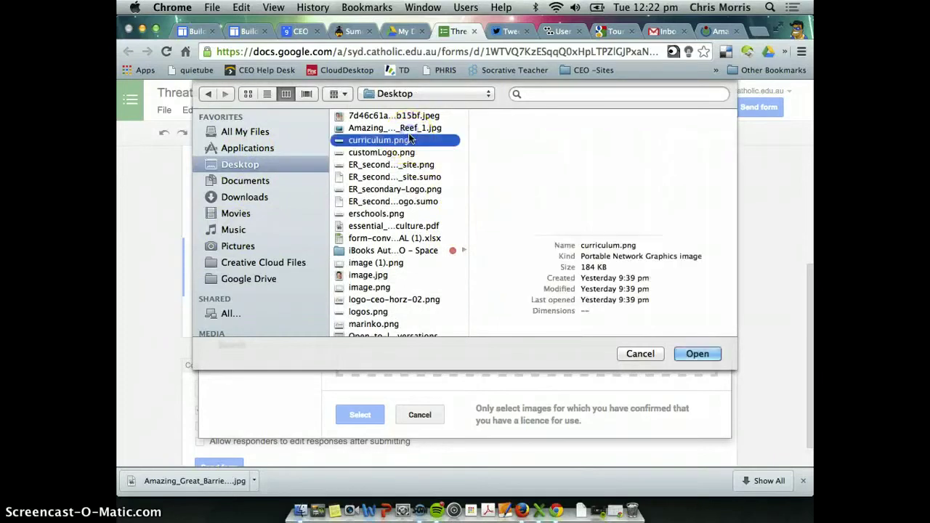
left_click(698, 354)
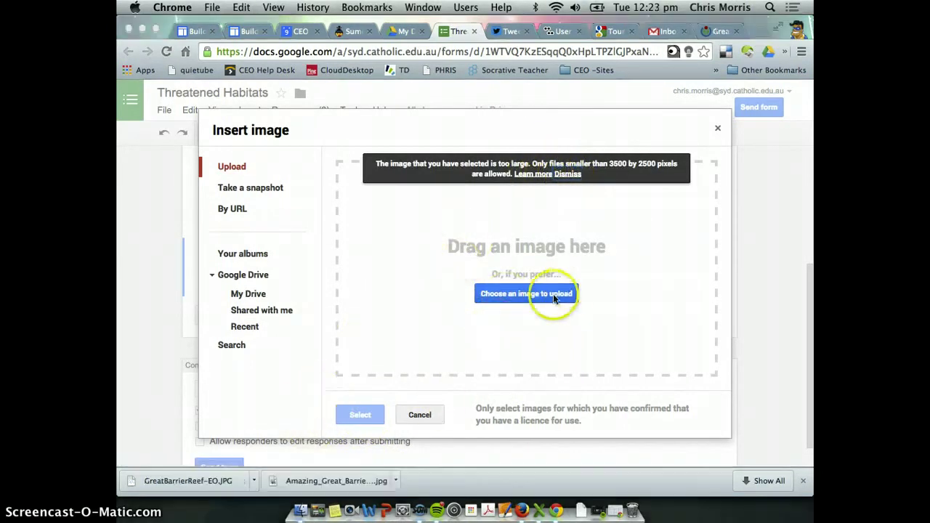
left_click(507, 295)
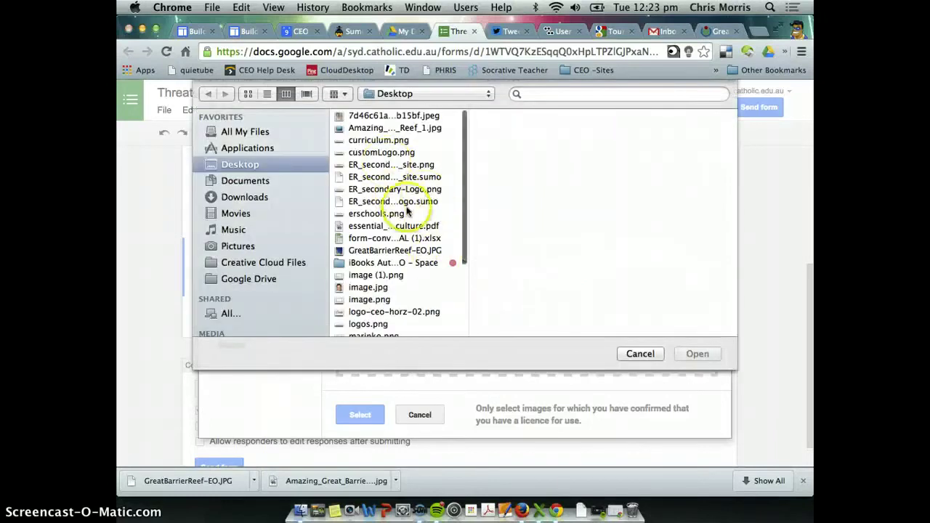
left_click(386, 250)
left_click(686, 351)
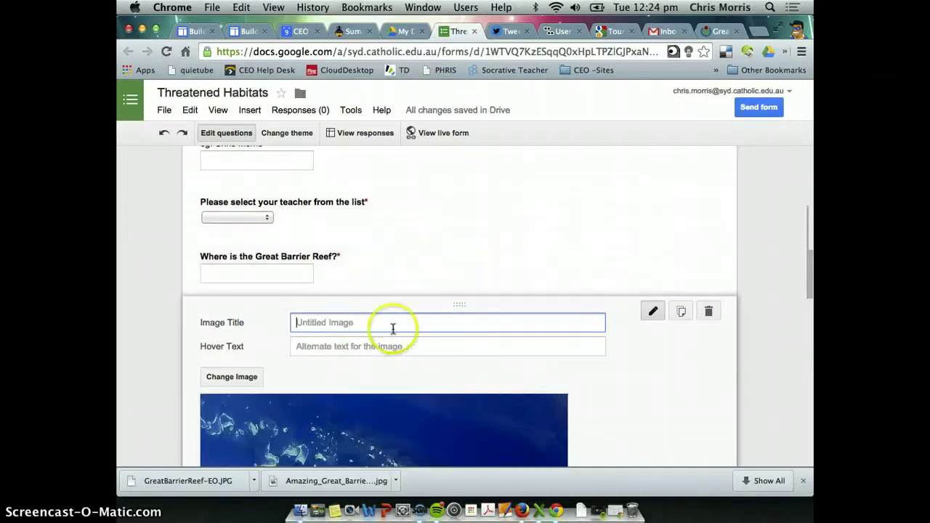
Step: Shrink the reef image to about 279 px wide, centre it, and finish the item
scroll(390, 327, "down", 3)
scroll(393, 328, "down", 3)
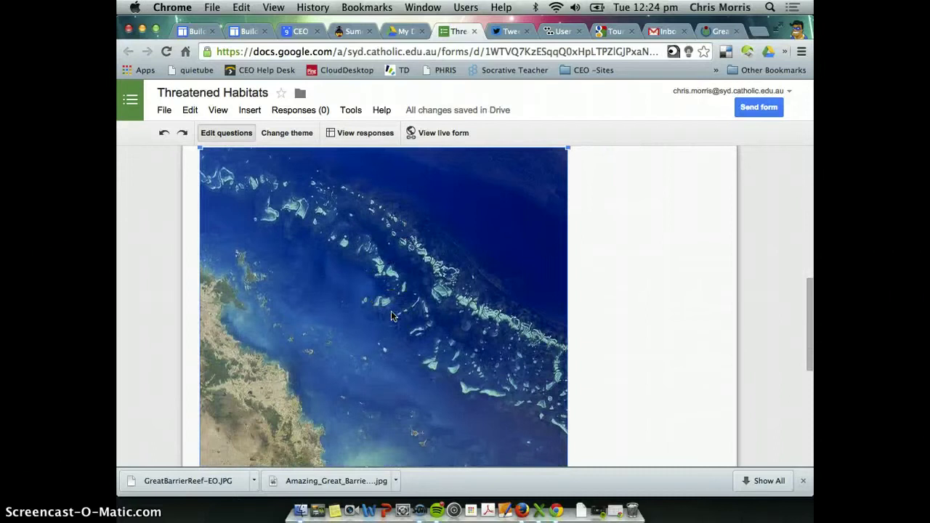
scroll(393, 261, "up", 2)
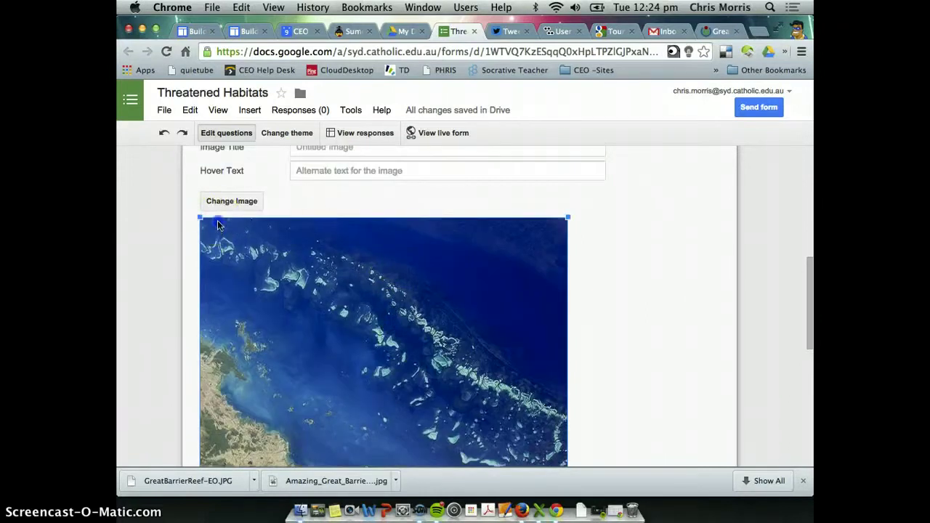
left_click_drag(202, 218, 294, 275)
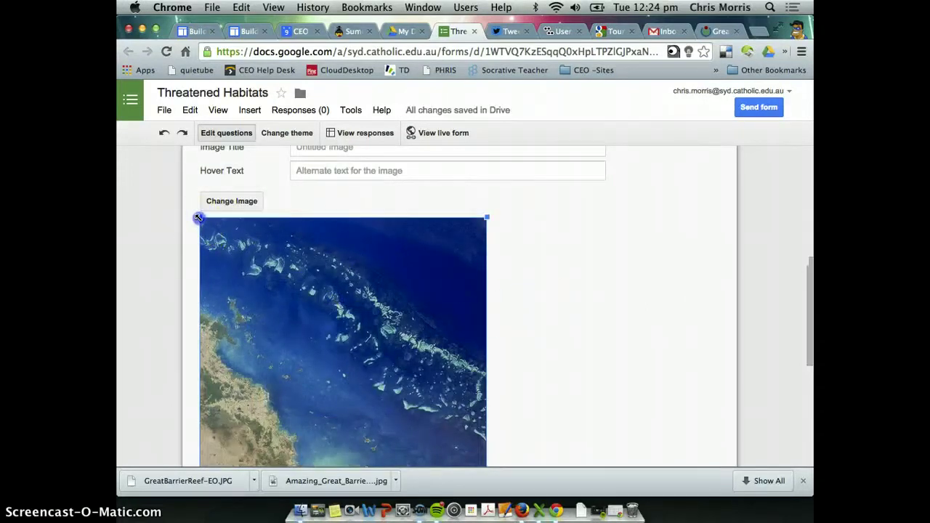
left_click_drag(198, 218, 333, 304)
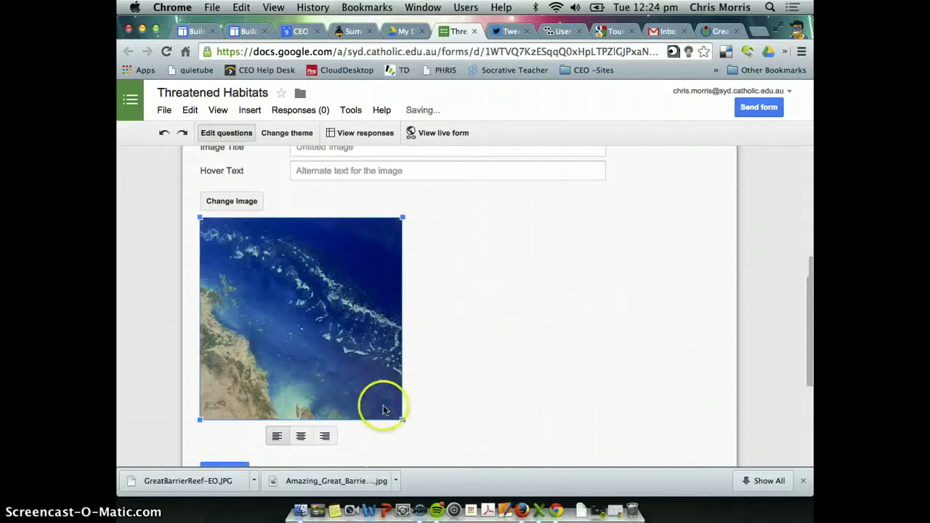
left_click(301, 437)
scroll(621, 344, "up", 2)
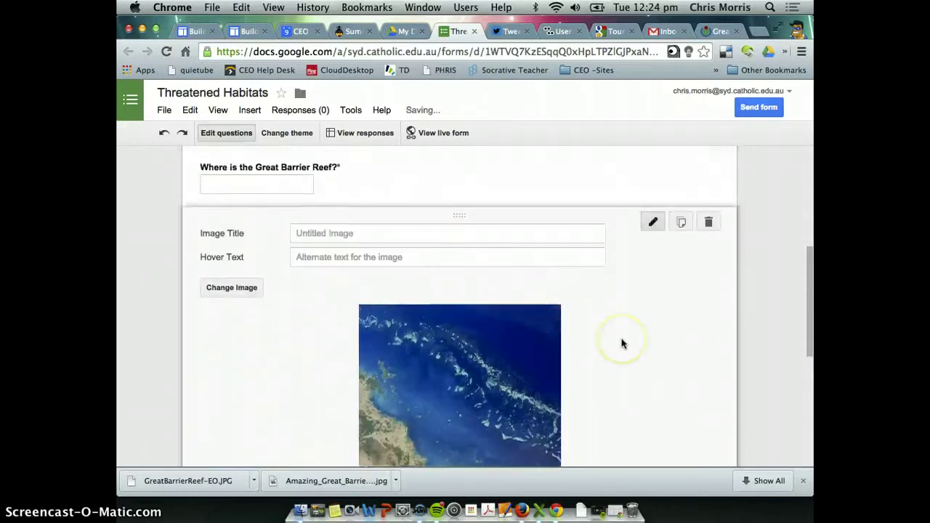
scroll(621, 344, "down", 4)
left_click(222, 384)
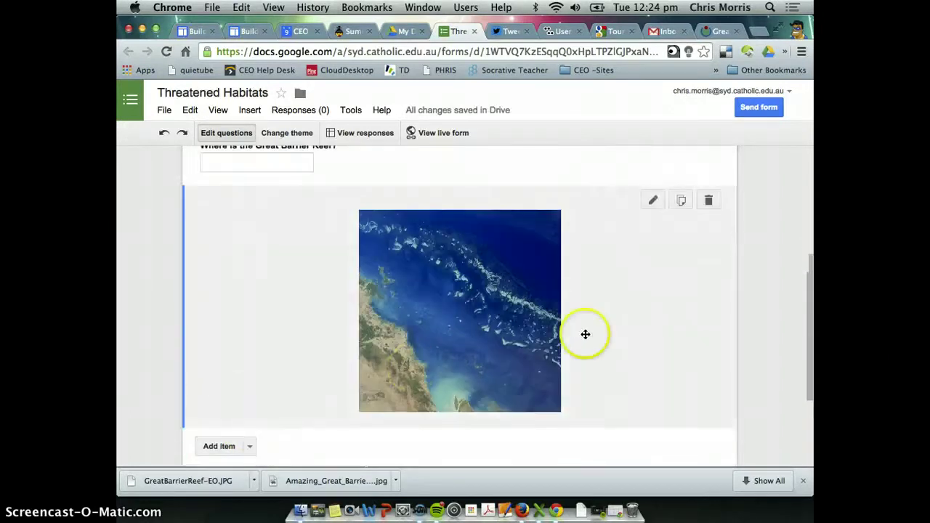
Step: Scroll through the edited form and open its live respondent view
scroll(586, 334, "up", 2)
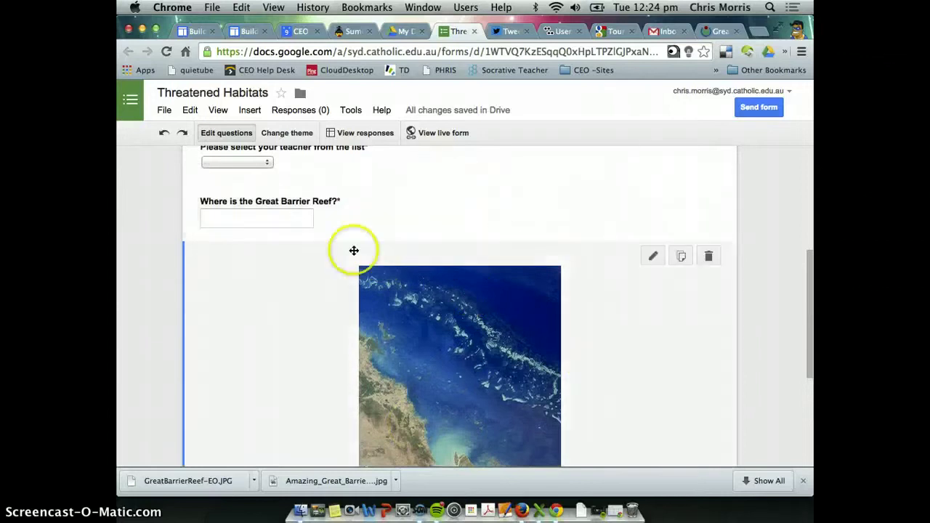
scroll(354, 250, "up", 7)
scroll(400, 279, "down", 2)
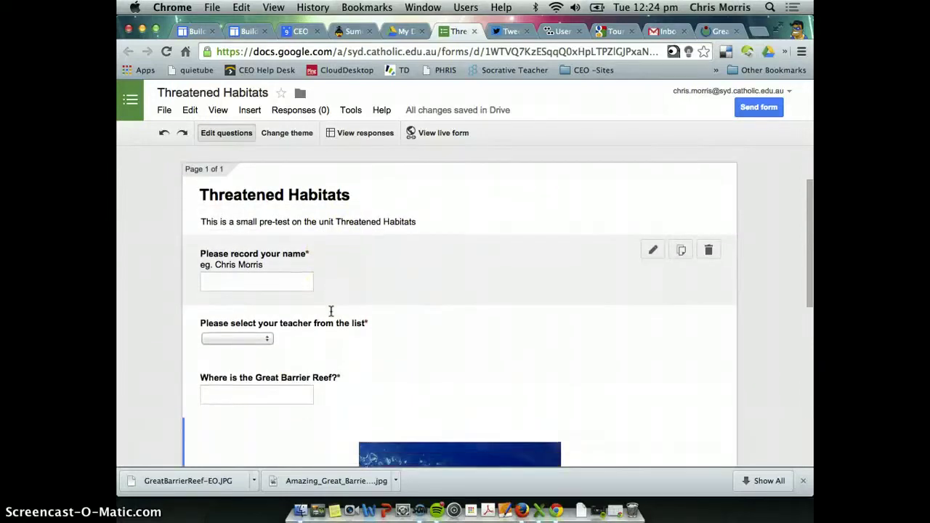
scroll(331, 311, "down", 1)
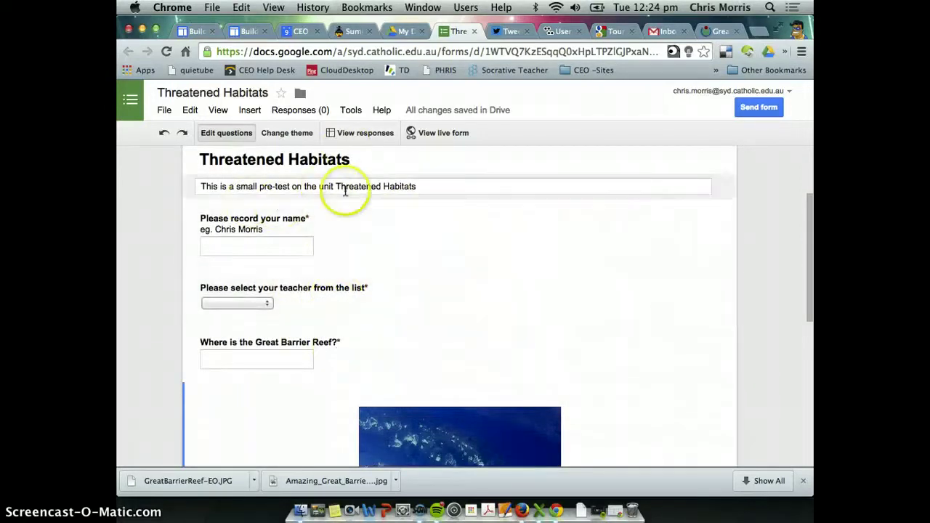
scroll(389, 287, "down", 6)
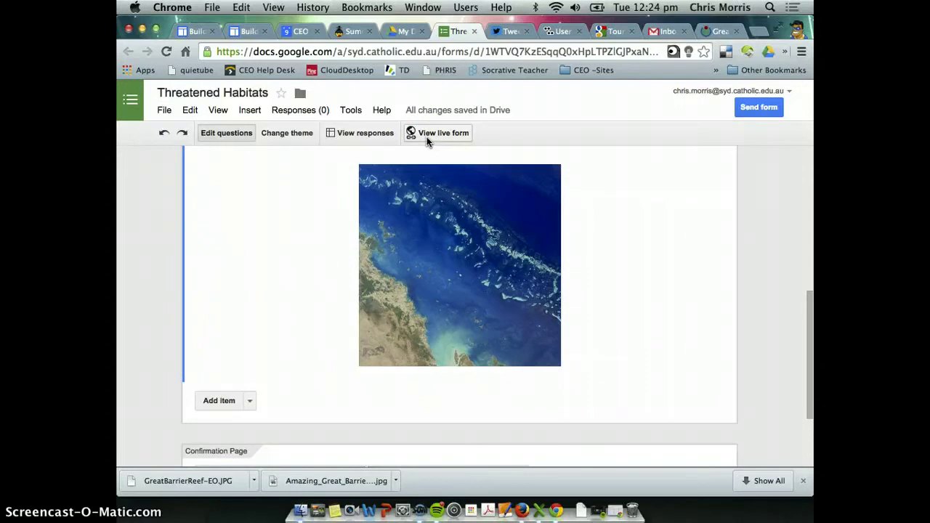
left_click(430, 133)
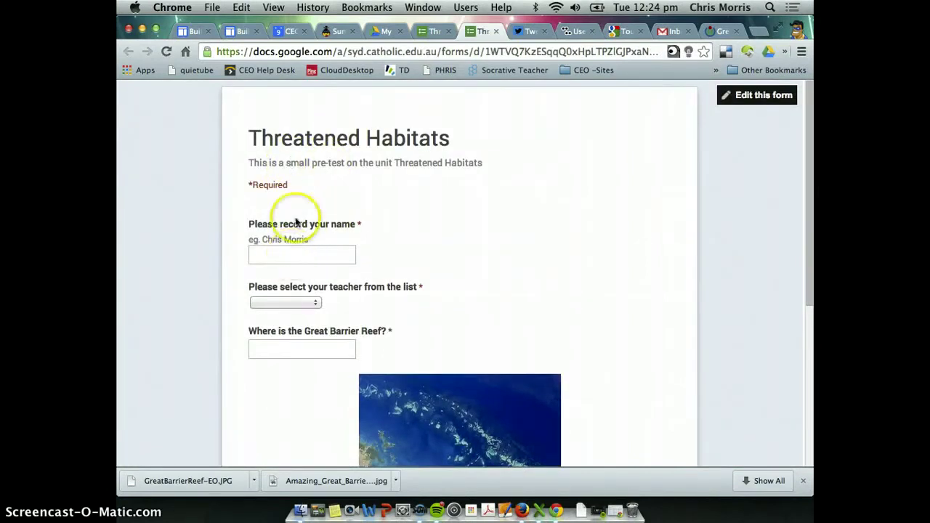
Step: Try the teacher drop-down and reef answer box in the live form, then close its tab
left_click(316, 302)
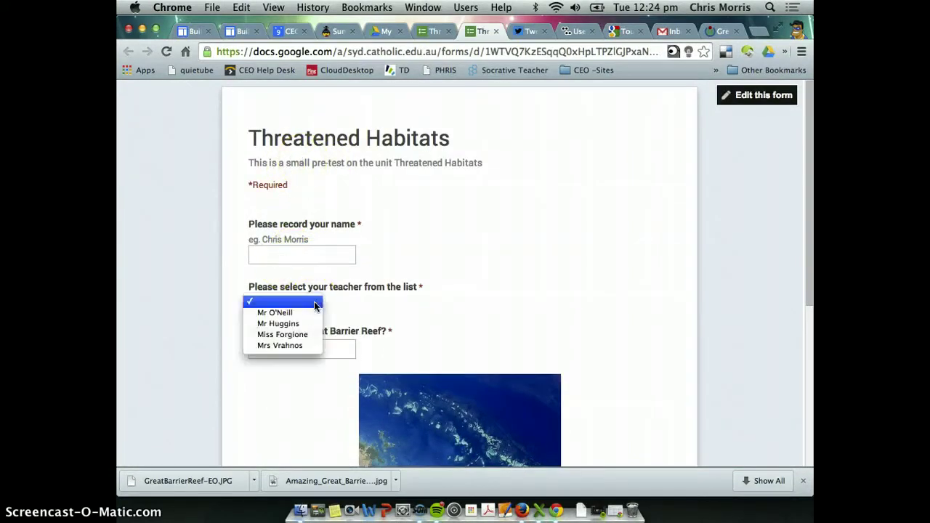
left_click(286, 346)
left_click(286, 347)
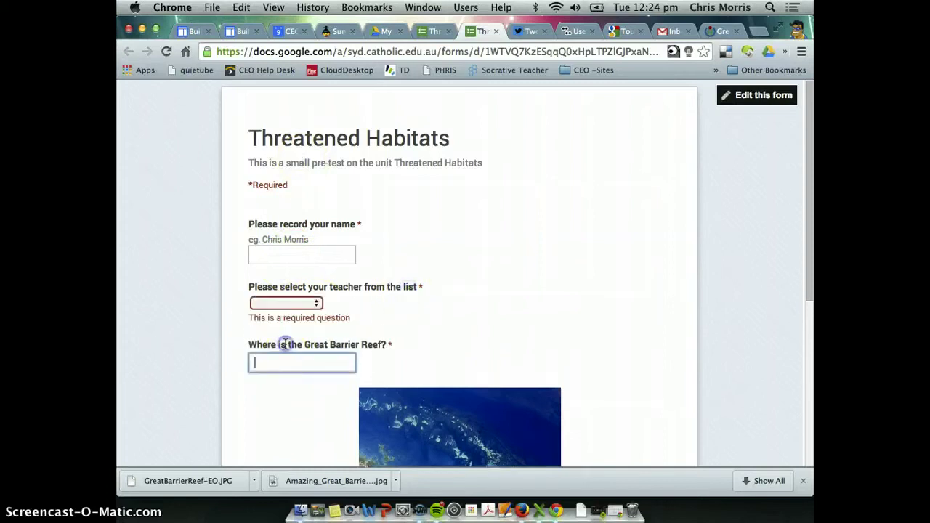
scroll(297, 367, "down", 5)
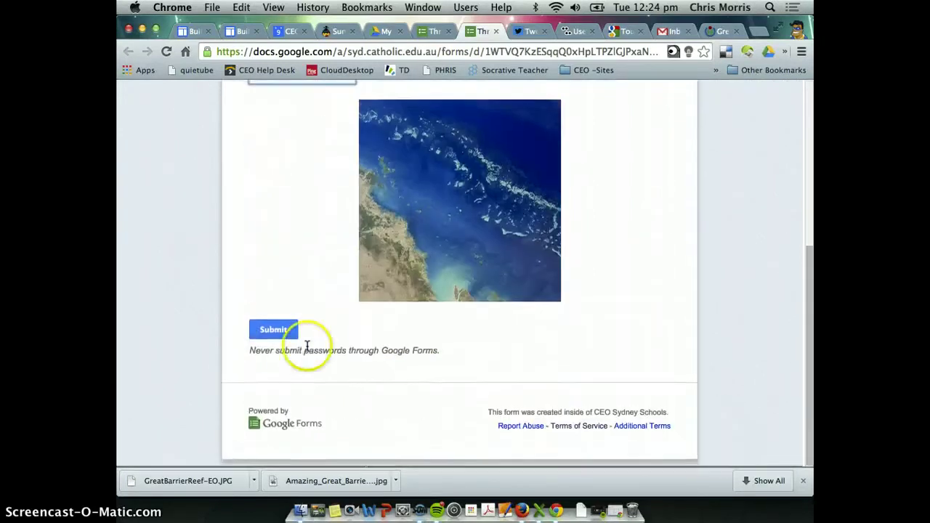
scroll(422, 291, "up", 2)
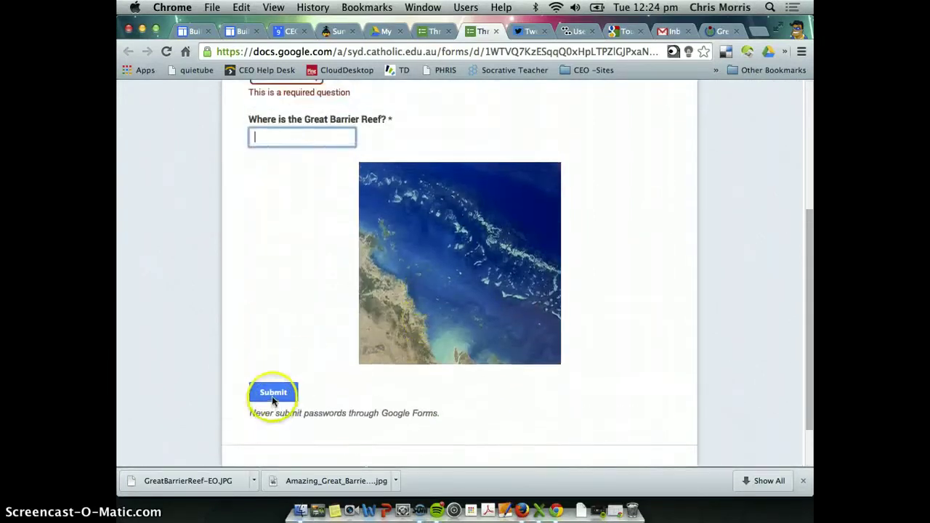
scroll(284, 395, "down", 2)
scroll(284, 394, "up", 8)
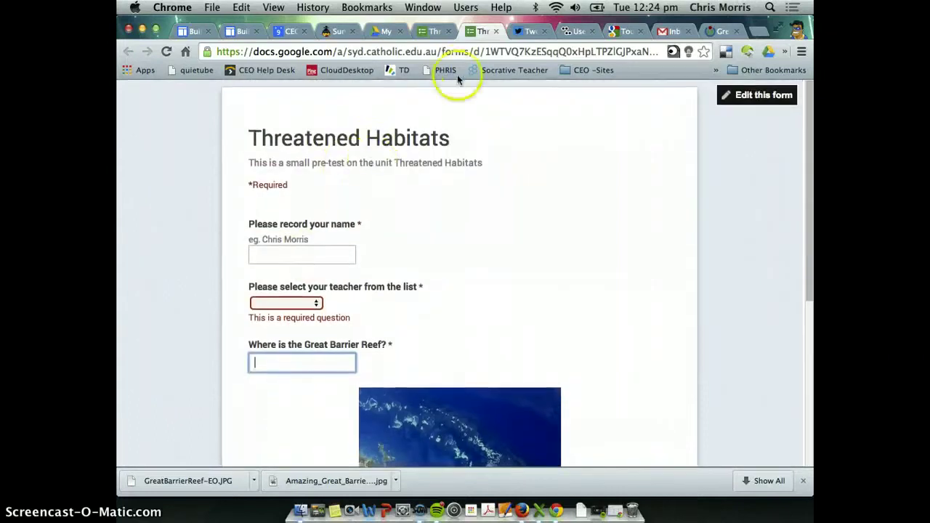
left_click(497, 31)
Step: Add the help text 'eg. Include the country and state' to the Great Barrier Reef question
scroll(373, 214, "up", 3)
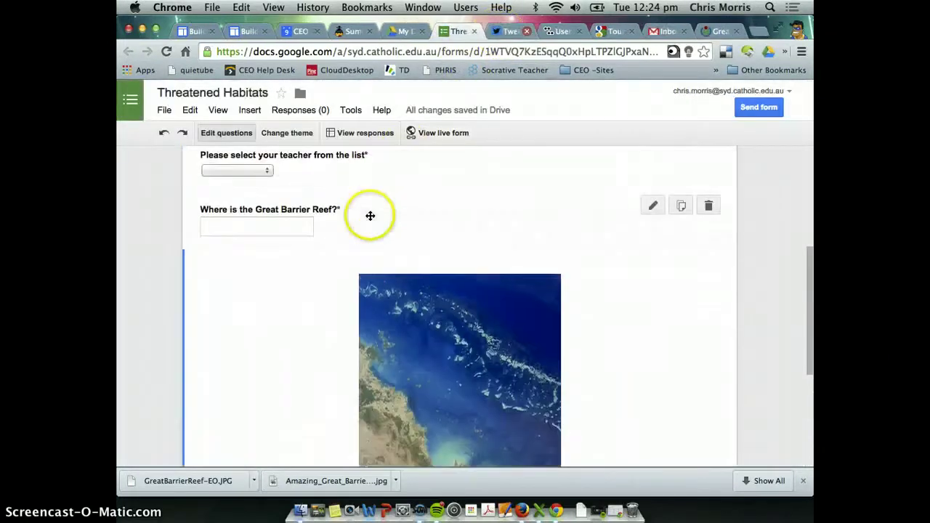
scroll(370, 215, "up", 2)
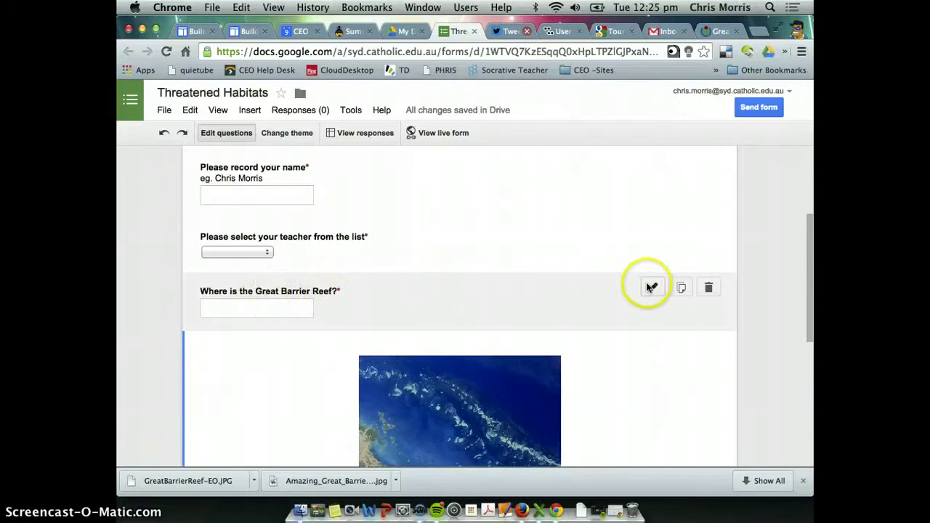
left_click(652, 288)
left_click(305, 321)
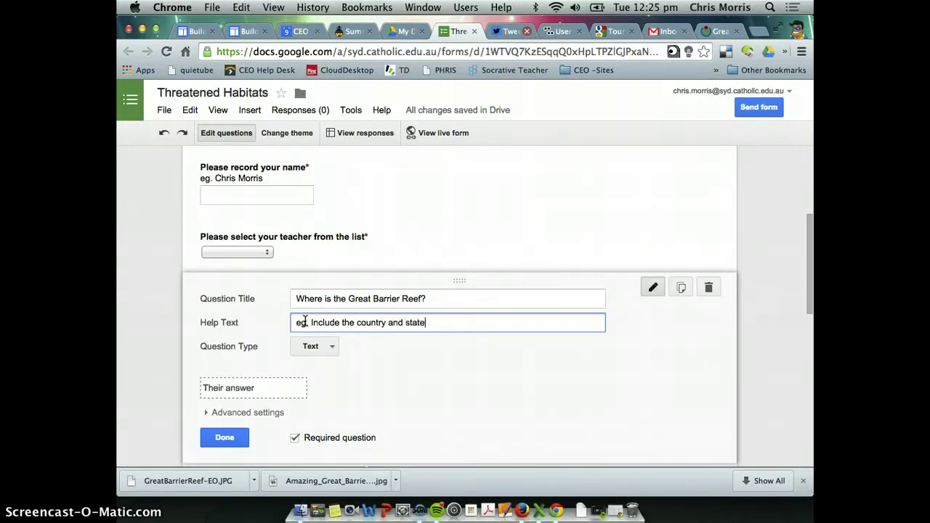
left_click(231, 438)
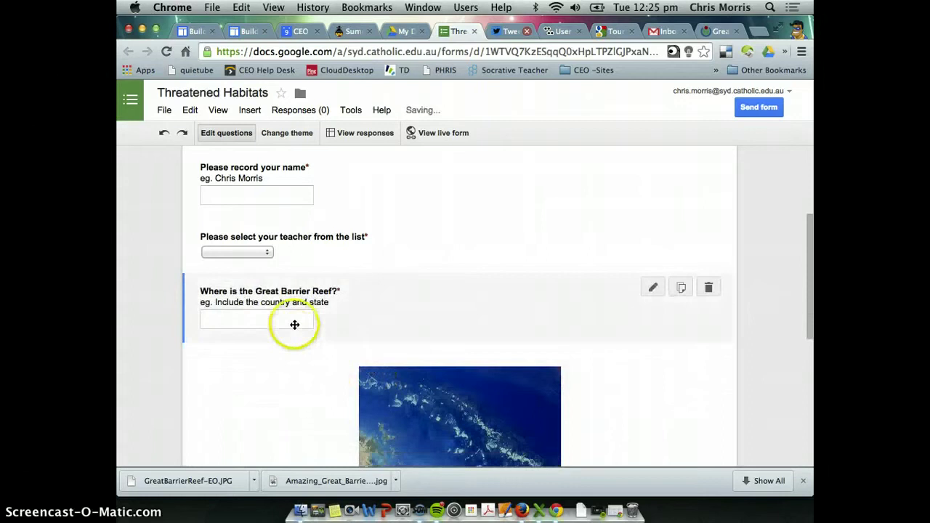
Step: Scroll to the bottom of the form and try opening the list of item types
scroll(246, 318, "down", 1)
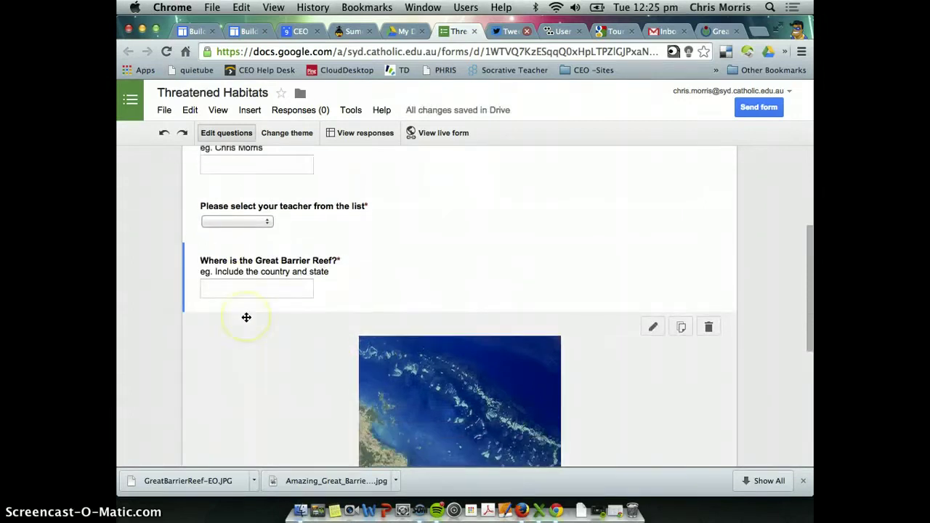
scroll(270, 339, "down", 4)
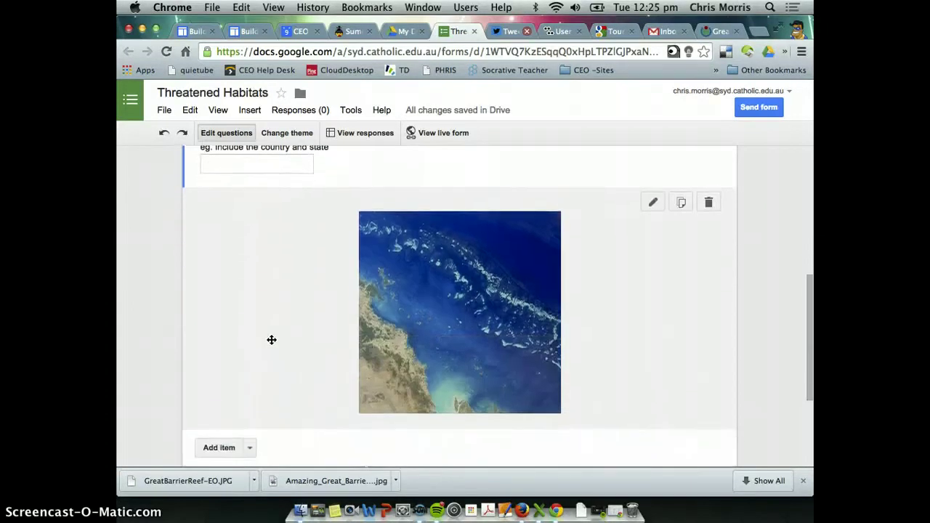
scroll(271, 340, "down", 4)
left_click(250, 323)
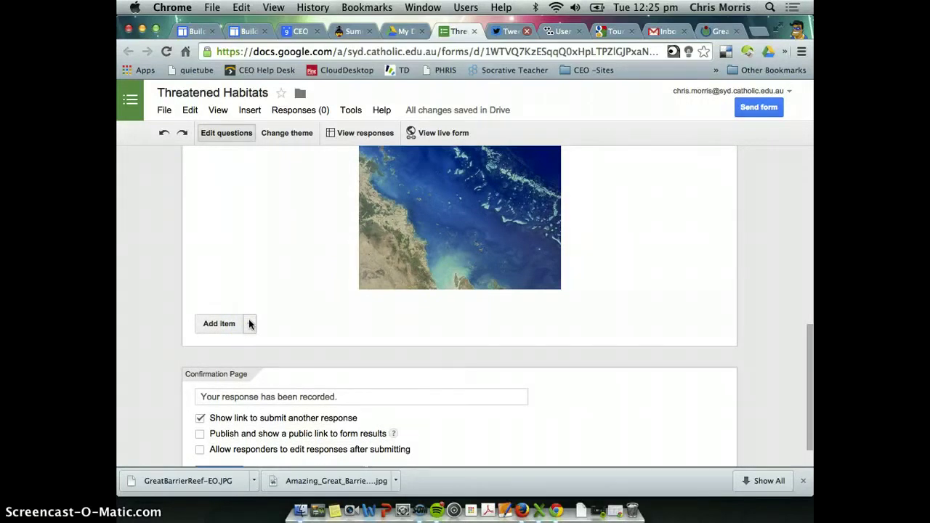
Step: Add a required Paragraph text question titled 'Why is the giant panda under threat?'
left_click(247, 325)
left_click(250, 326)
left_click(250, 327)
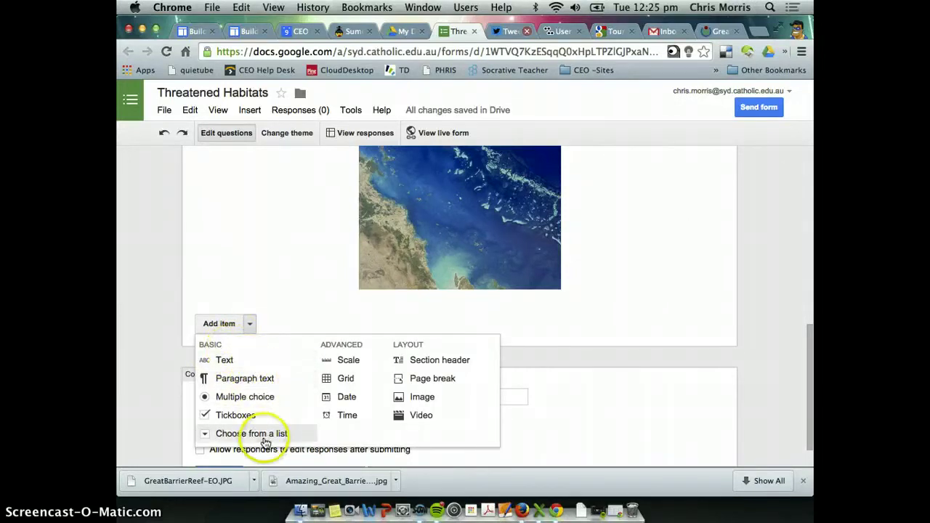
left_click(234, 379)
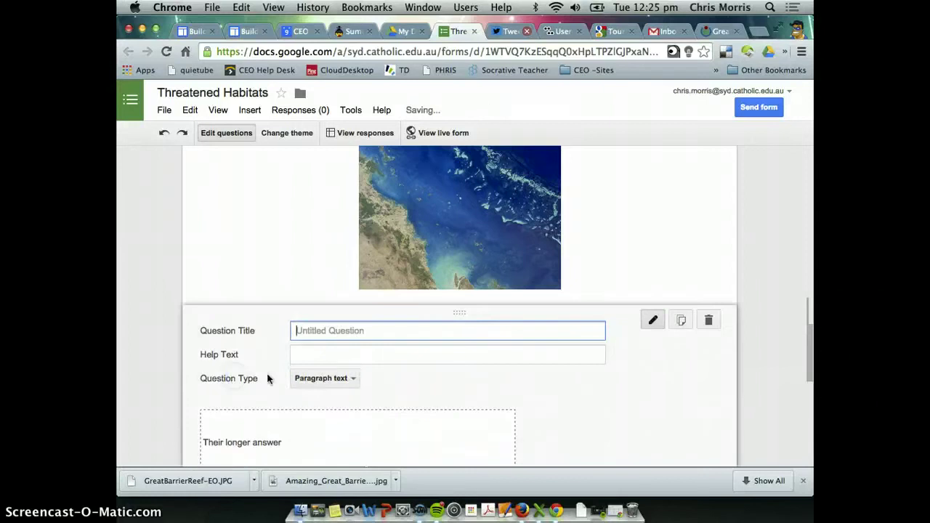
type("W")
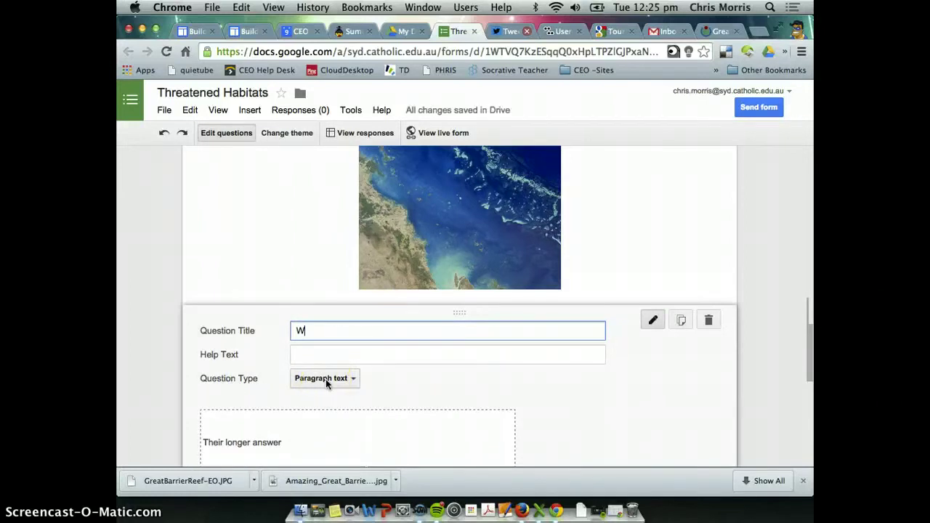
type("hy is the giant panda ")
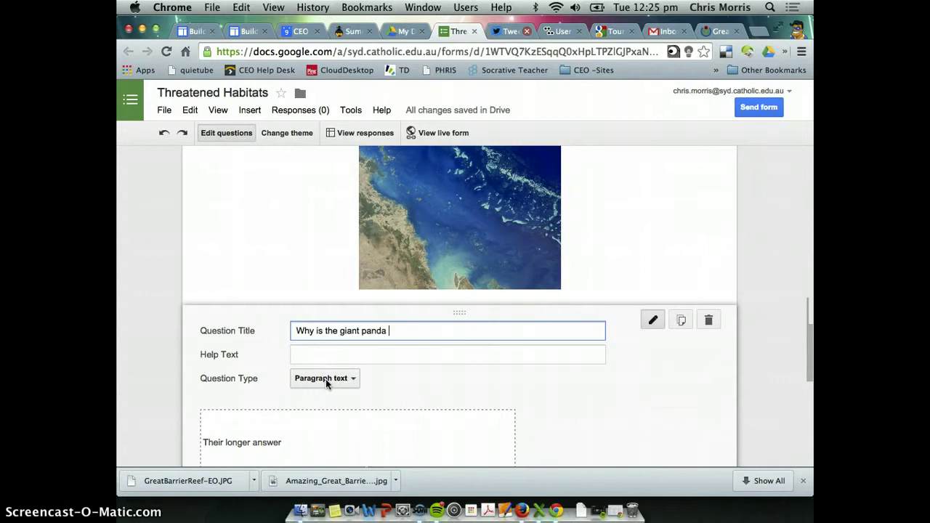
type("under threat?")
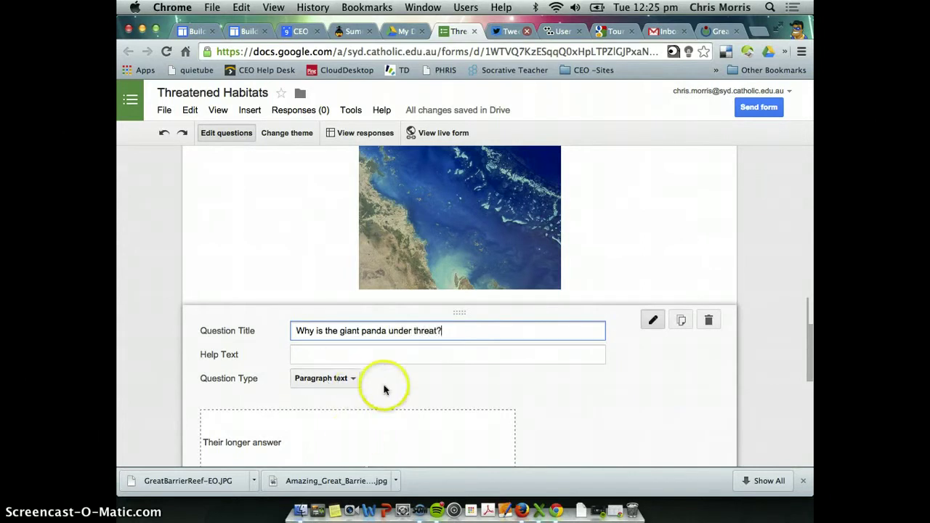
scroll(384, 384, "down", 4)
left_click(295, 381)
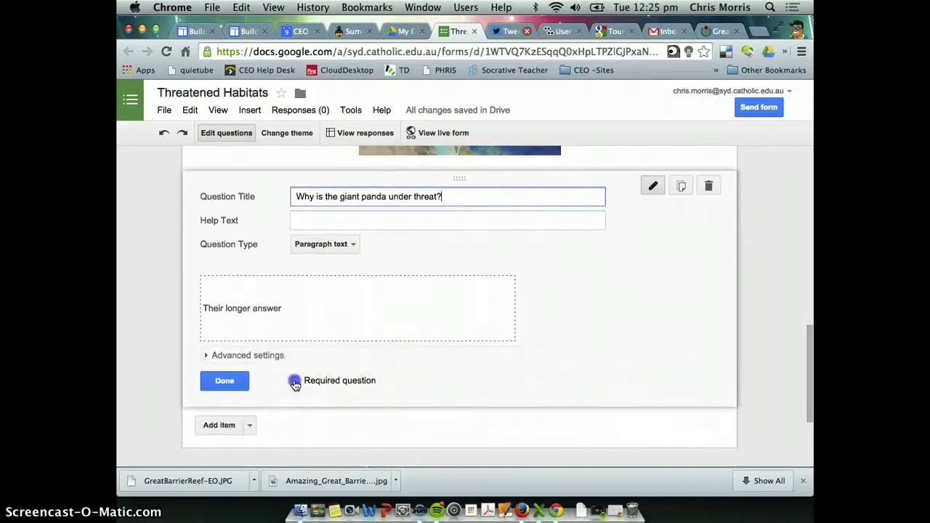
left_click(229, 382)
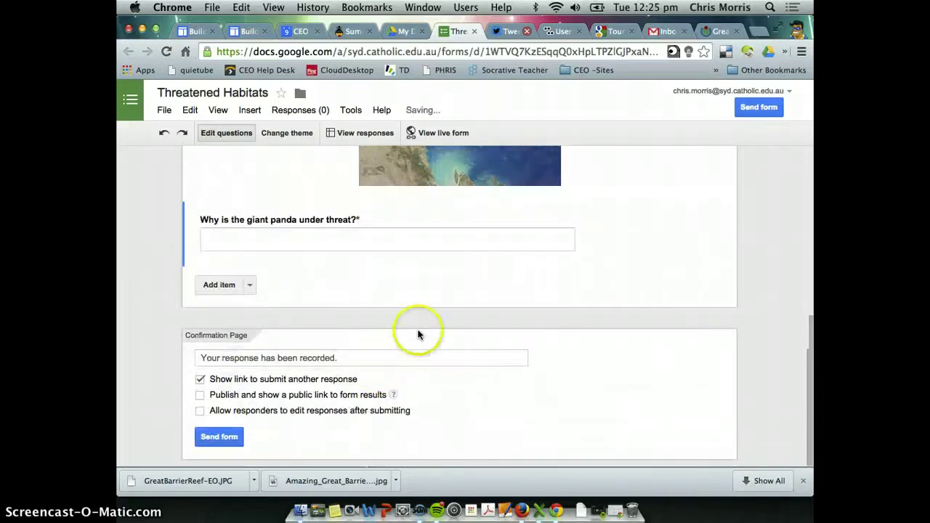
scroll(417, 332, "up", 10)
scroll(417, 332, "down", 10)
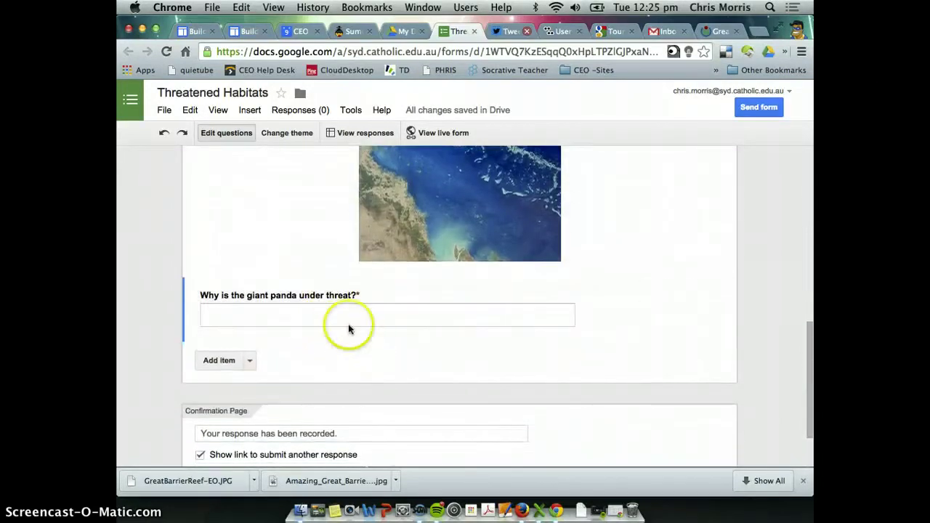
mouse_move(315, 332)
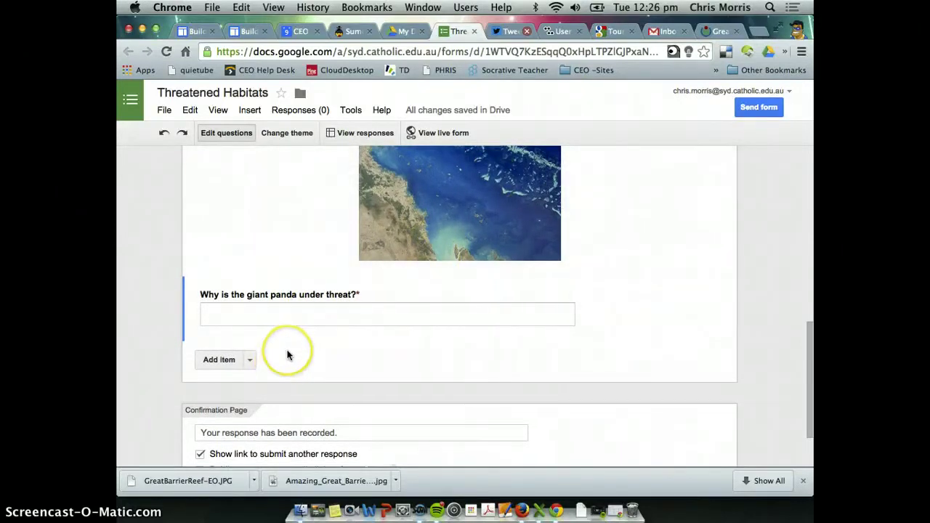
scroll(287, 355, "down", 1)
left_click(322, 342)
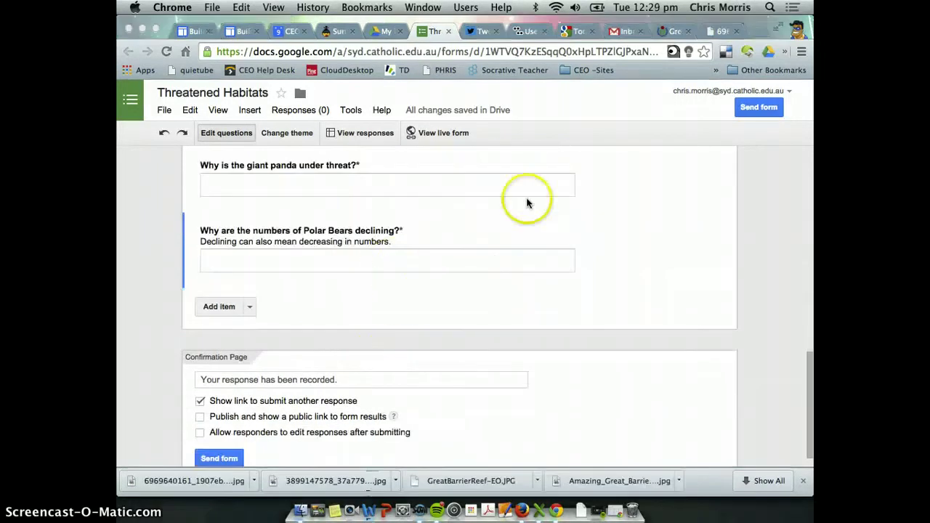
mouse_move(528, 201)
left_mouse_down()
mouse_move(455, 271)
mouse_move(410, 208)
mouse_move(464, 204)
left_mouse_up()
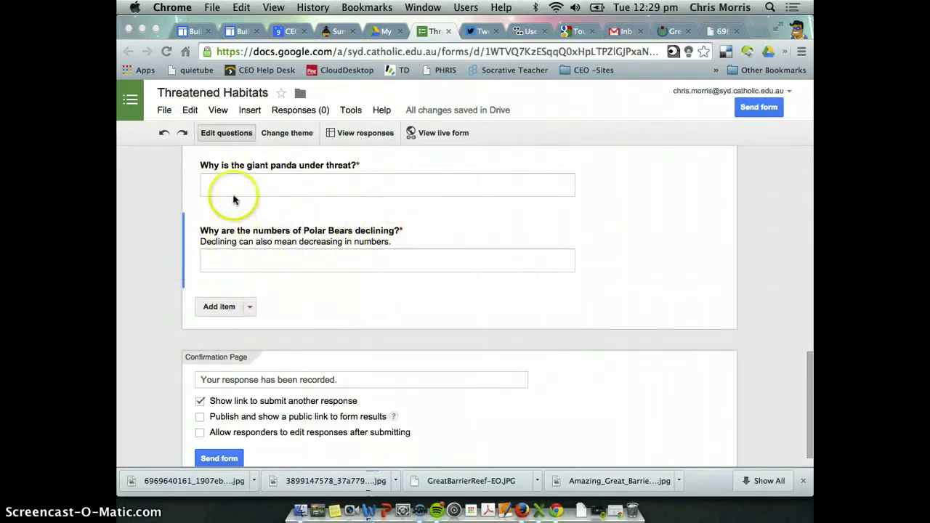
left_click(199, 170)
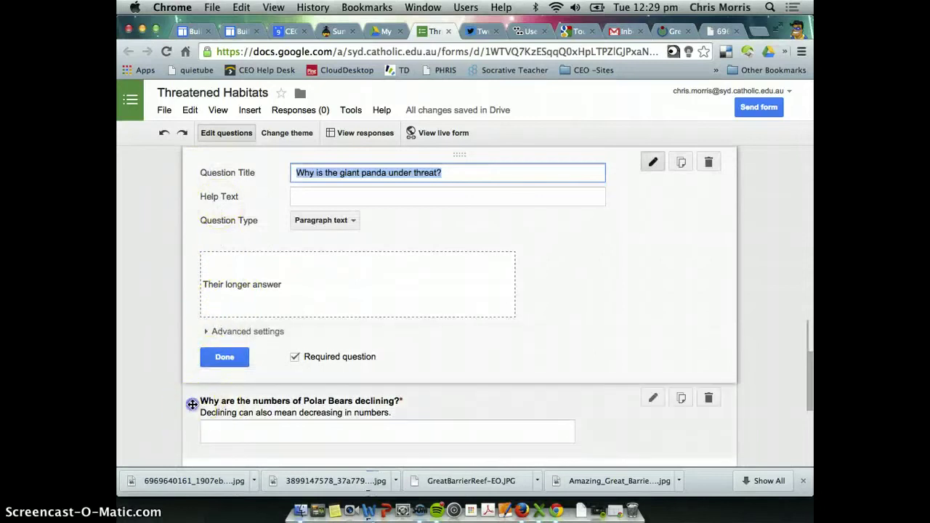
left_click_drag(191, 404, 191, 345)
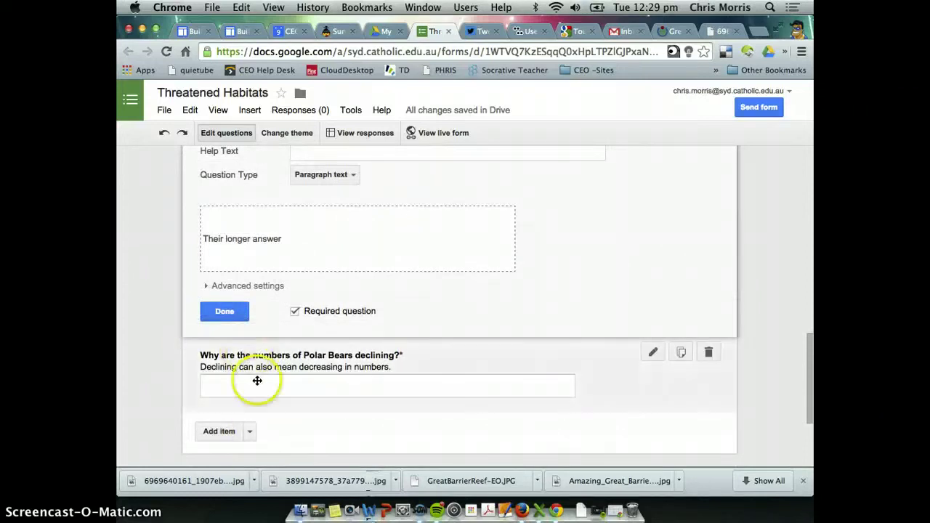
left_click(223, 311)
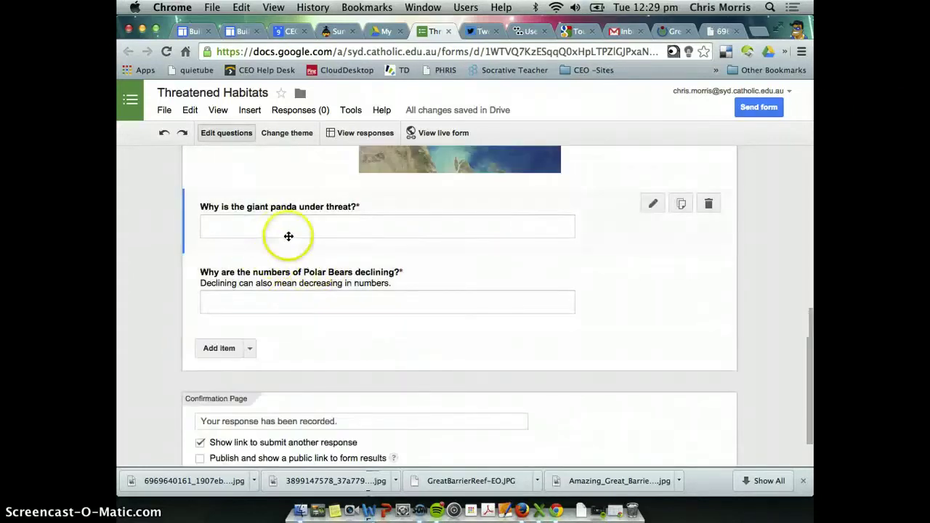
Step: Add an image item and upload the giant panda picture file
left_click(250, 348)
left_click(423, 288)
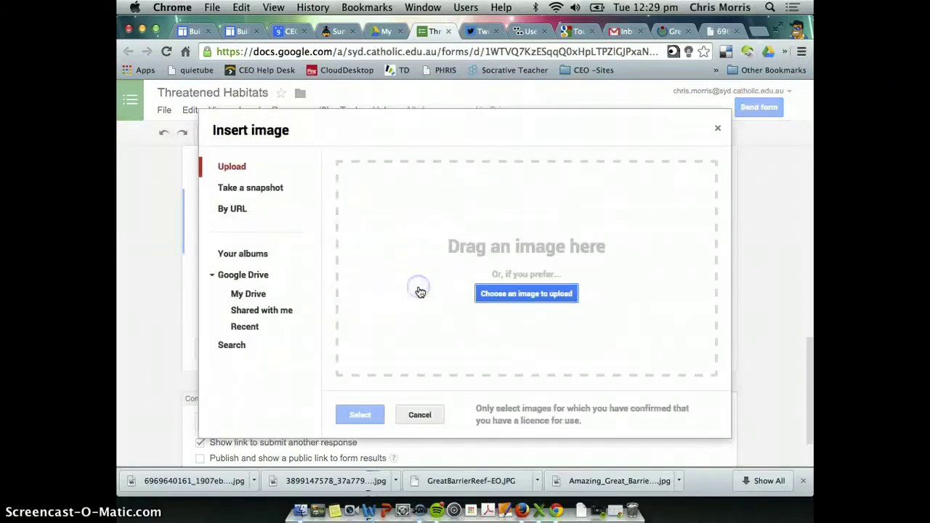
left_click(510, 292)
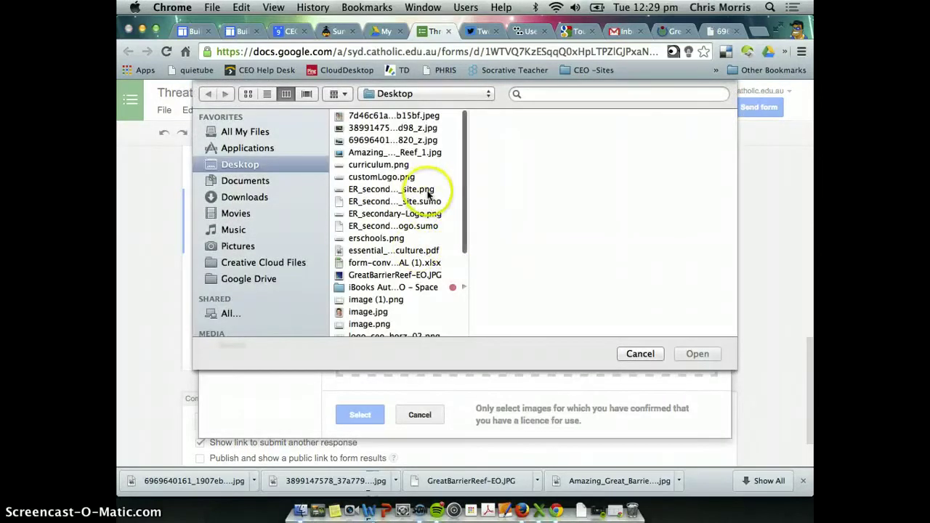
left_click(369, 140)
left_click(369, 130)
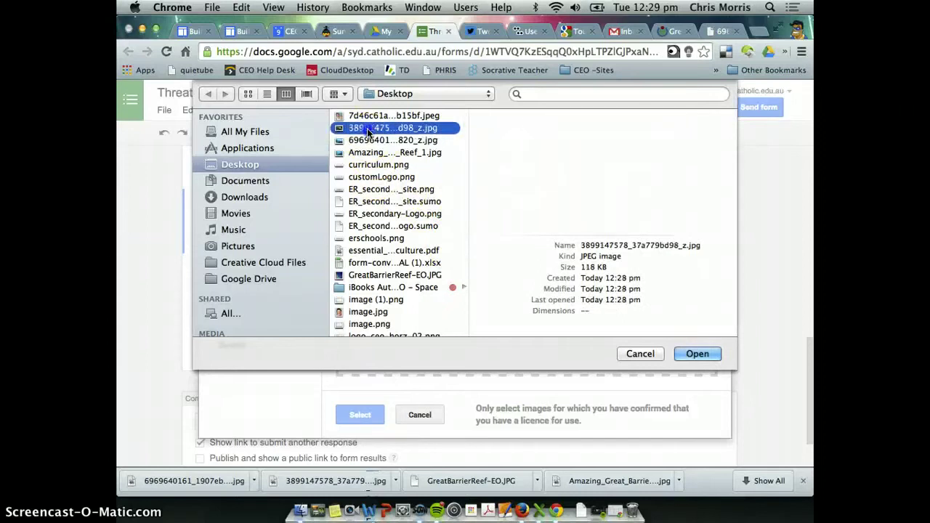
left_click(691, 354)
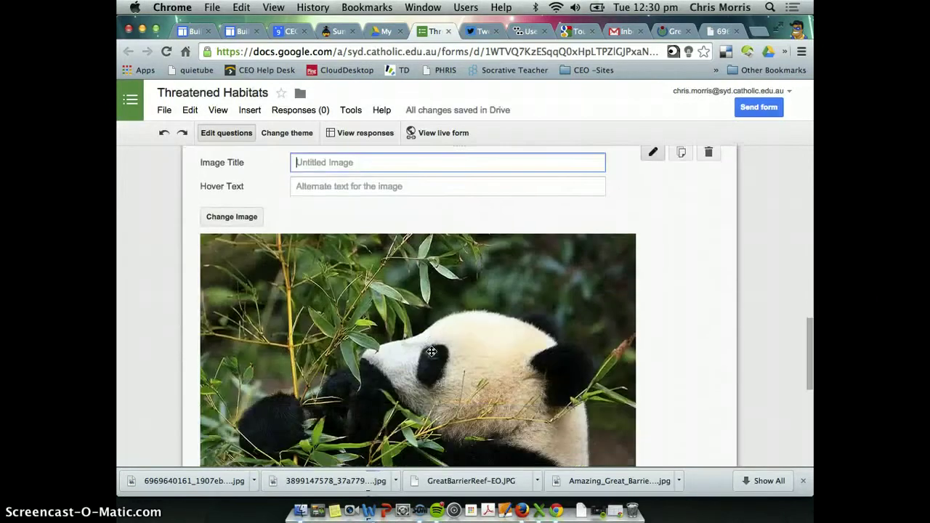
Step: Shrink the panda picture by its corner handle, centre it, and finish the item
left_click(432, 352)
left_click(203, 242)
left_click_drag(201, 234, 347, 325)
scroll(454, 339, "down", 2)
left_click(343, 333)
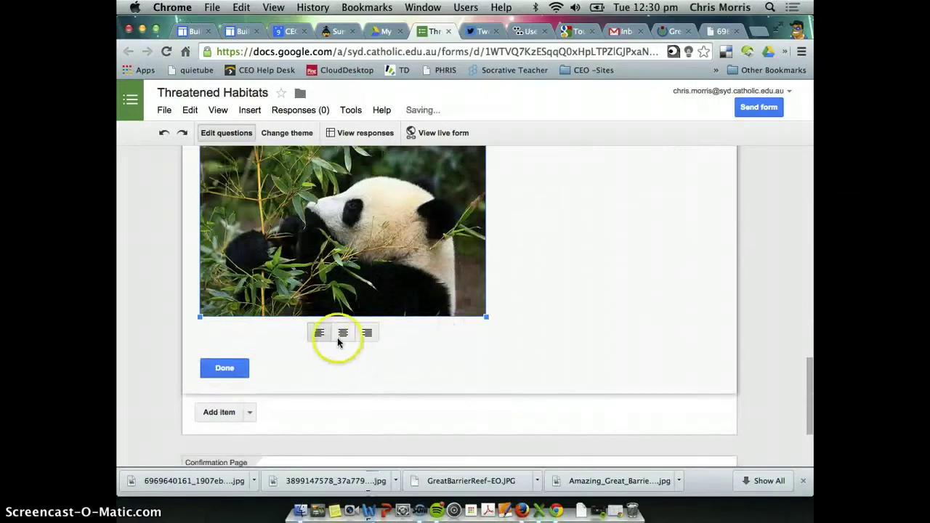
scroll(577, 305, "up", 5)
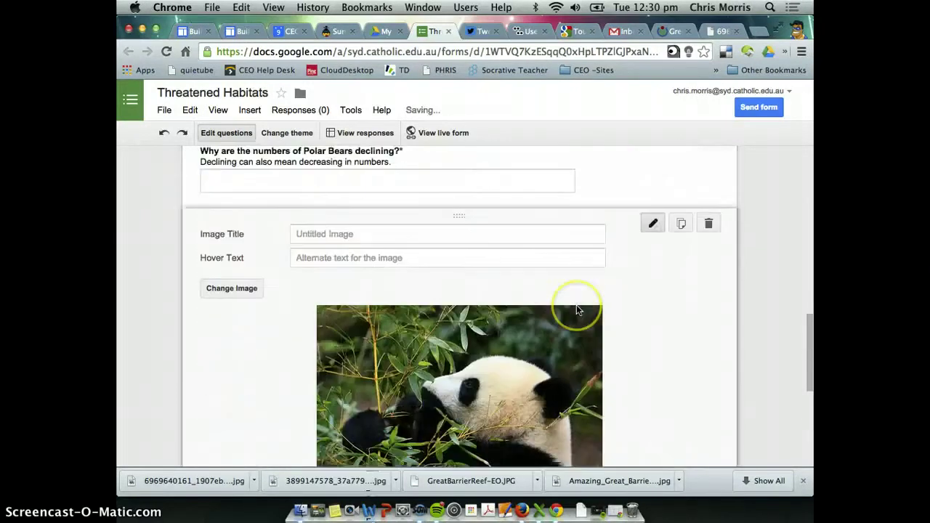
scroll(576, 305, "down", 4)
left_click(236, 410)
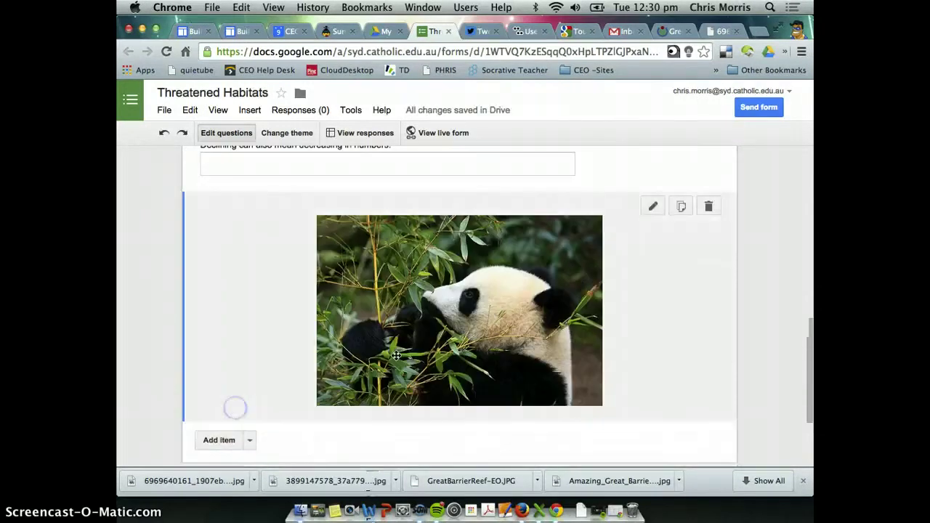
Step: Move the panda image item above the Polar Bears question
left_click_drag(466, 350, 466, 261)
scroll(465, 262, "up", 5)
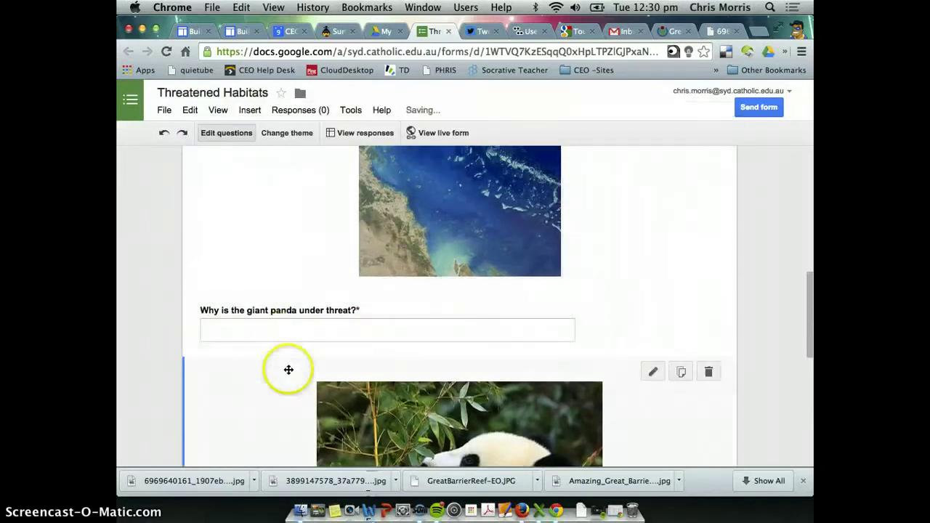
scroll(341, 347, "down", 10)
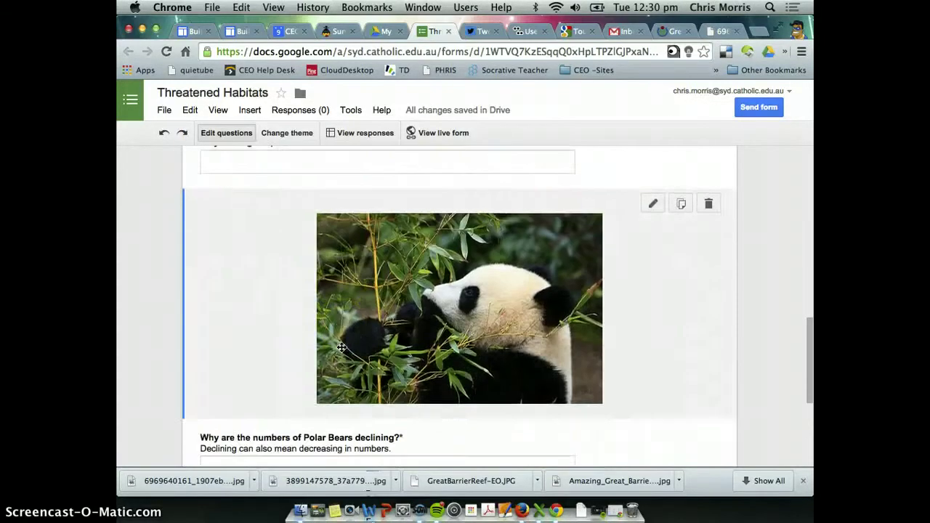
scroll(342, 348, "down", 1)
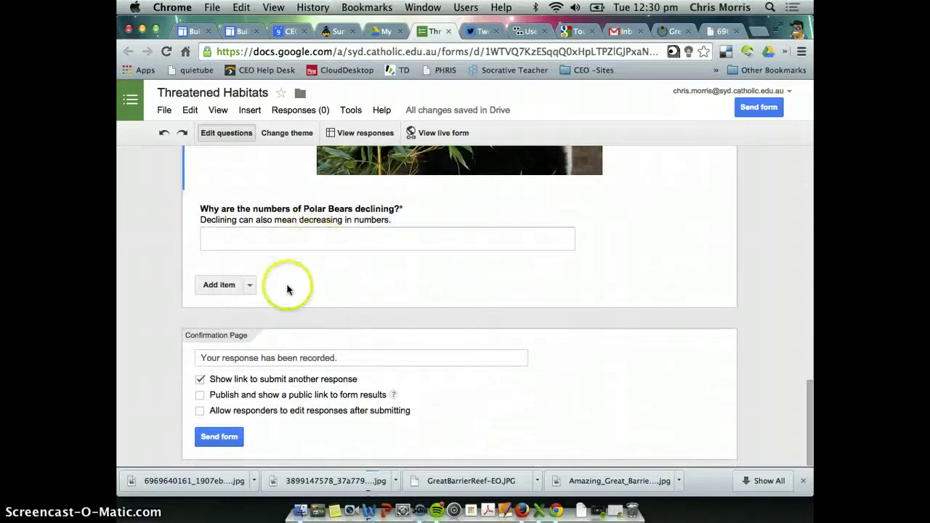
Step: Add another image item and upload the polar bear picture file
left_click(250, 287)
left_click(420, 358)
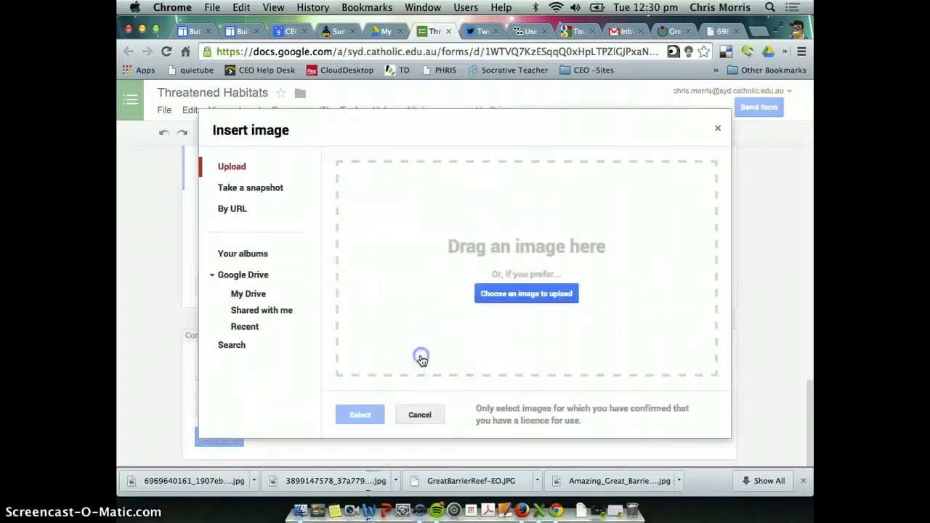
left_click(520, 295)
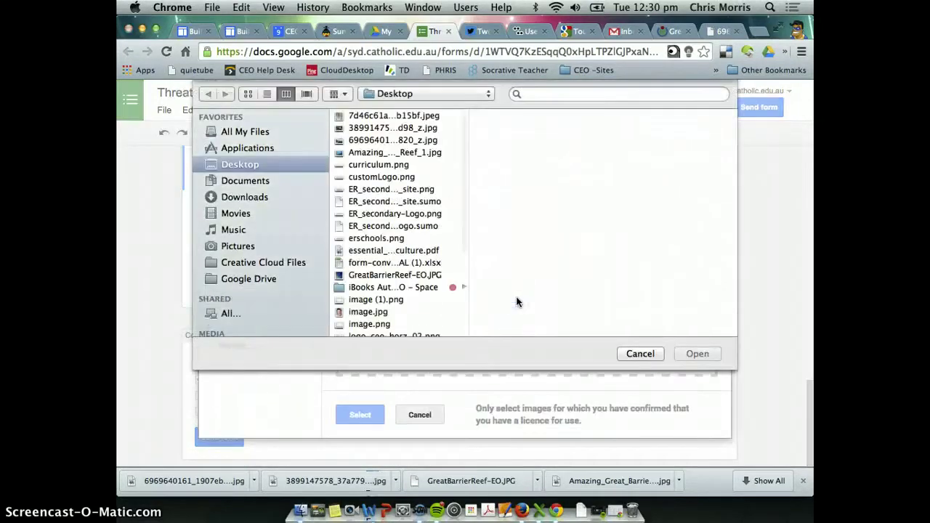
left_click(527, 251)
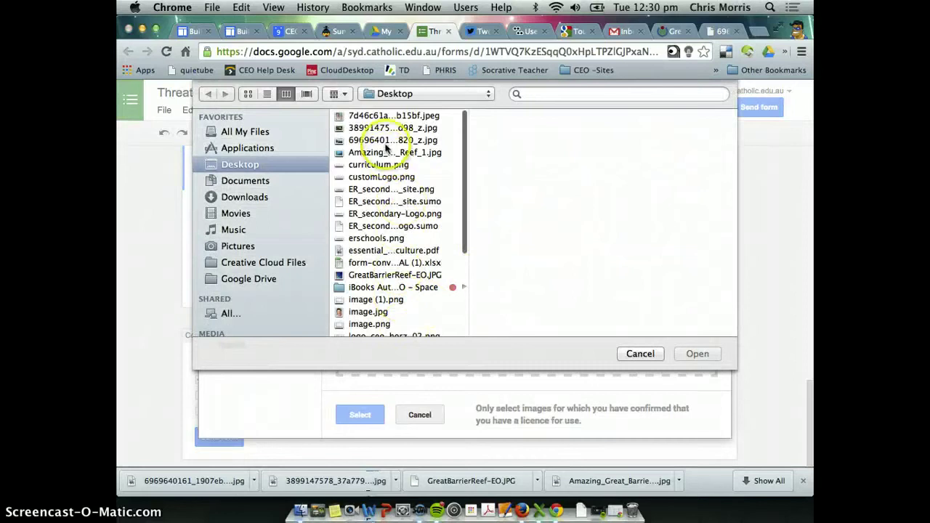
left_click(386, 145)
left_click(679, 308)
left_click(700, 354)
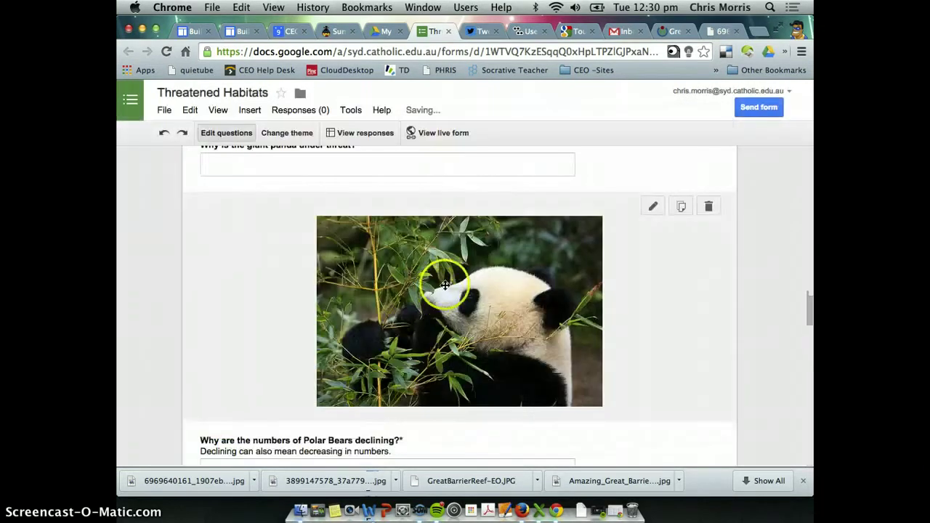
Step: Shrink the polar bear picture, centre it, and finish the image item
scroll(511, 275, "down", 2)
scroll(511, 275, "down", 10)
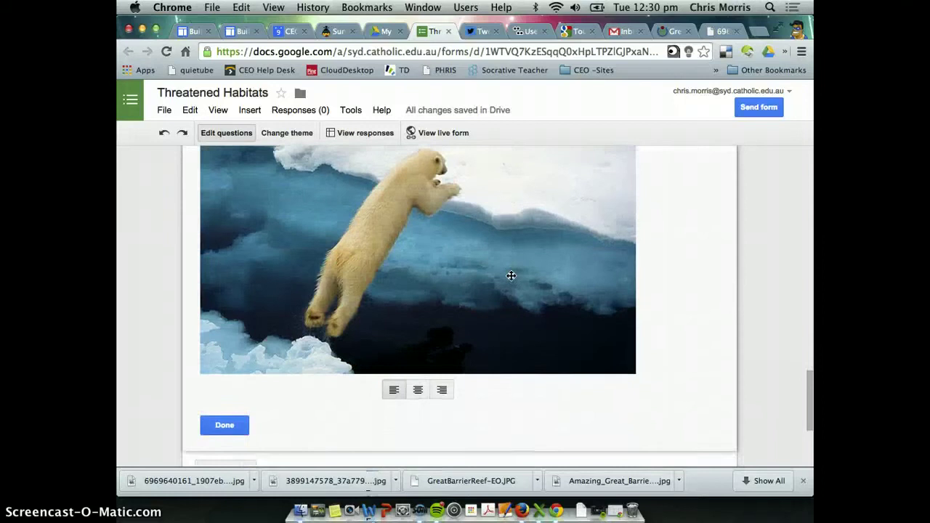
scroll(511, 275, "up", 2)
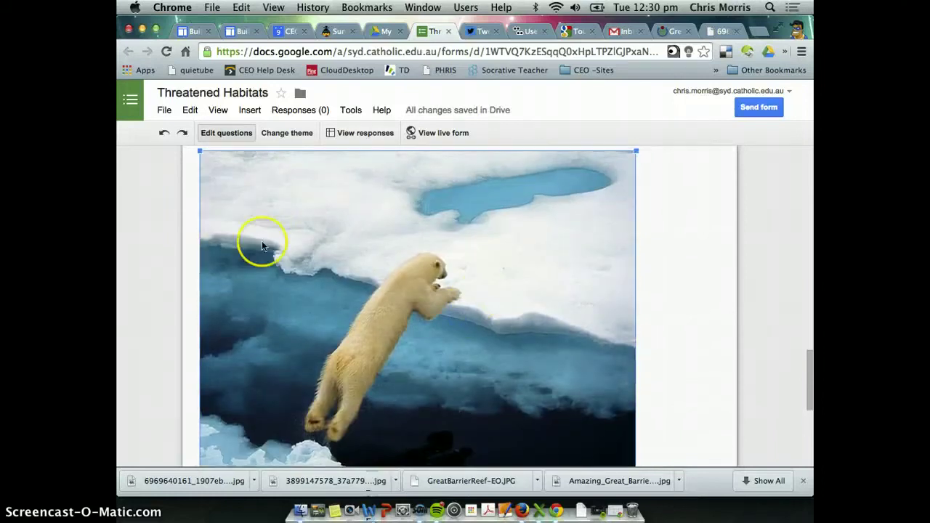
left_click_drag(201, 151, 363, 279)
left_click(343, 375)
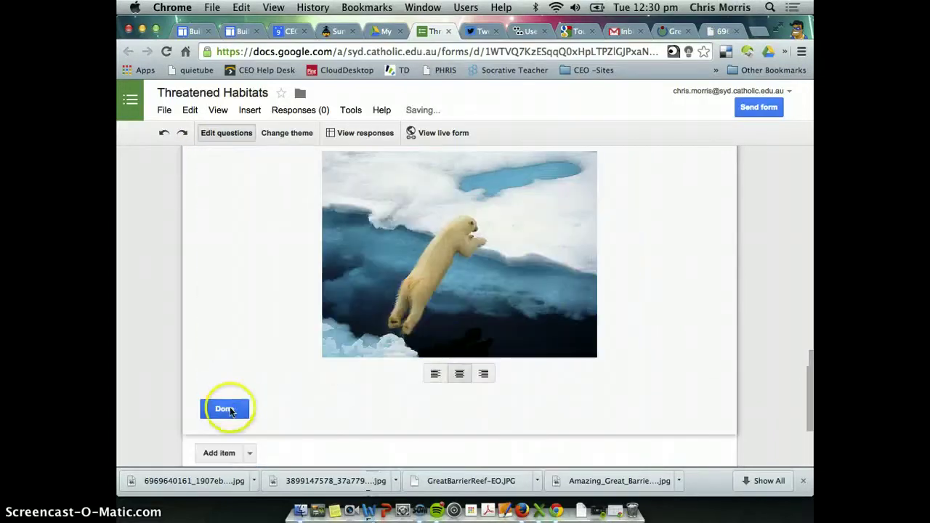
left_click(230, 409)
Step: Review the form with its new picture and open the live version
left_click(437, 353)
scroll(434, 355, "down", 10)
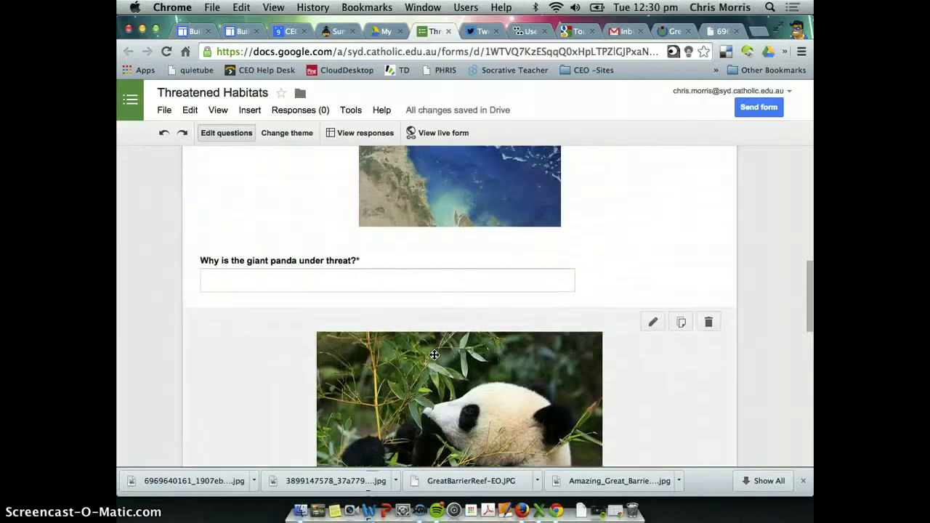
scroll(434, 355, "up", 15)
scroll(434, 355, "down", 2)
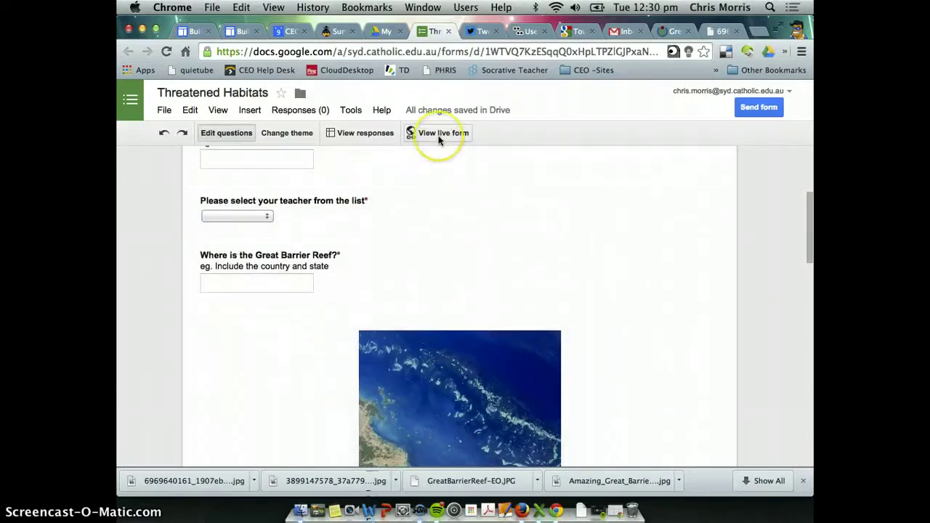
left_click(439, 135)
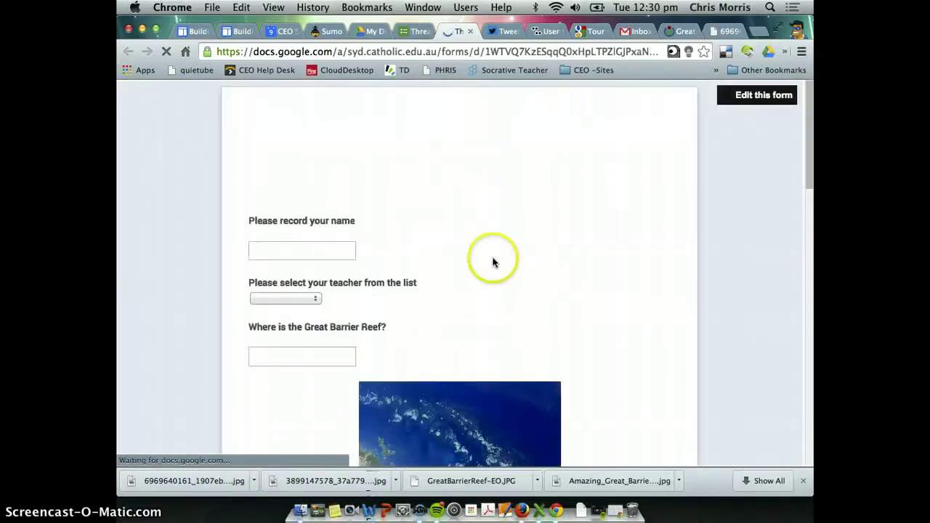
Step: Scroll through the live form checking the panda and polar bear pictures, then return to the editor
scroll(493, 263, "down", 10)
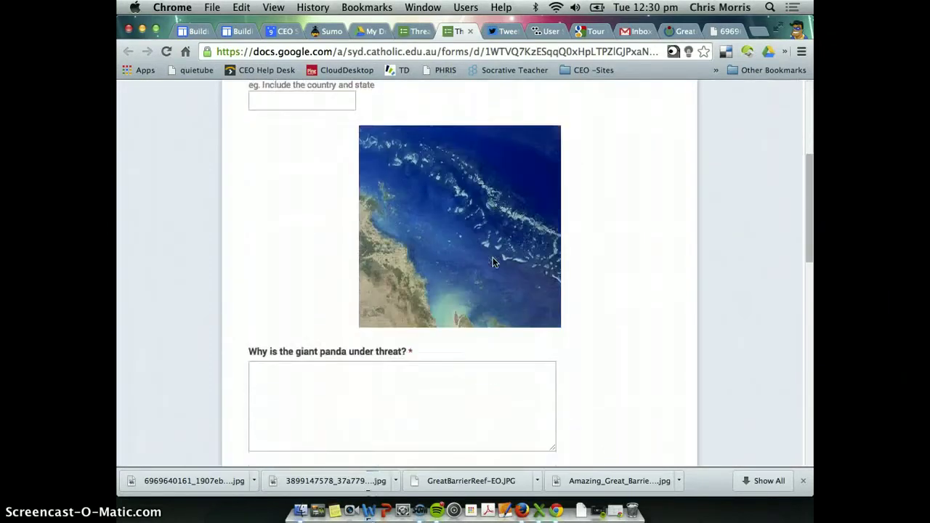
scroll(493, 262, "down", 5)
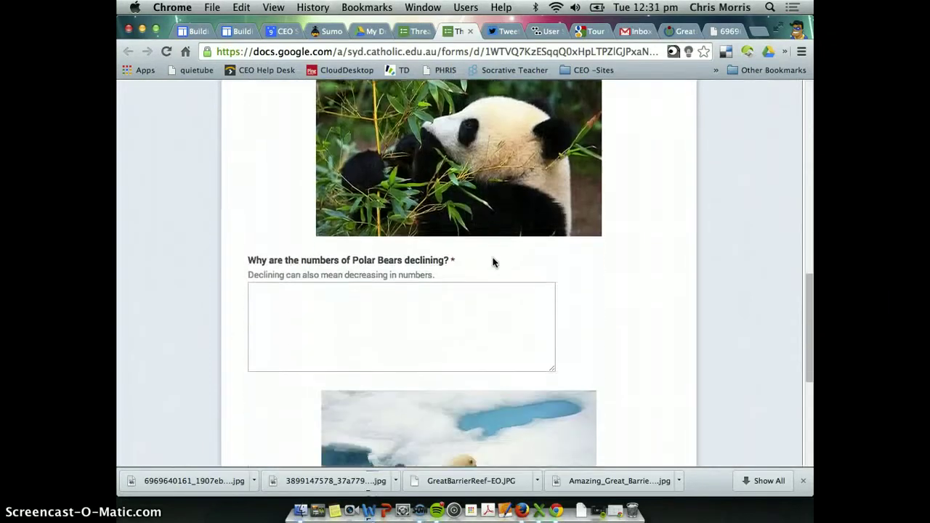
scroll(493, 262, "down", 5)
scroll(493, 262, "up", 7)
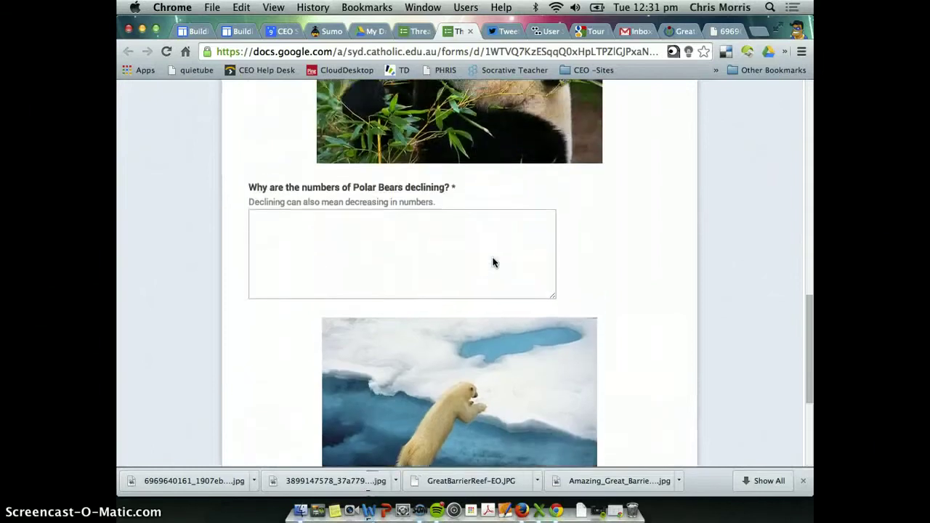
scroll(493, 263, "up", 15)
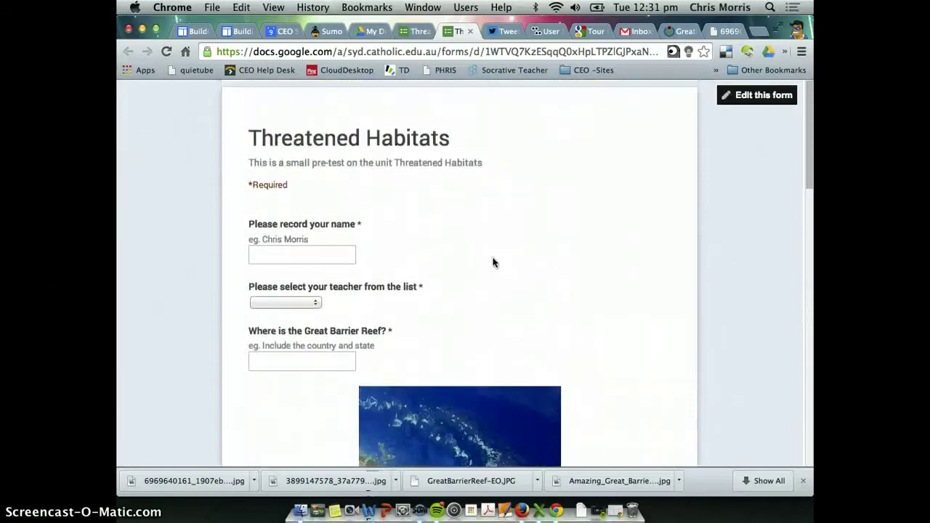
left_click(407, 31)
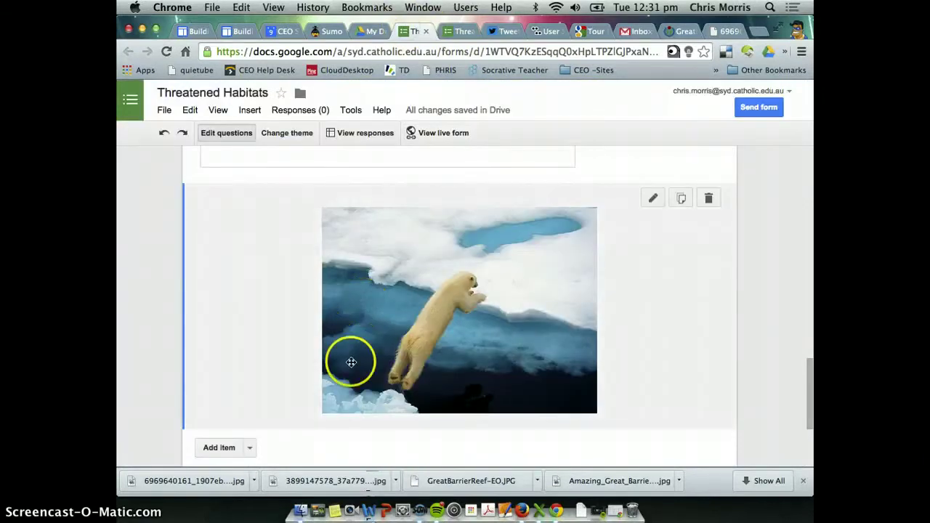
scroll(351, 361, "down", 5)
scroll(351, 362, "up", 2)
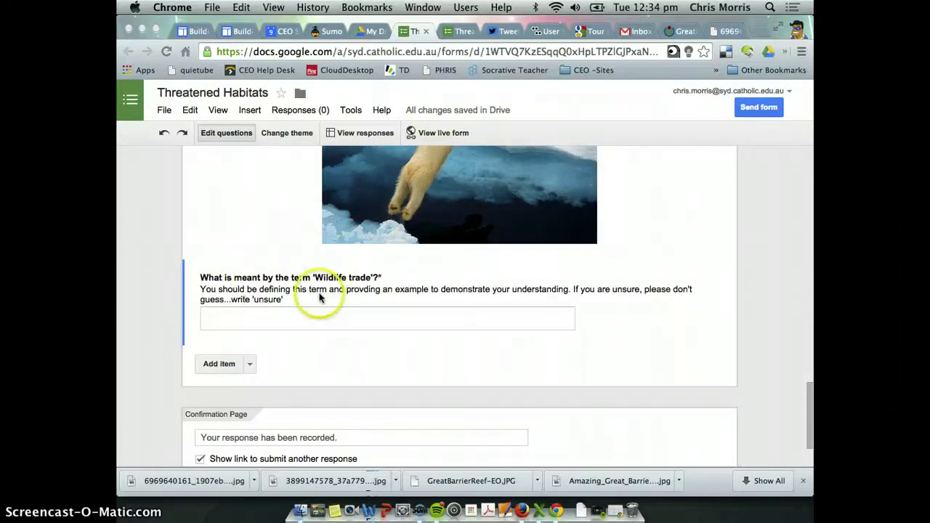
scroll(318, 298, "up", 15)
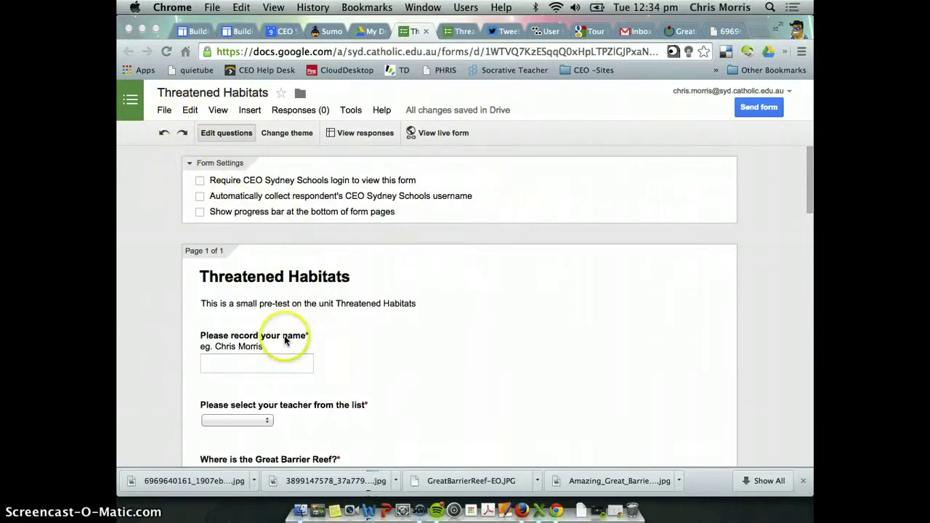
scroll(284, 341, "down", 5)
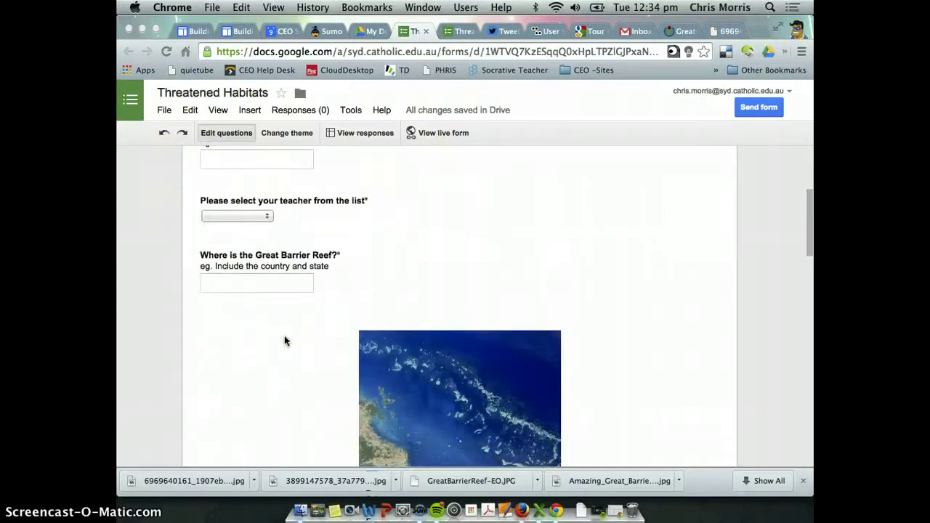
scroll(284, 341, "down", 15)
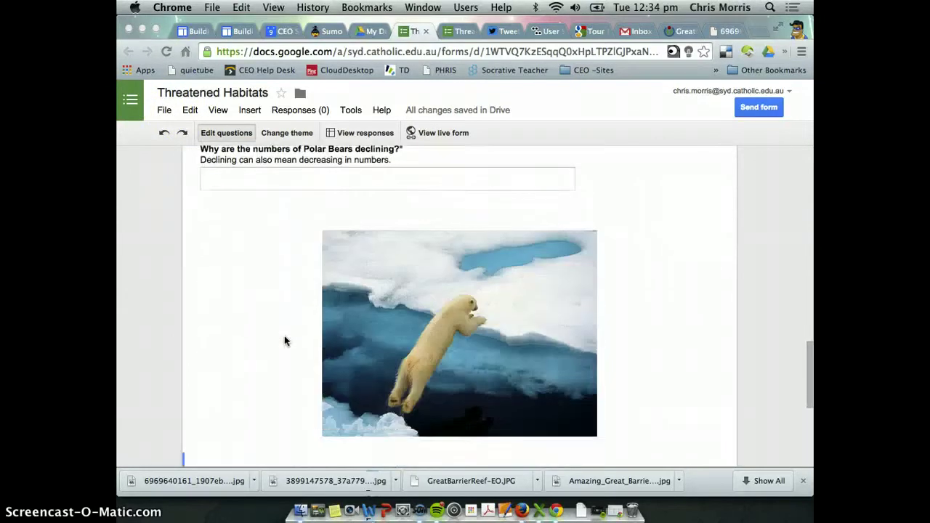
scroll(285, 341, "up", 15)
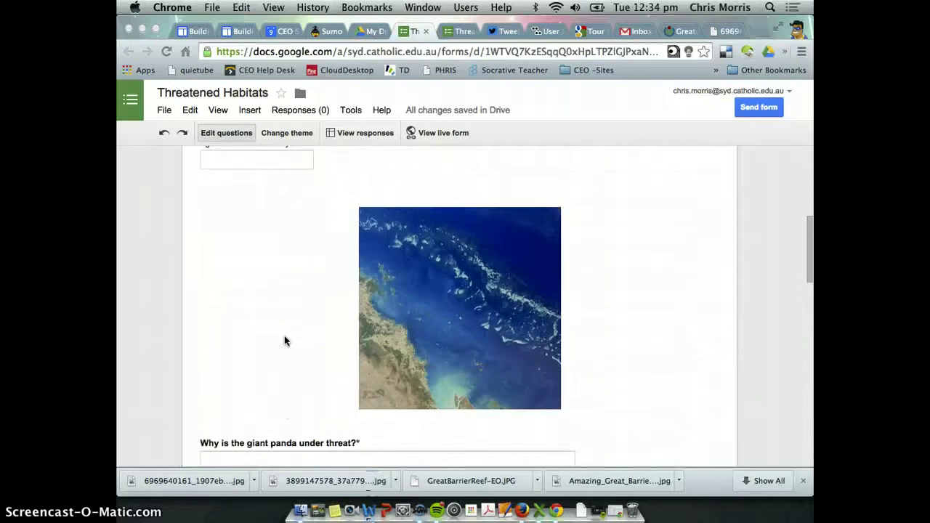
left_click(371, 33)
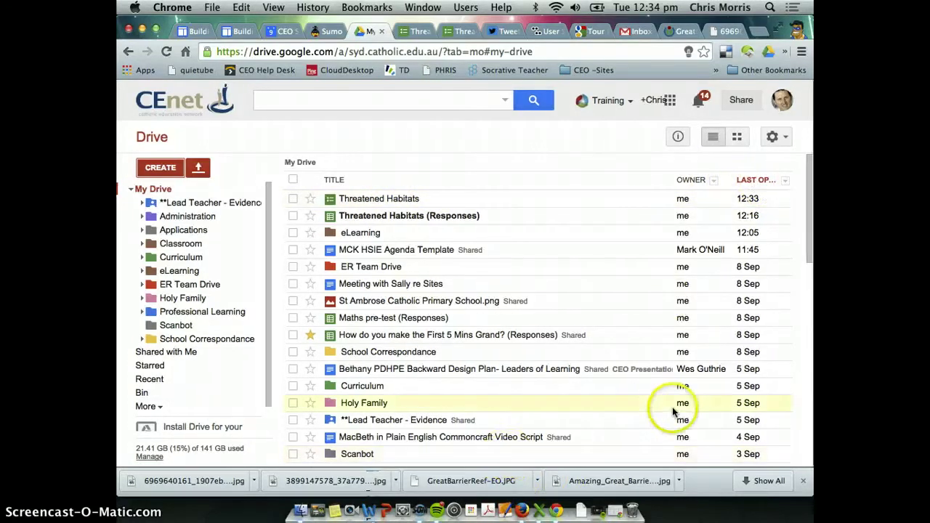
scroll(673, 411, "down", 1)
left_click(787, 182)
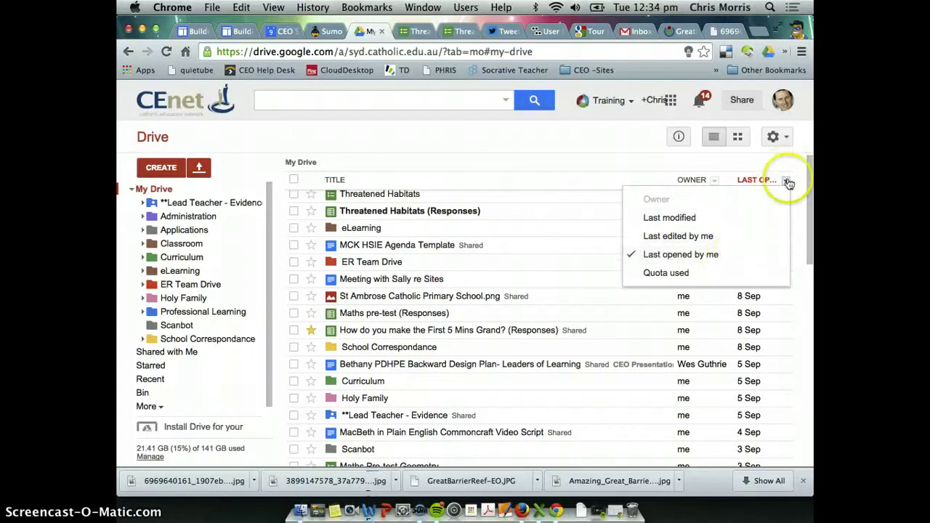
left_click(787, 181)
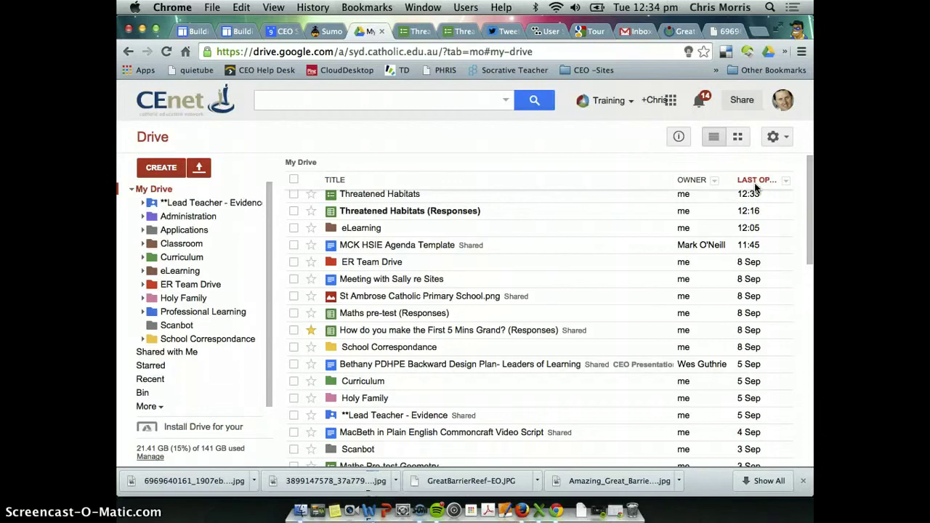
scroll(526, 245, "up", 1)
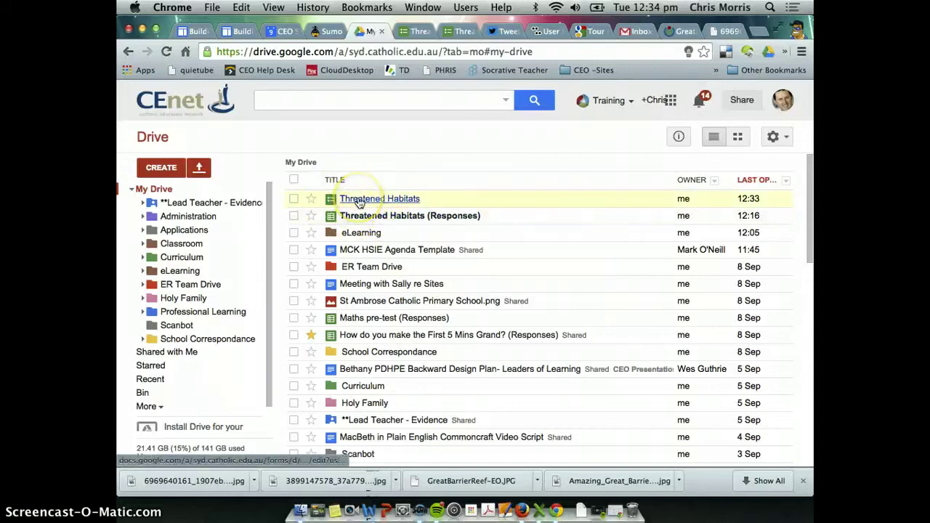
left_click_drag(359, 202, 422, 33)
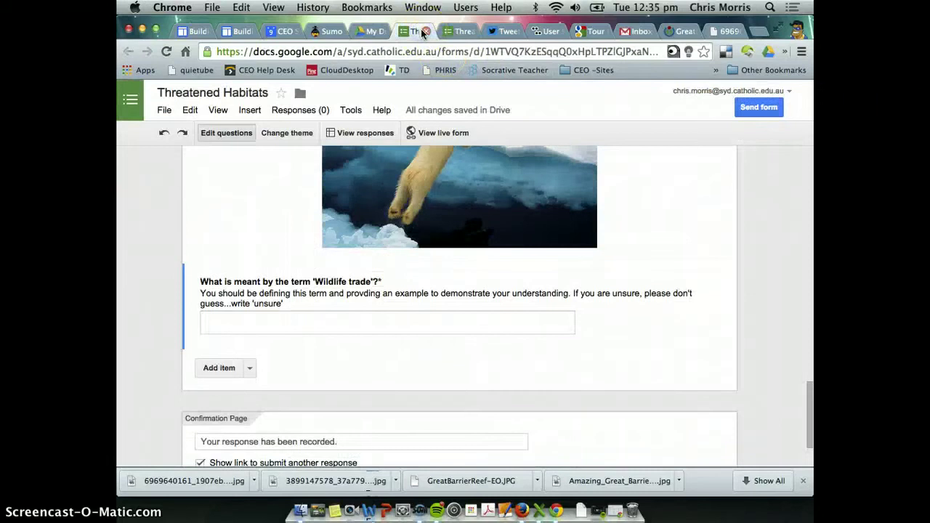
left_click(371, 31)
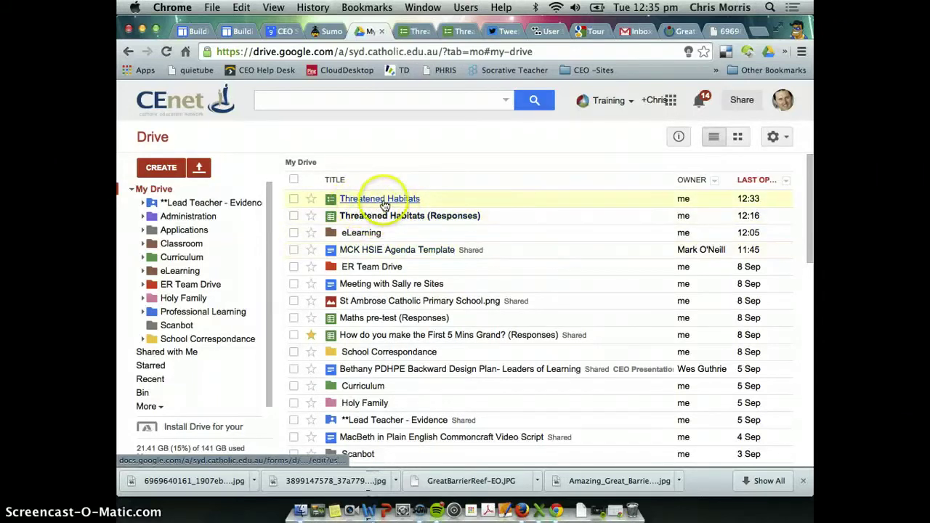
left_click(416, 31)
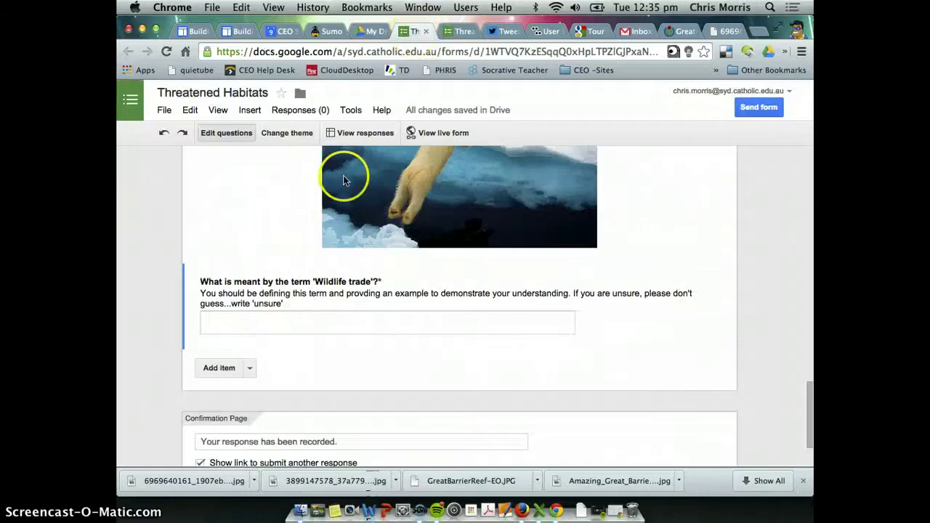
Step: Open the question-type list, review the form, then open the live respondent view
left_click(248, 370)
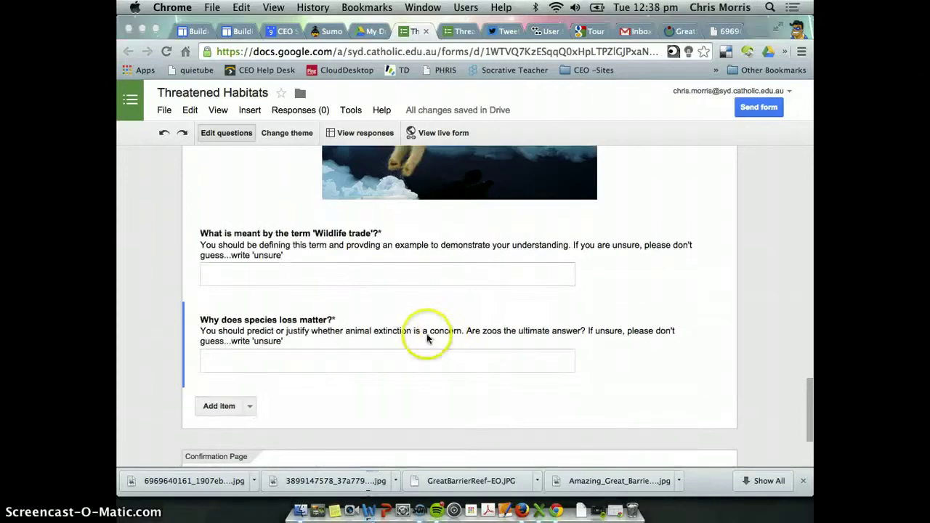
scroll(427, 334, "up", 15)
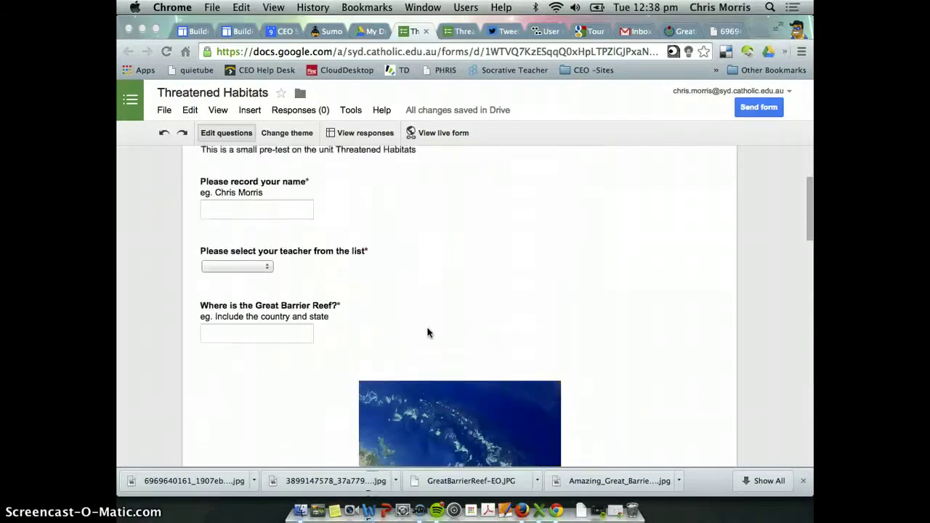
scroll(428, 333, "up", 3)
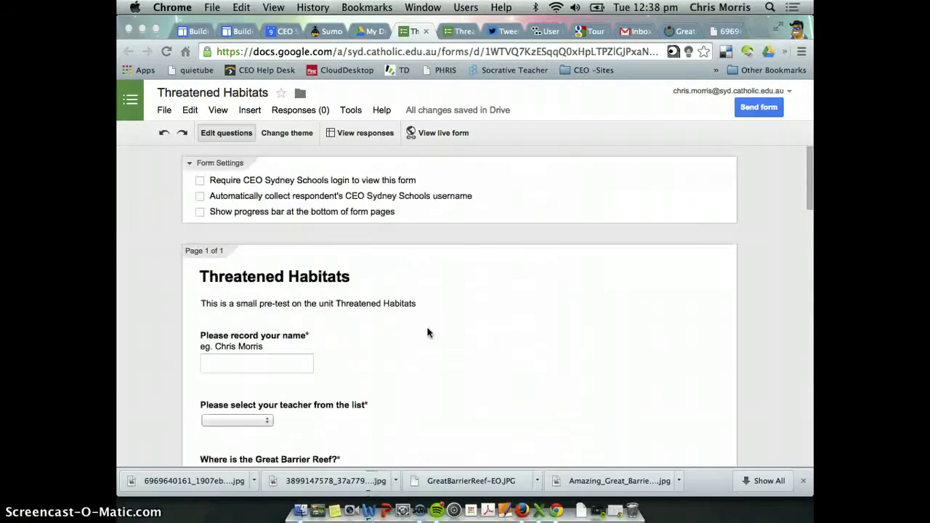
scroll(427, 333, "down", 4)
scroll(428, 333, "up", 4)
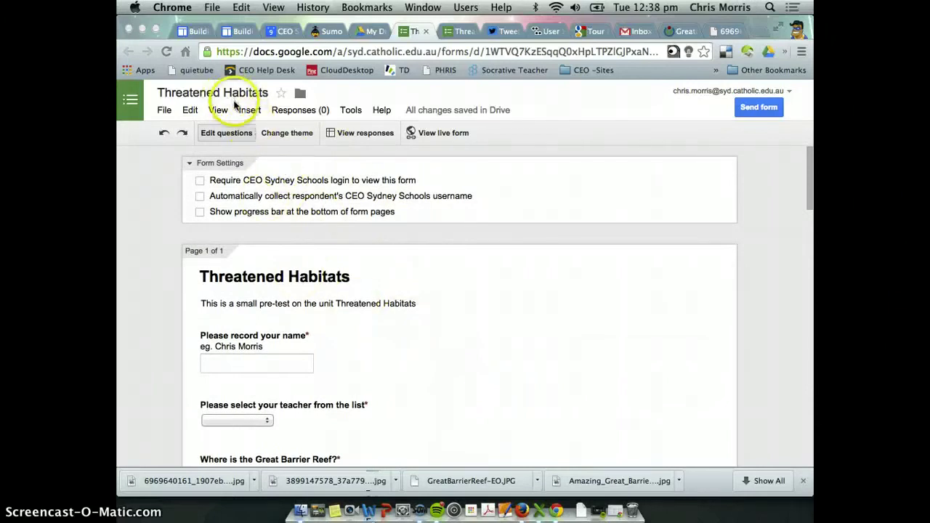
scroll(318, 335, "down", 6)
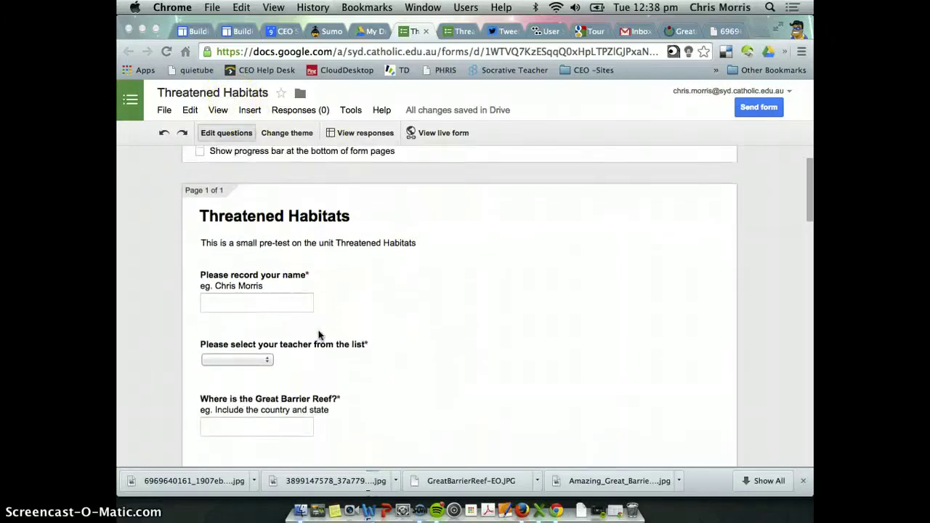
scroll(318, 335, "down", 20)
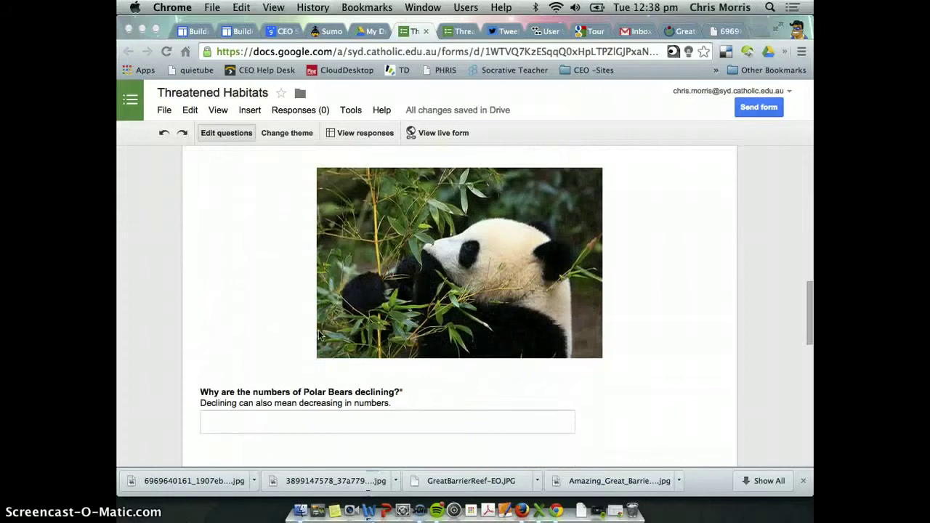
scroll(318, 335, "up", 20)
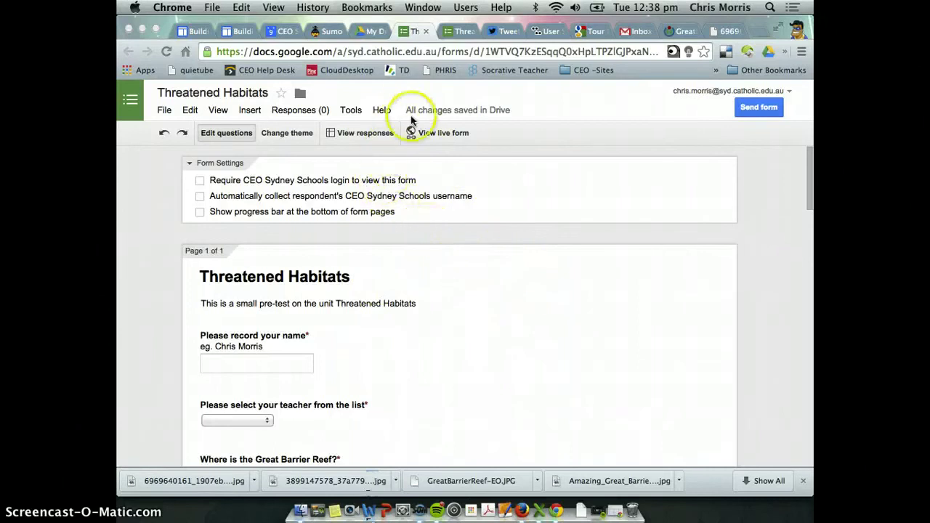
left_click(437, 138)
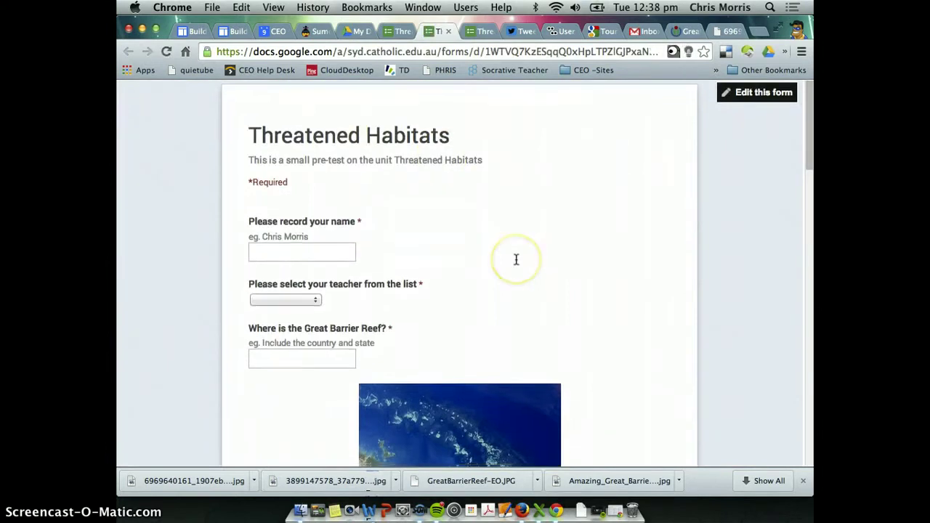
Step: Scroll the live form down to the final species loss question, then return to the editor
scroll(516, 259, "down", 10)
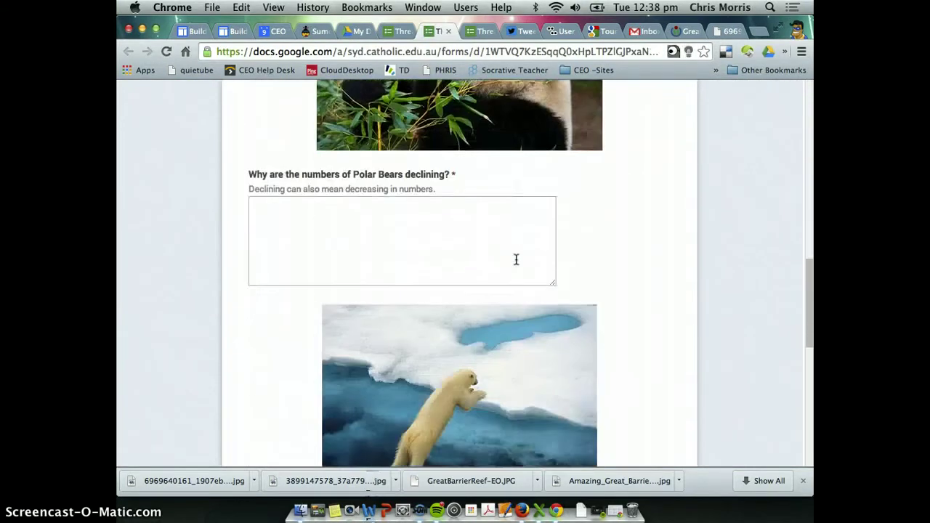
scroll(516, 260, "down", 10)
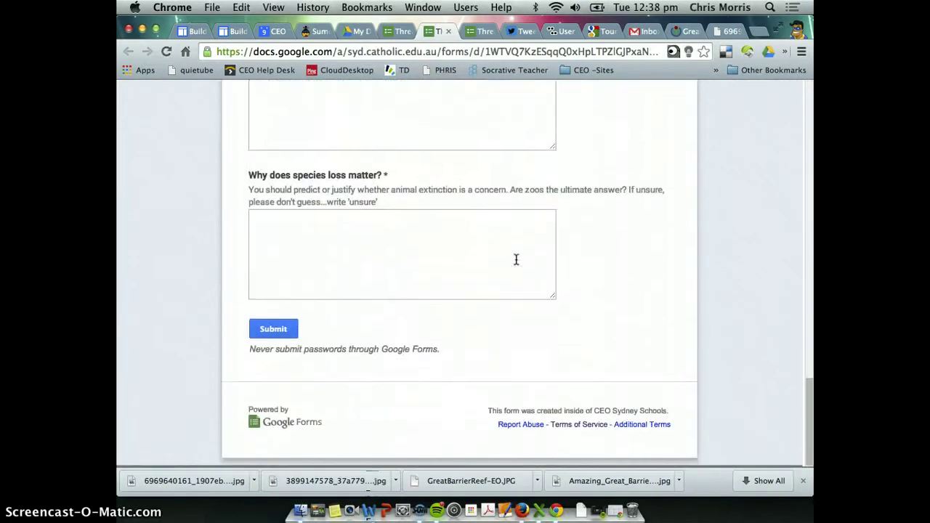
scroll(516, 260, "up", 20)
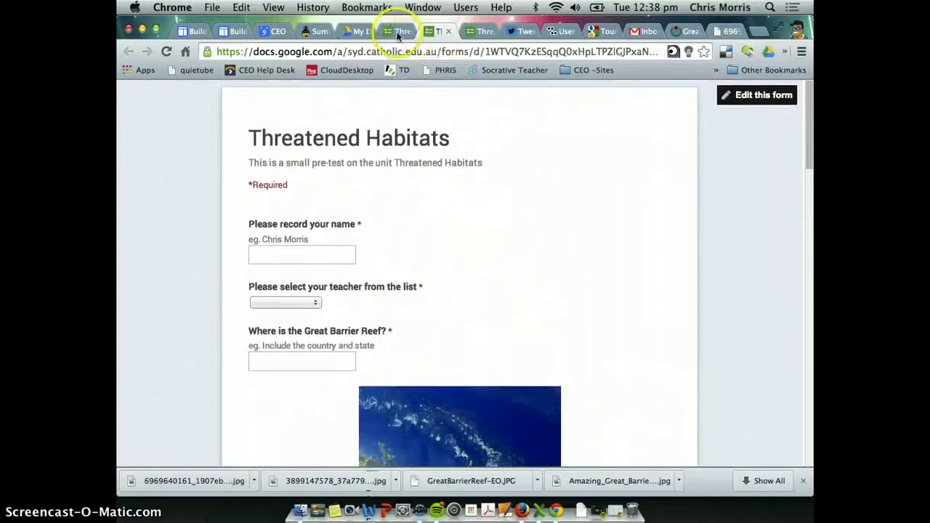
left_click(399, 34)
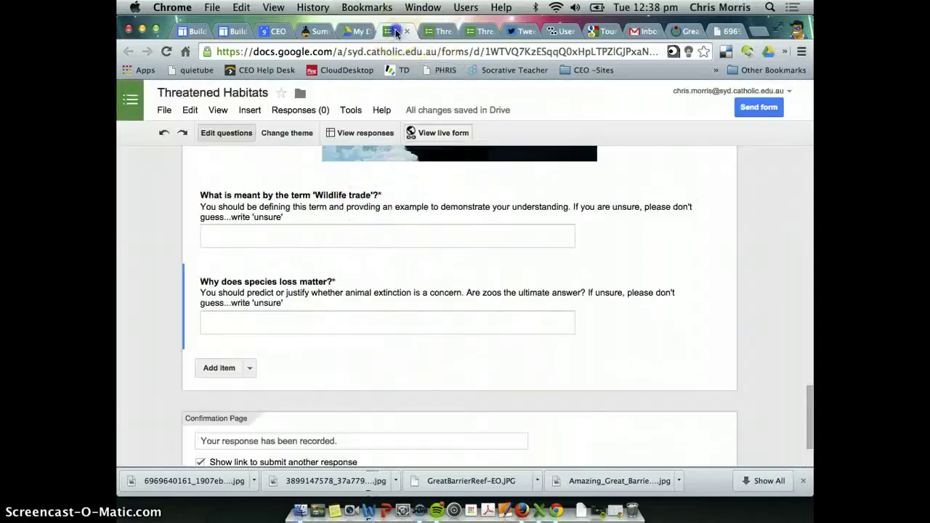
Step: Find the new Threatened Habitats (Responses) spreadsheet in a refreshed My Drive and return to its tab
left_click(364, 134)
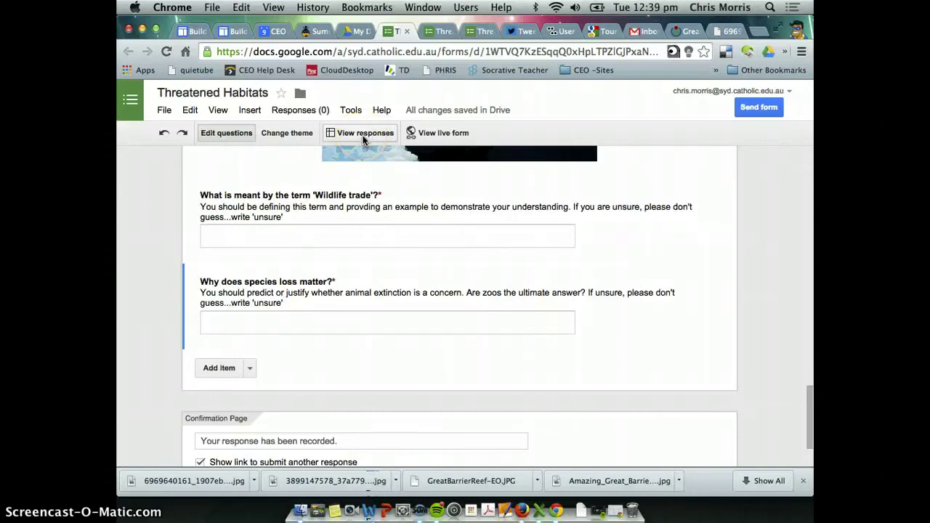
left_click(363, 135)
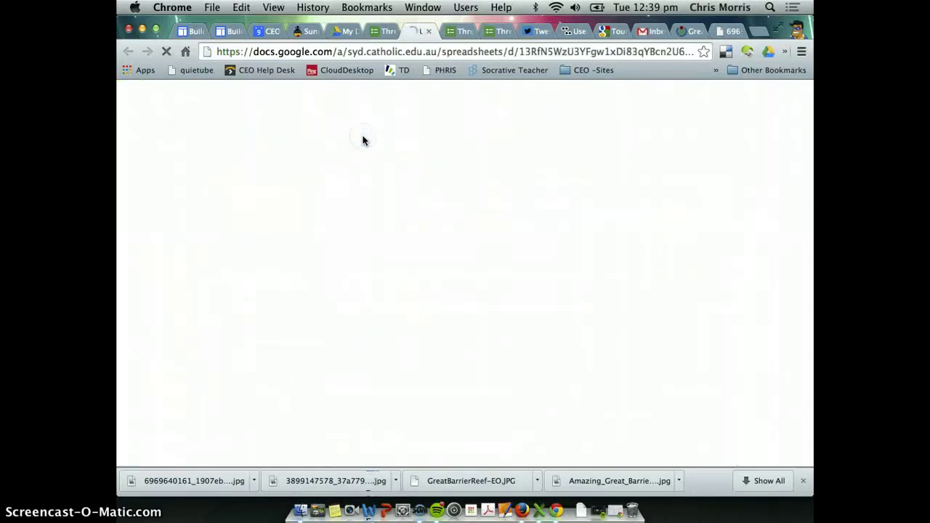
left_click(342, 33)
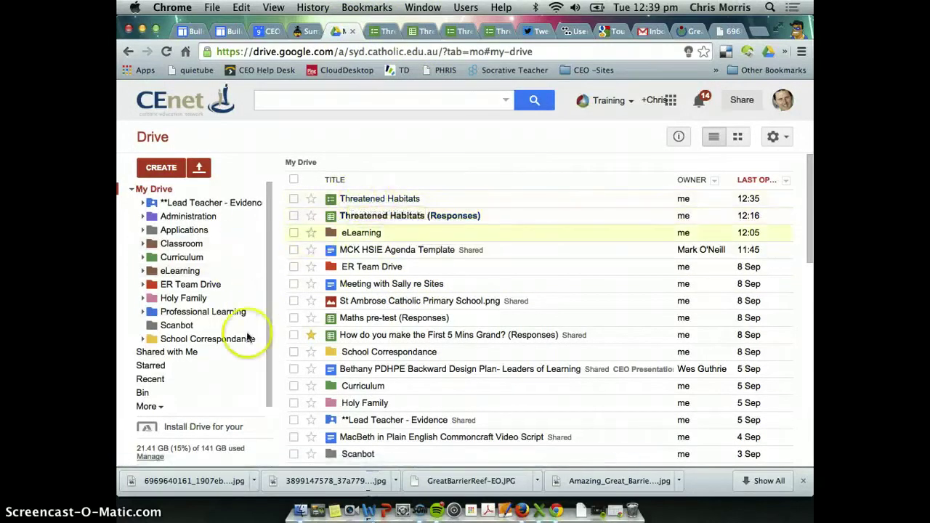
left_click(225, 320)
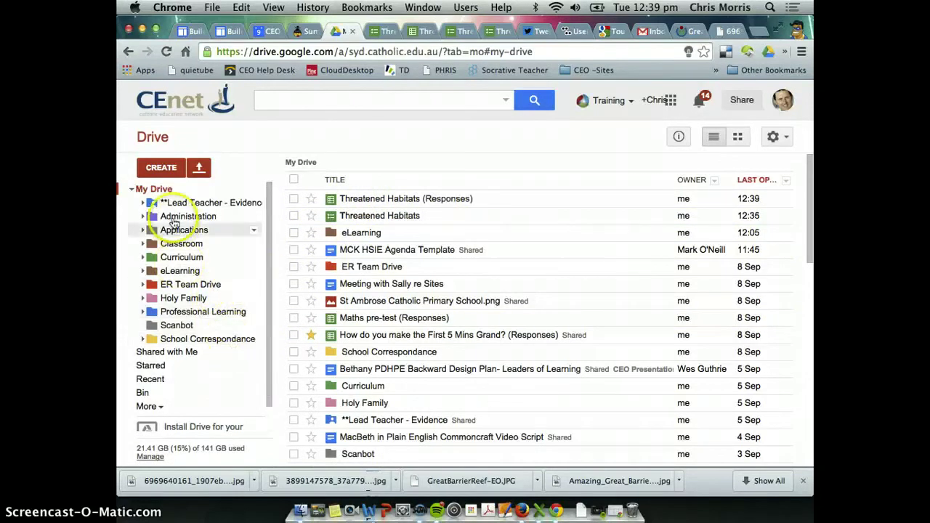
left_click(185, 189)
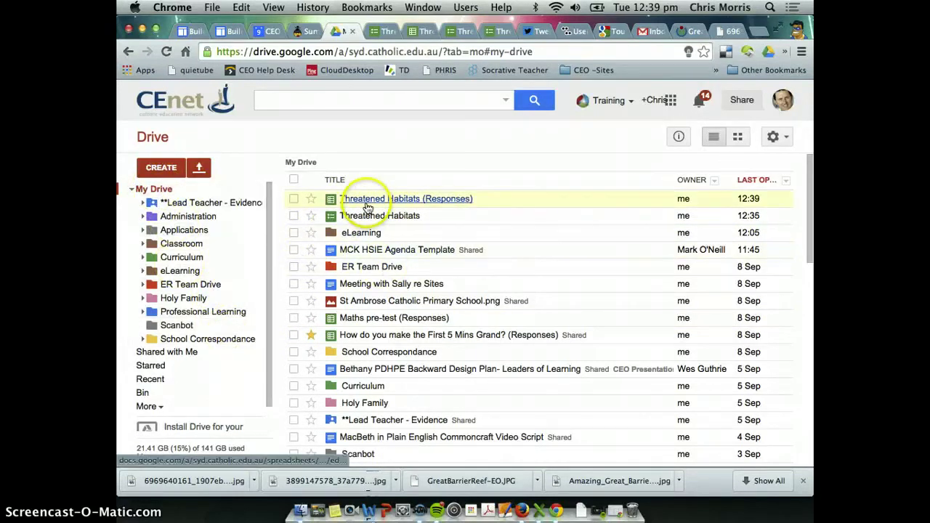
left_click(383, 31)
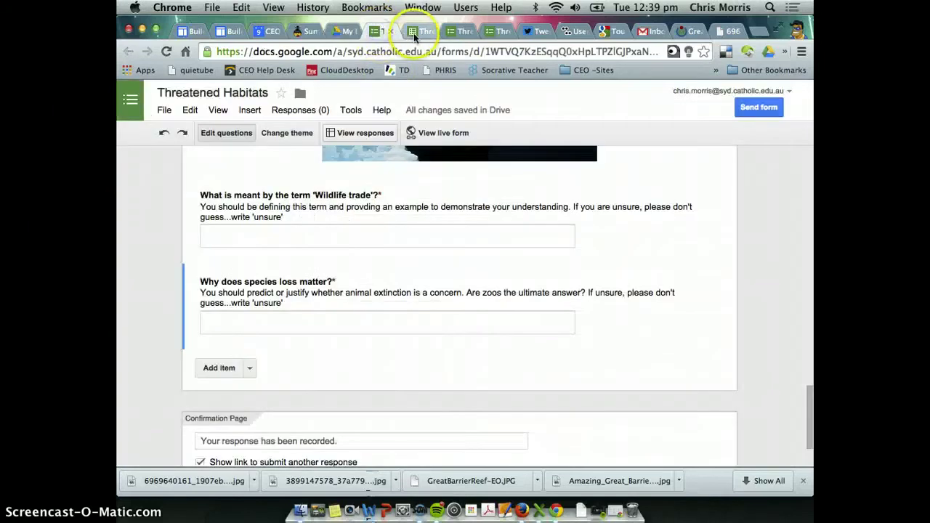
left_click(417, 33)
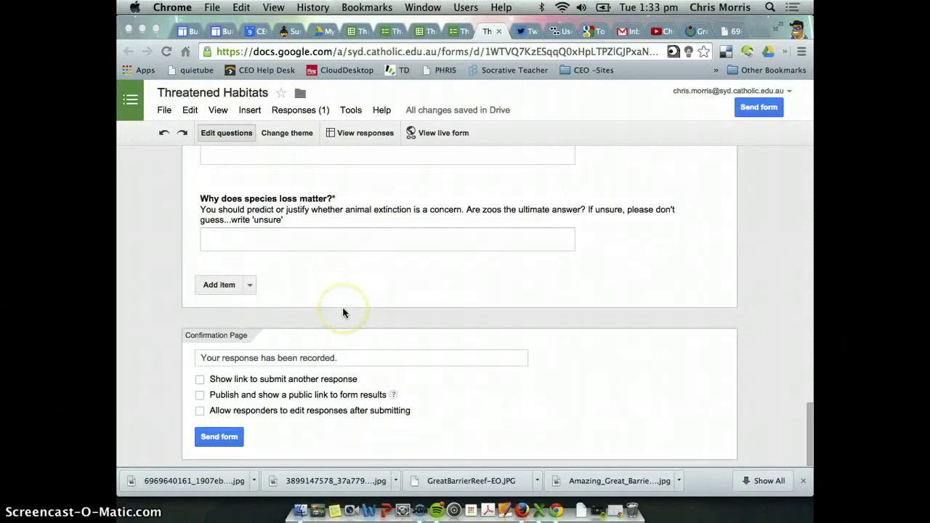
scroll(344, 313, "up", 5)
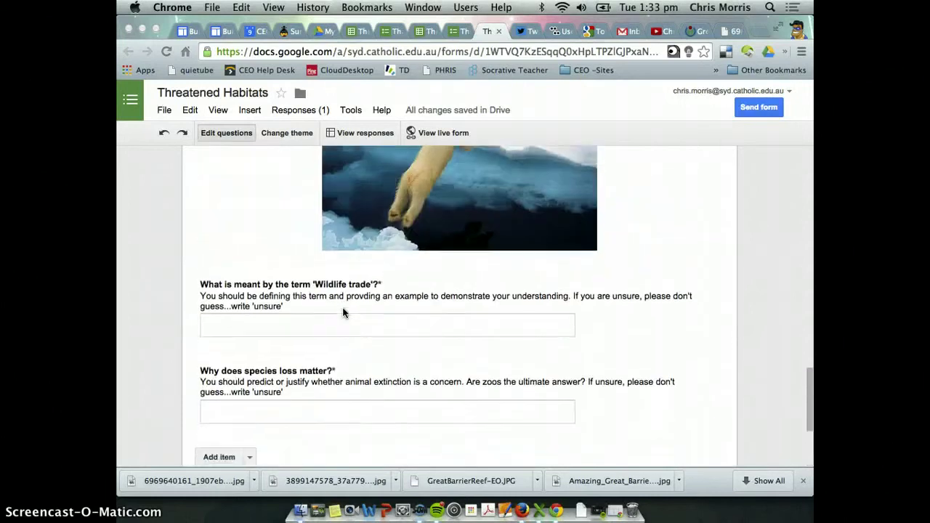
scroll(344, 313, "down", 5)
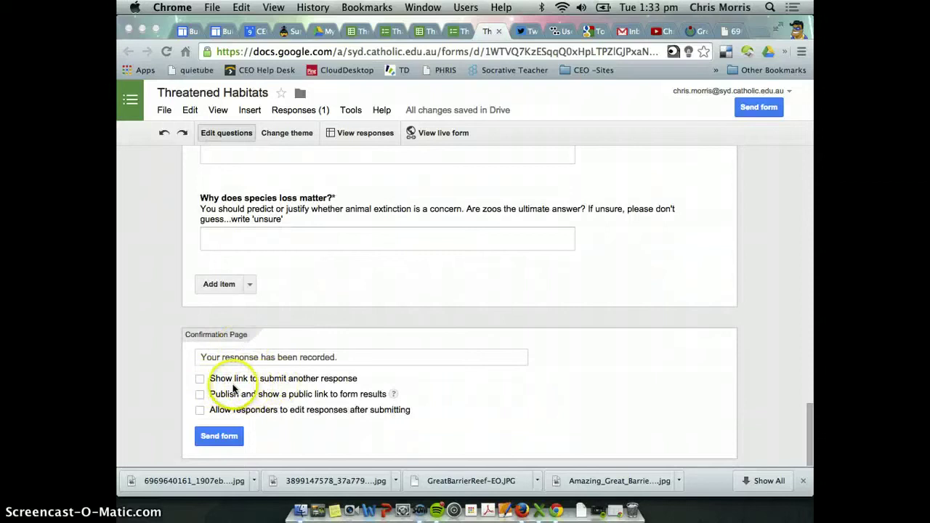
scroll(296, 282, "up", 10)
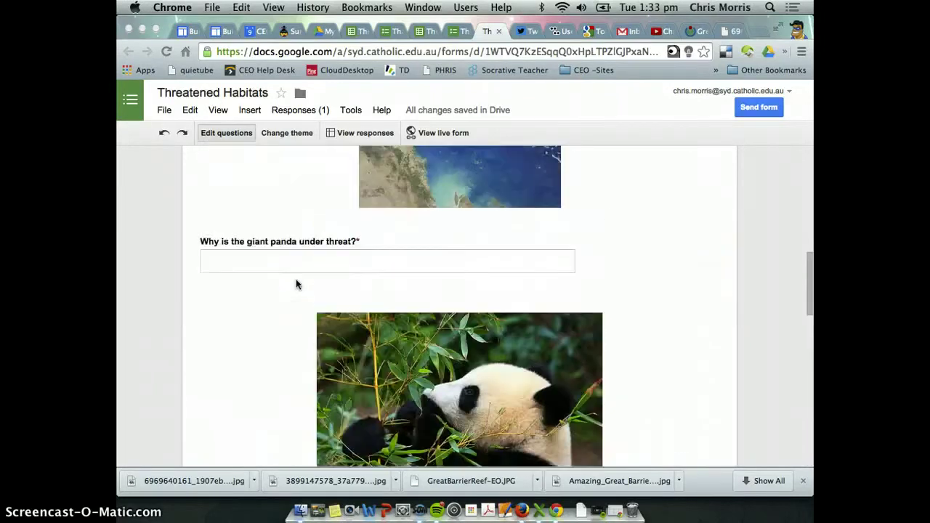
scroll(296, 285, "up", 10)
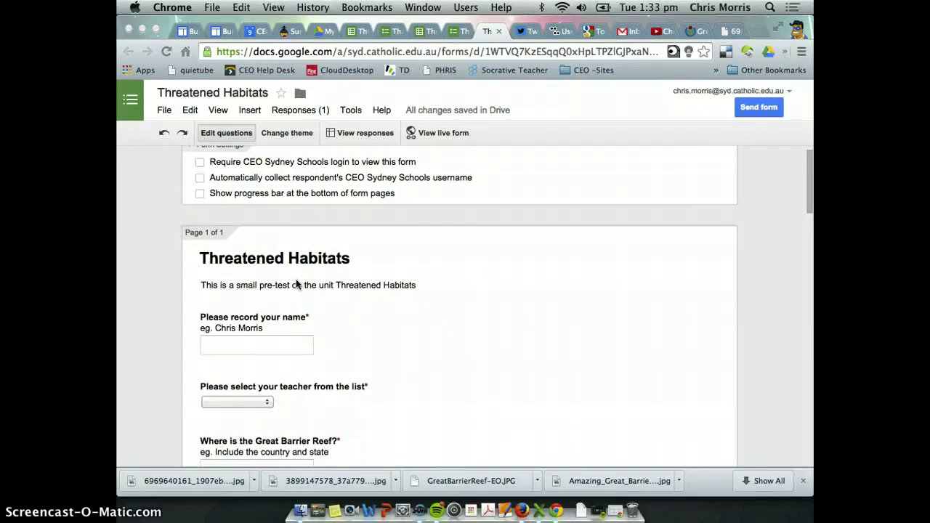
scroll(296, 285, "down", 15)
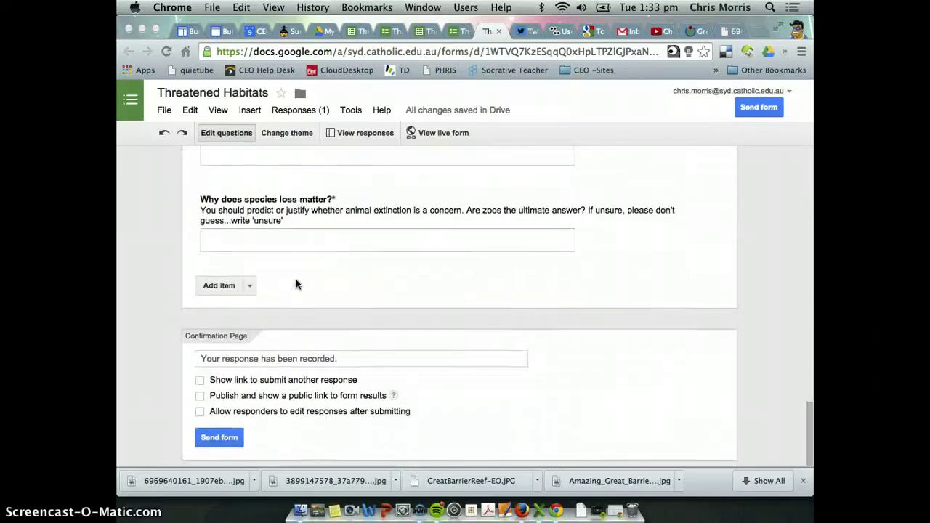
left_click(204, 388)
scroll(327, 355, "down", 15)
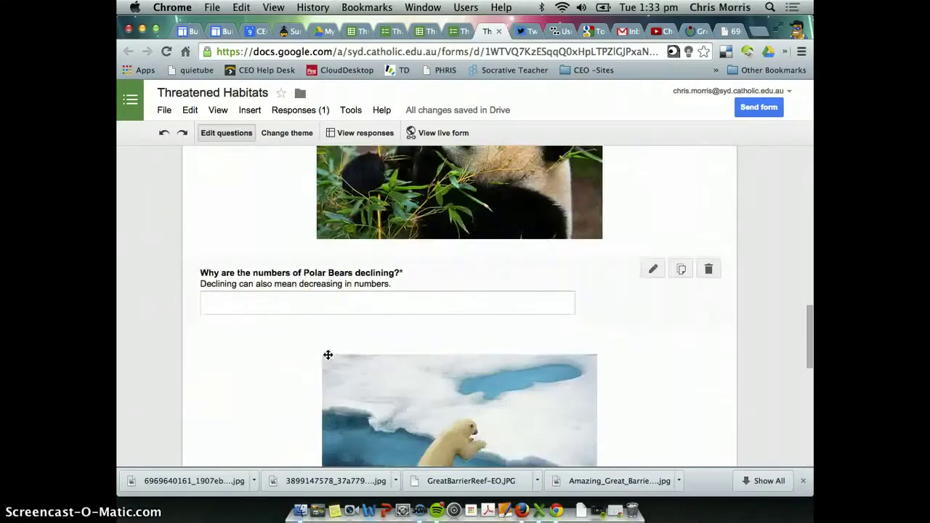
left_click(201, 380)
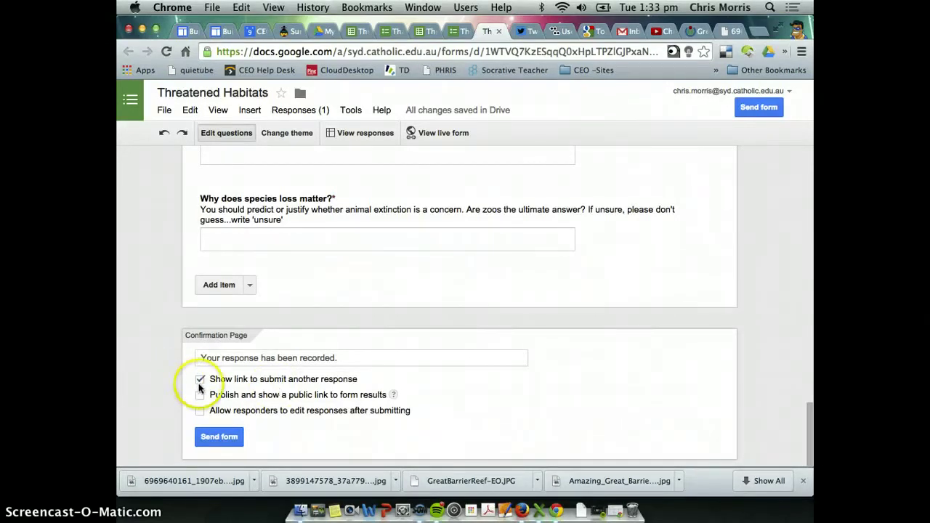
scroll(385, 191, "up", 15)
scroll(398, 208, "up", 1)
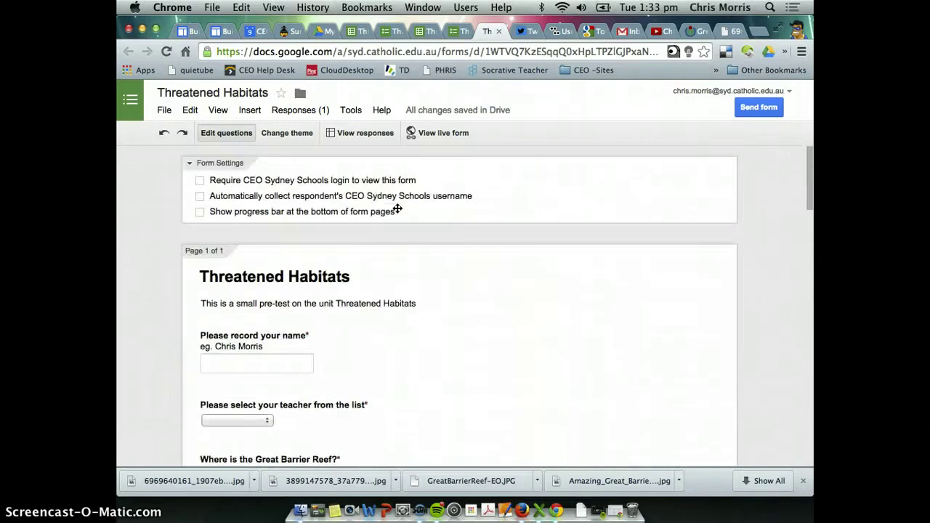
scroll(397, 209, "down", 15)
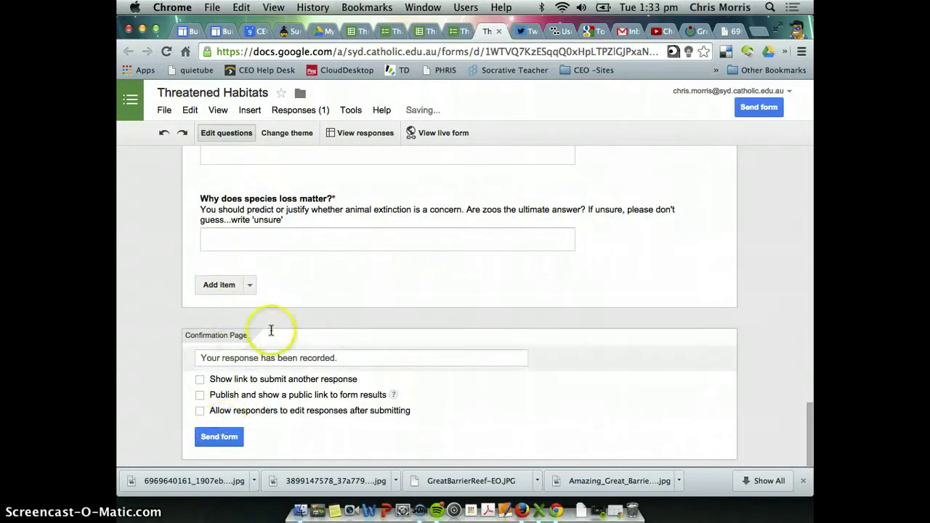
scroll(261, 393, "up", 14)
scroll(261, 399, "up", 1)
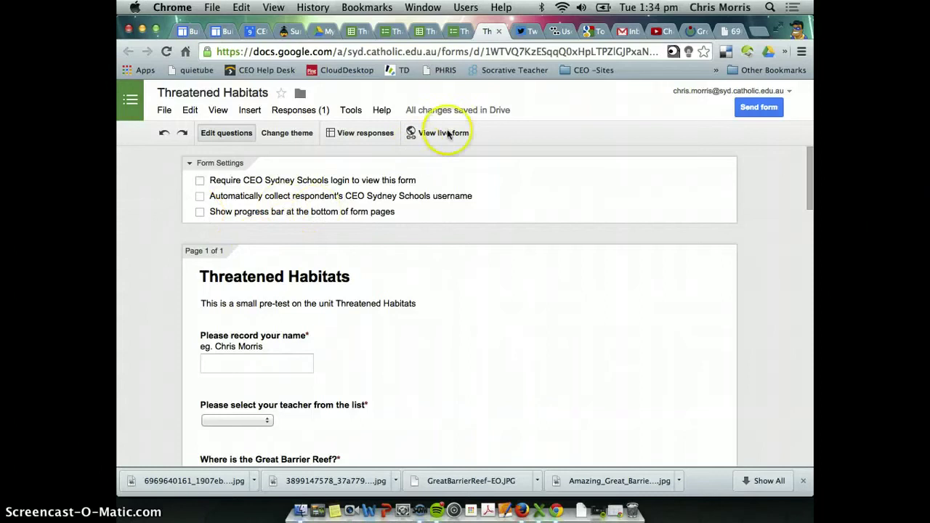
Step: Scroll through the live Threatened Habitats form in respondent view, past the name, teacher and reef questions
left_click(525, 52)
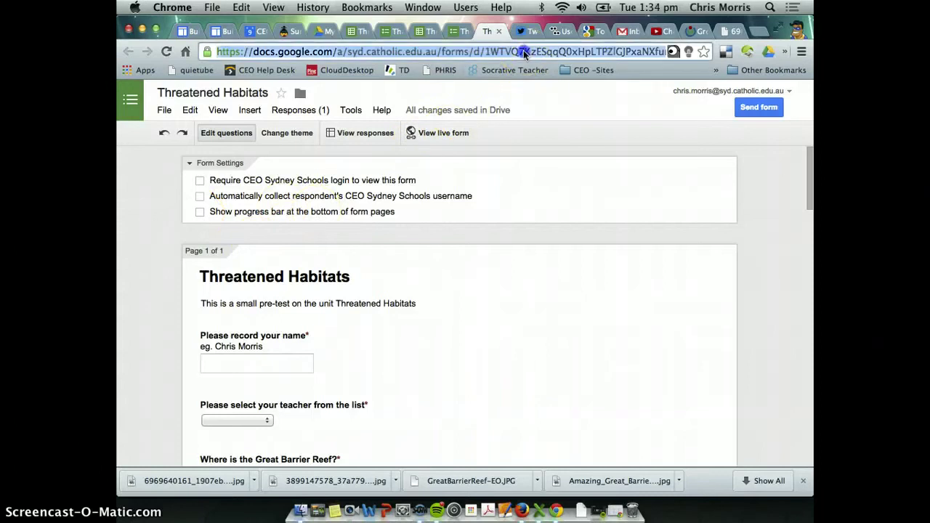
left_click(785, 53)
left_click(734, 93)
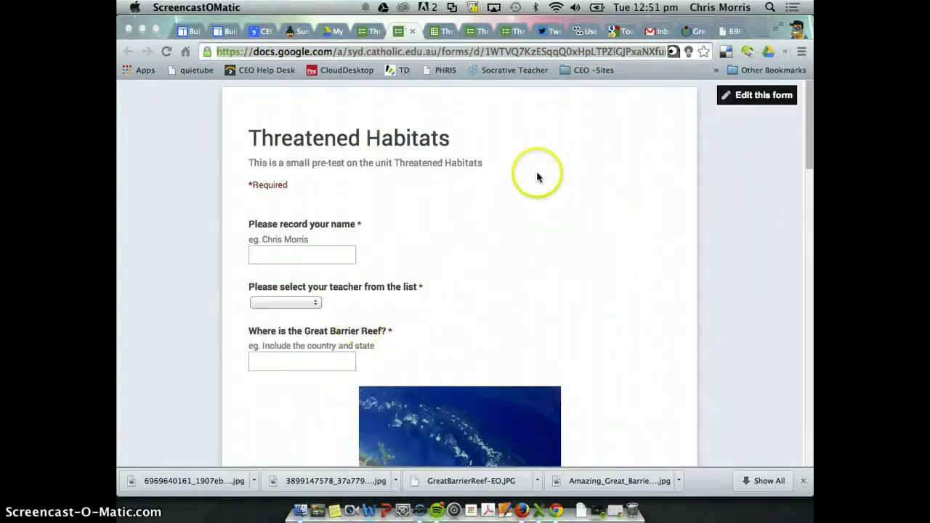
scroll(498, 297, "down", 5)
scroll(498, 298, "down", 10)
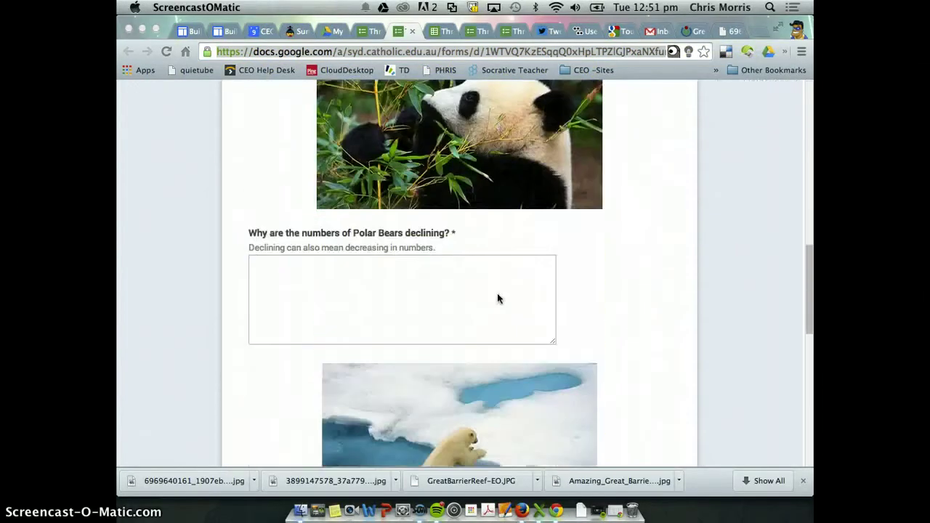
scroll(497, 298, "up", 15)
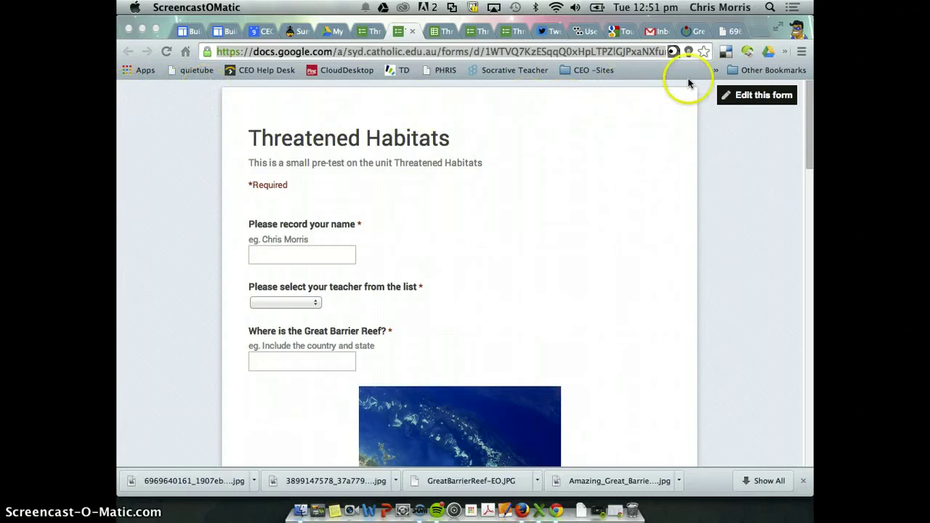
left_click(783, 52)
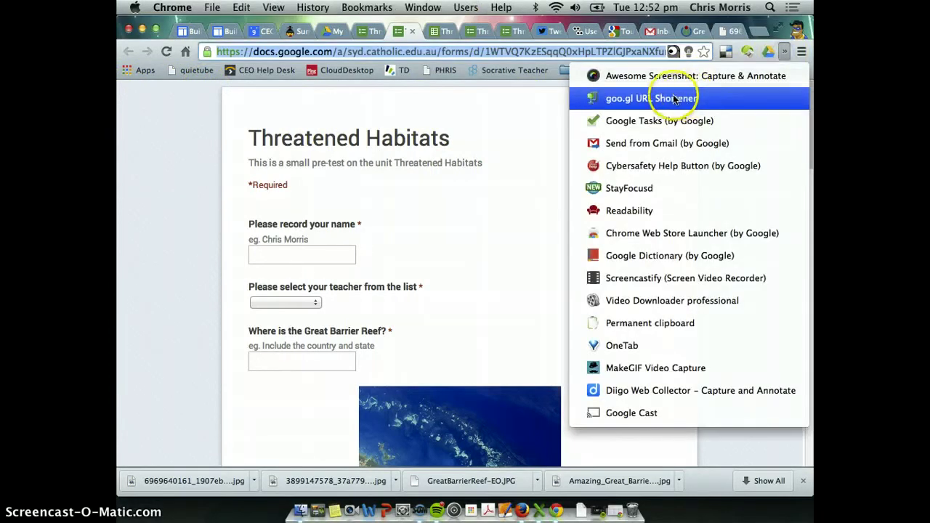
left_click(502, 150)
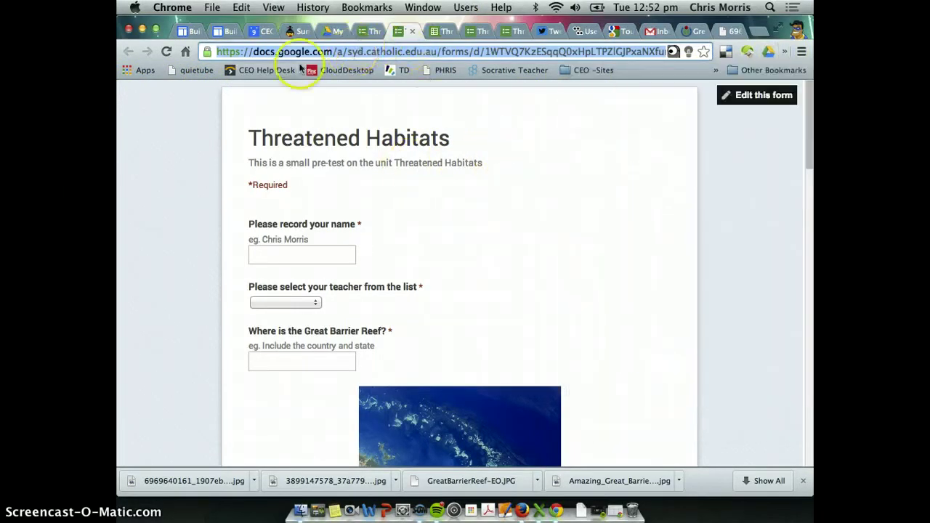
left_click(255, 52)
left_click_drag(269, 51, 702, 68)
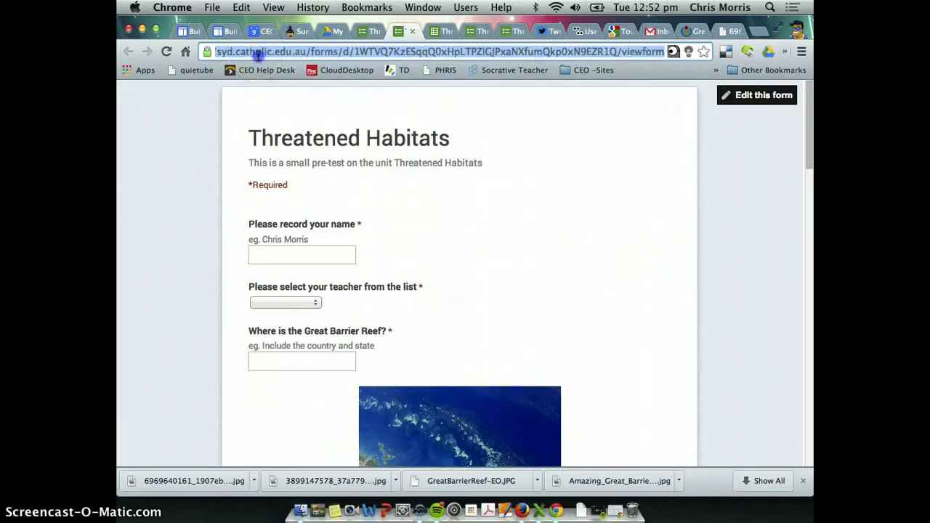
left_click_drag(258, 56, 126, 55)
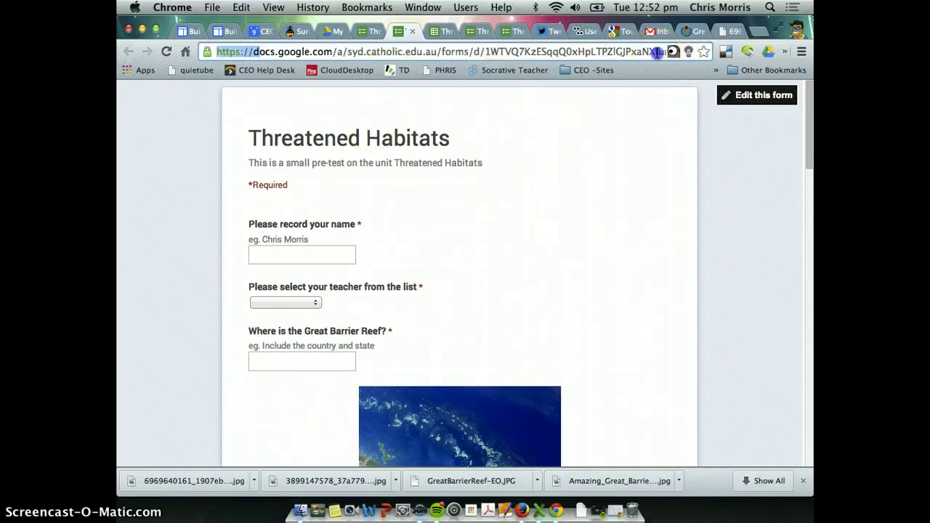
left_click(787, 54)
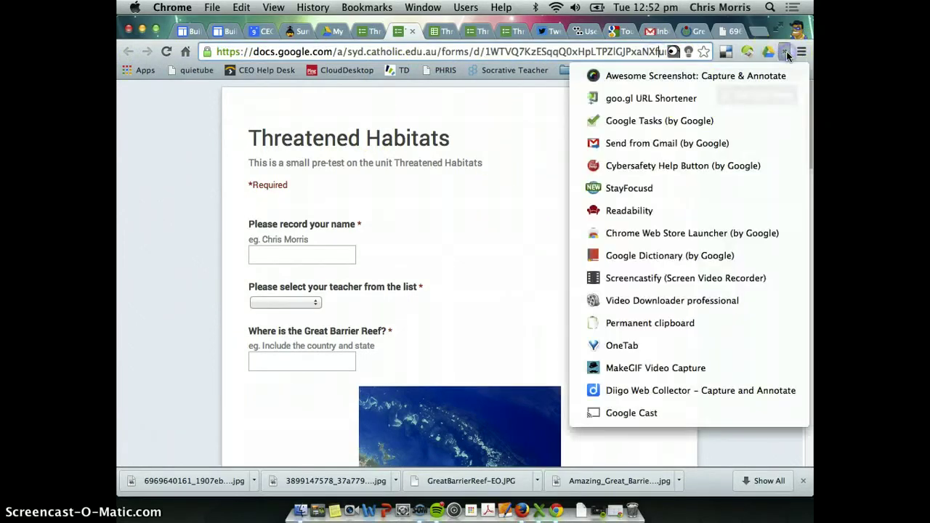
left_click(639, 101)
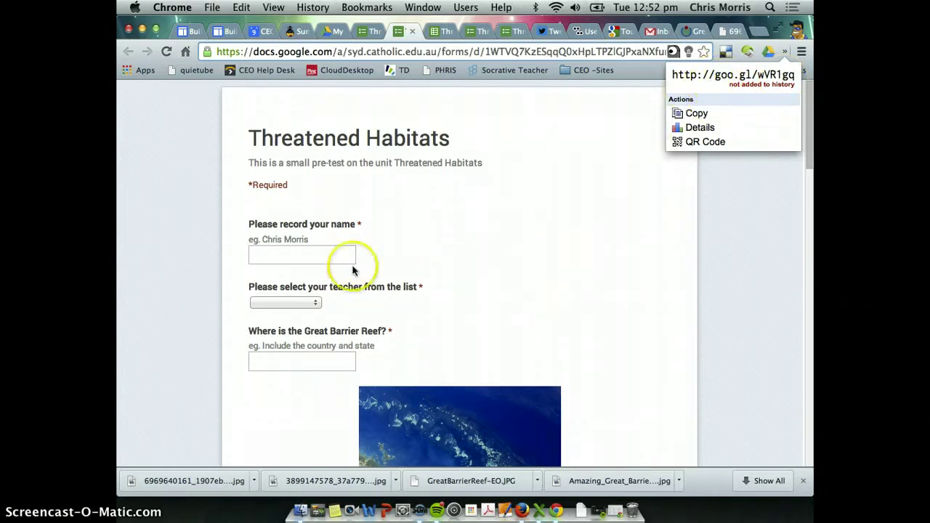
Step: Enter the respondent's name, choose the second teacher, and start the Great Barrier Reef answer
left_click(306, 255)
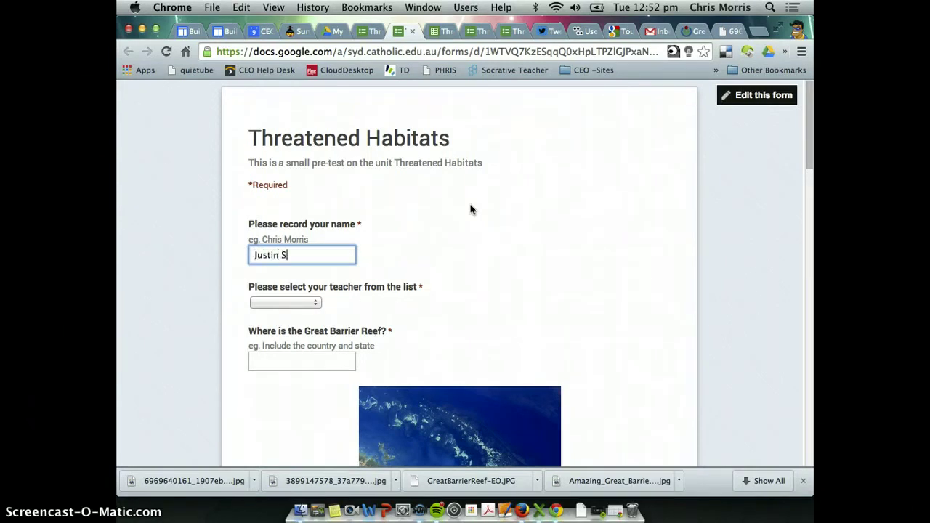
type("th")
left_click(305, 302)
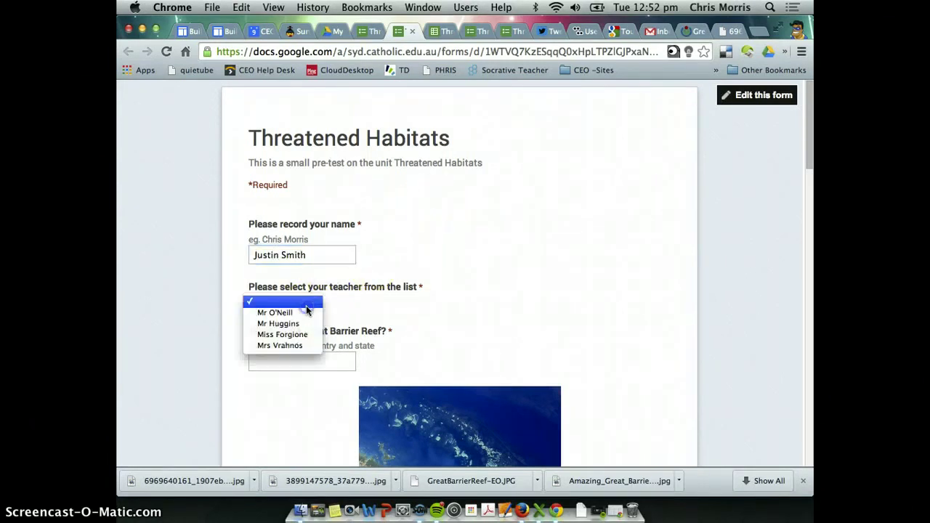
left_click(298, 324)
scroll(291, 322, "down", 1)
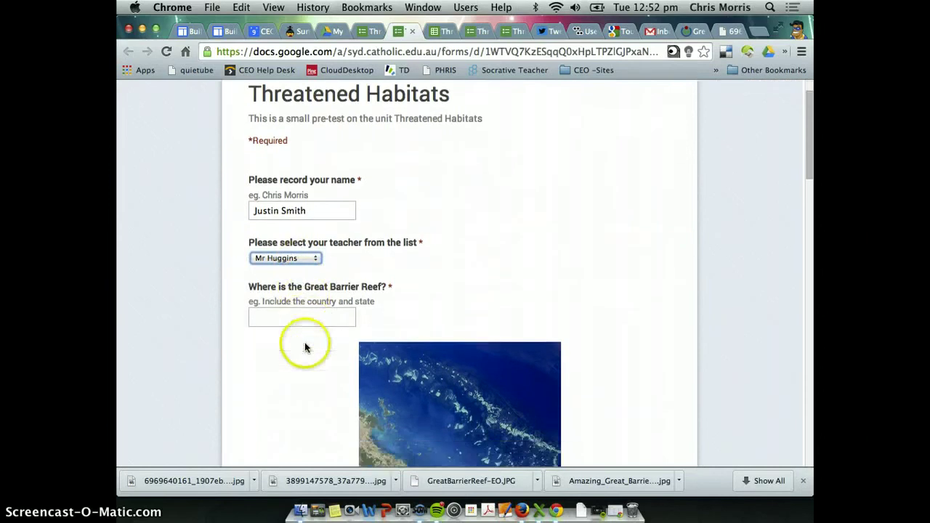
left_click(295, 320)
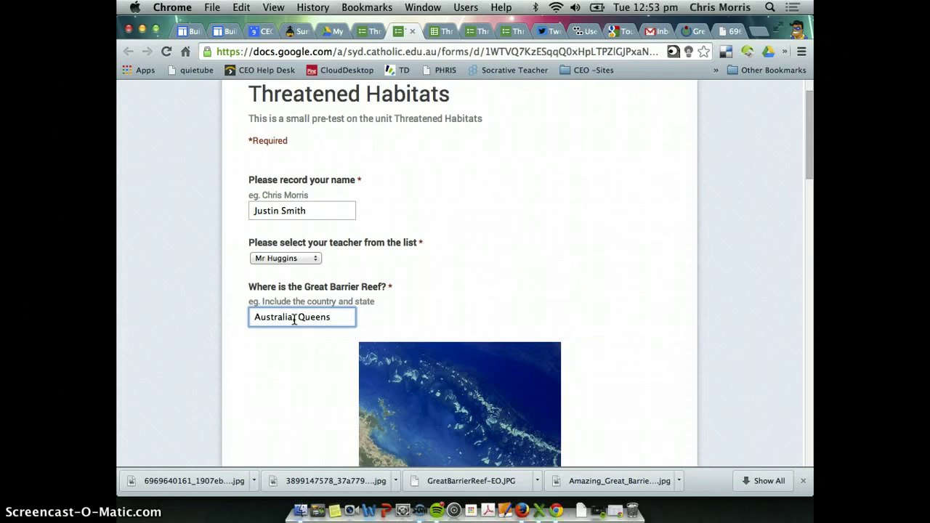
Step: Answer the giant panda question with 'Not enough Bamboo'
scroll(295, 318, "down", 5)
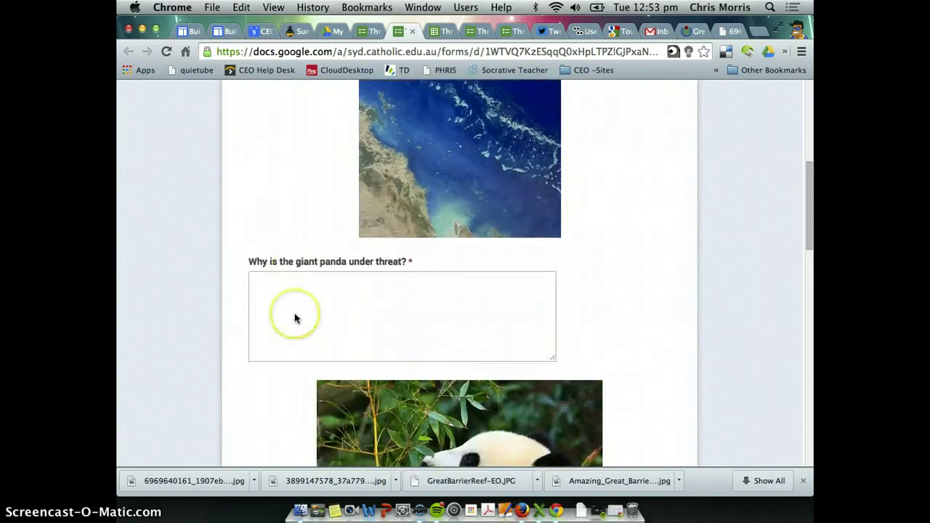
left_click(297, 314)
scroll(312, 323, "down", 2)
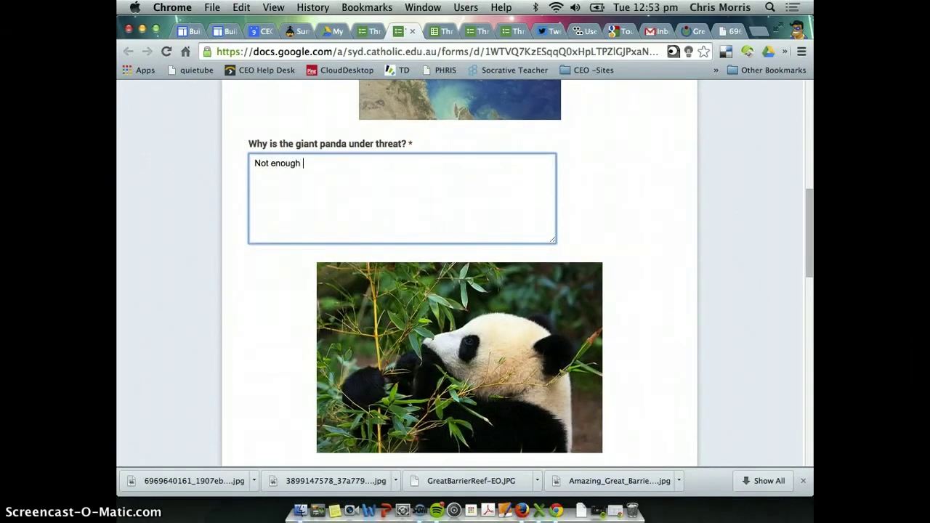
type("Not enough Bamboo")
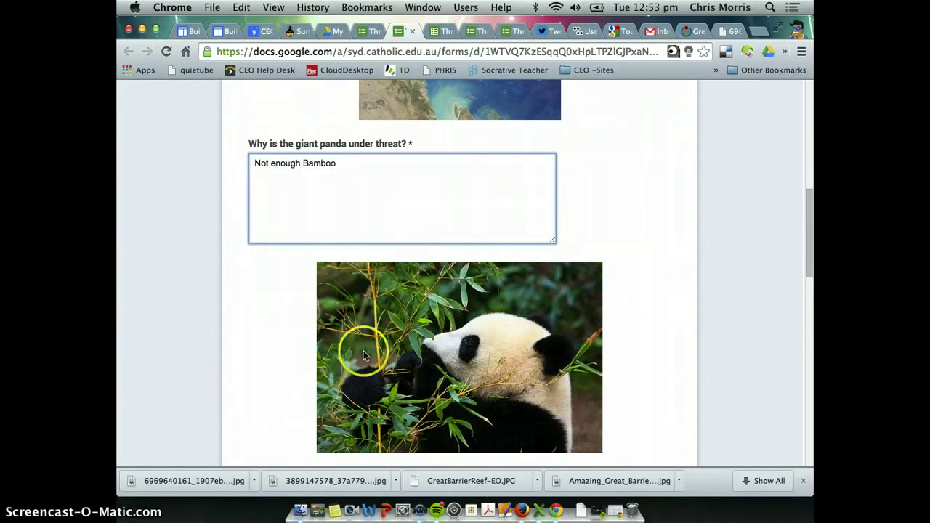
scroll(364, 345, "down", 8)
scroll(363, 350, "up", 3)
Step: Answer Polar Bears and Wildlife trade ('Trading animal cards'), then submit the test response
left_click(347, 273)
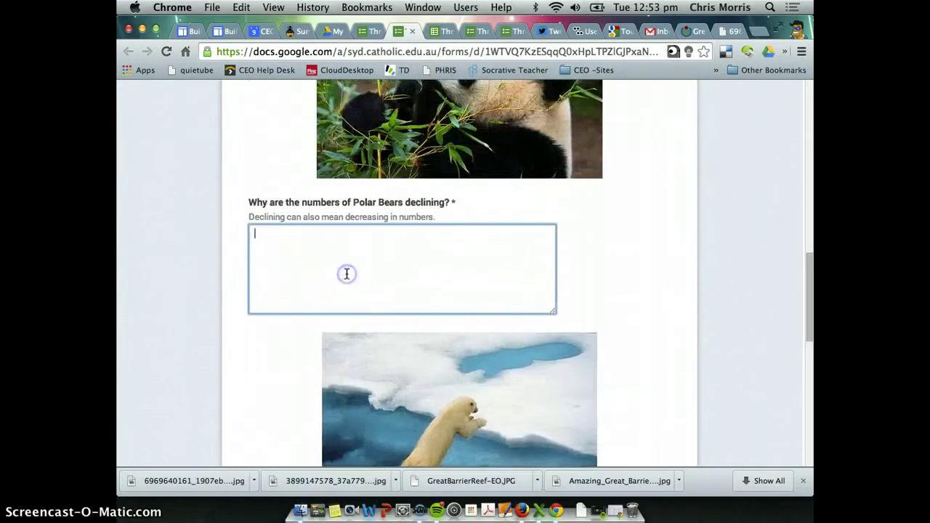
scroll(347, 273, "down", 1)
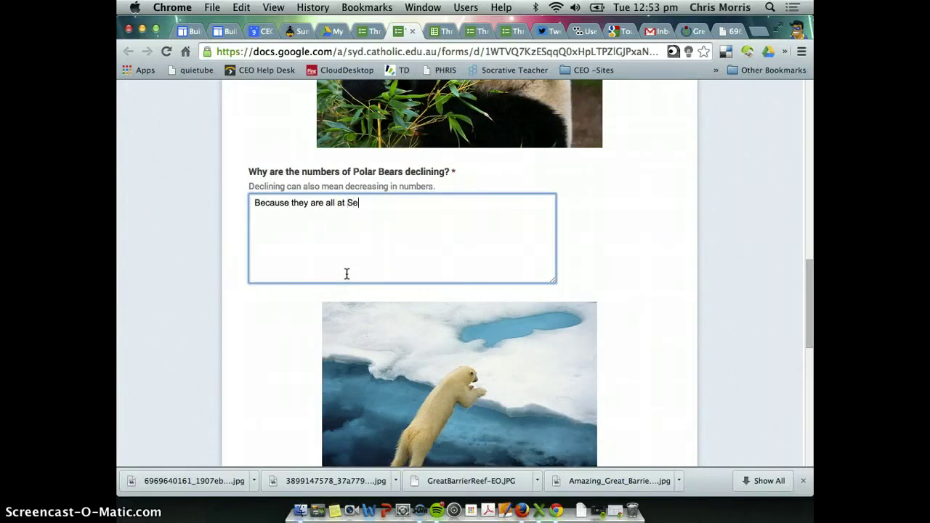
type("ld")
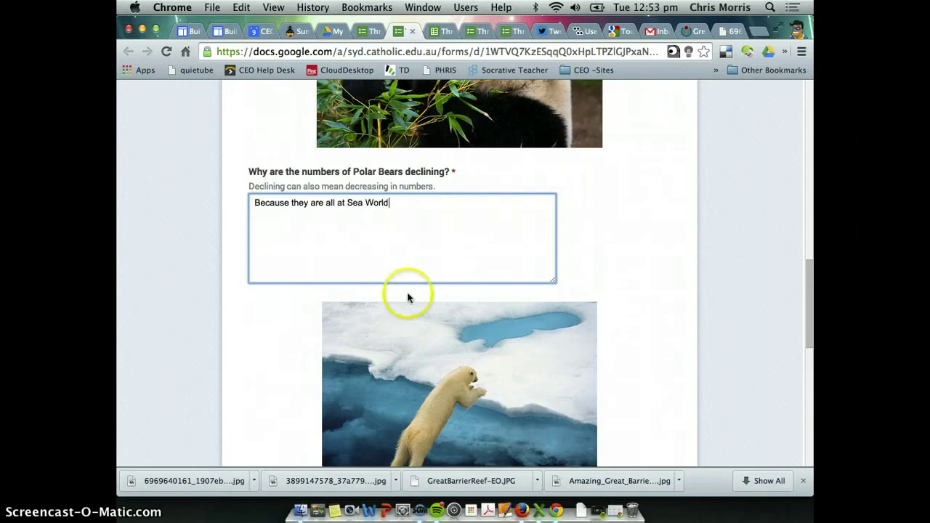
scroll(404, 298, "down", 5)
left_click(367, 341)
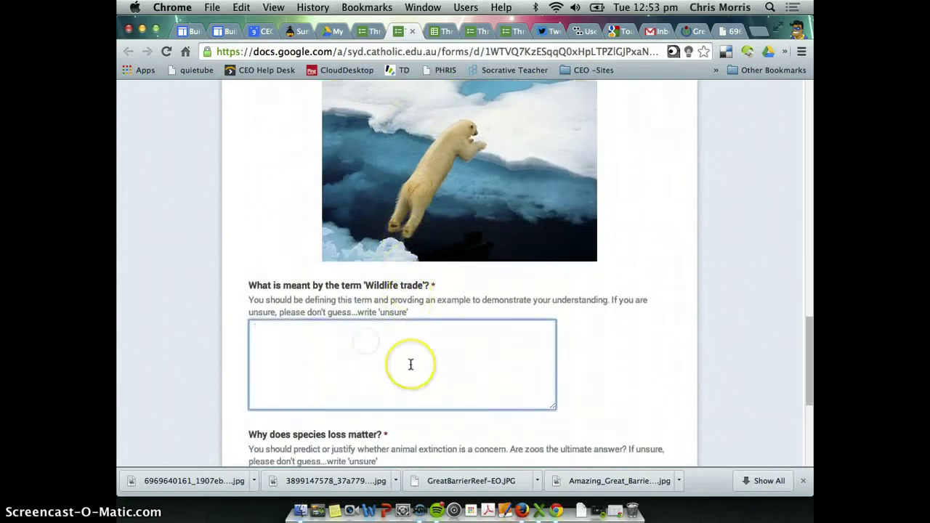
scroll(410, 364, "down", 2)
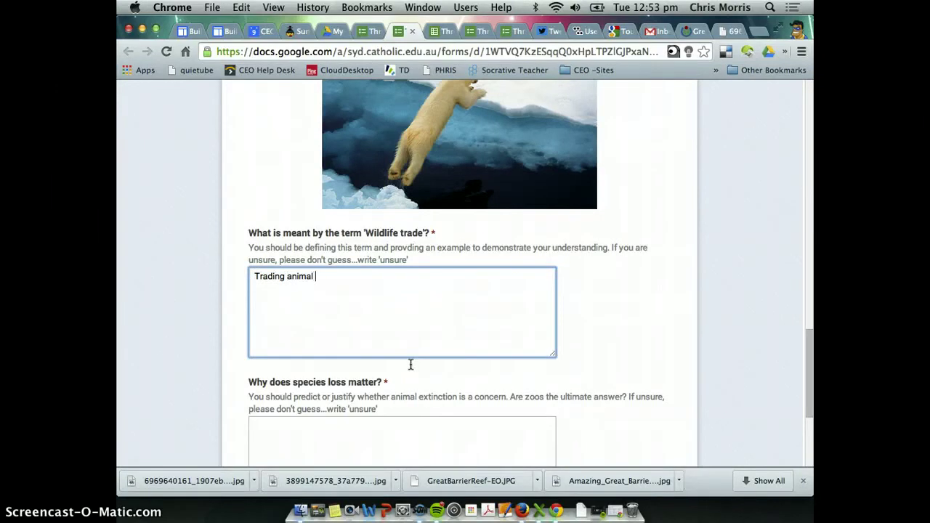
type("Trading animal cards")
scroll(436, 359, "down", 5)
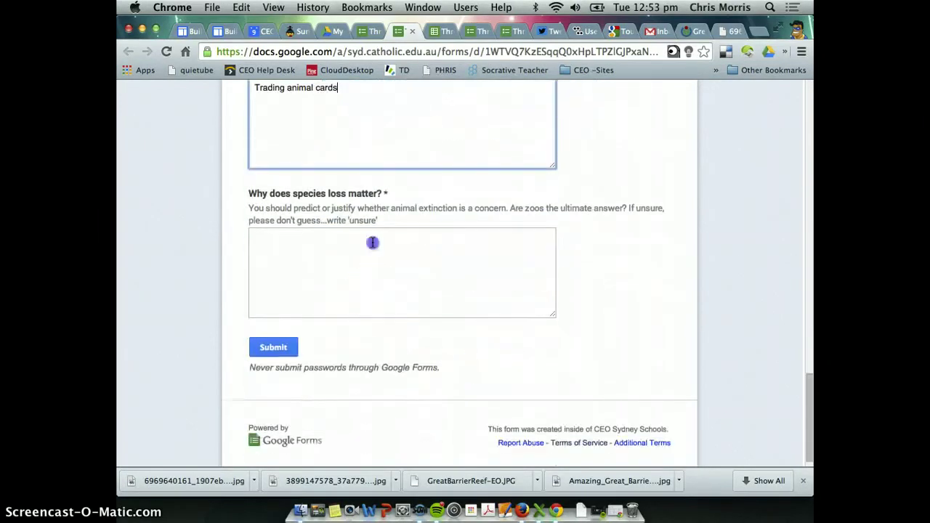
left_click(372, 242)
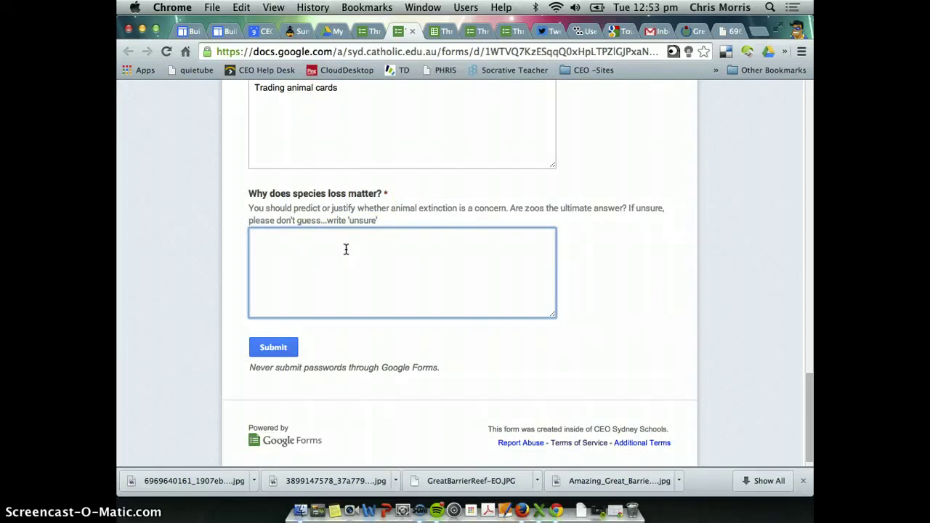
left_click(275, 349)
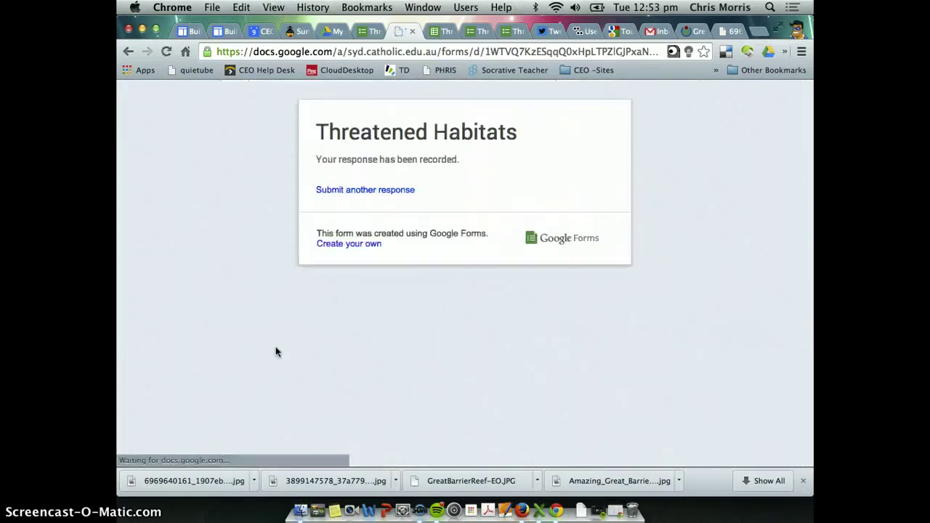
Step: In the form editor, choose View responses from the Responses (1) menu to open the responses spreadsheet
left_click(371, 33)
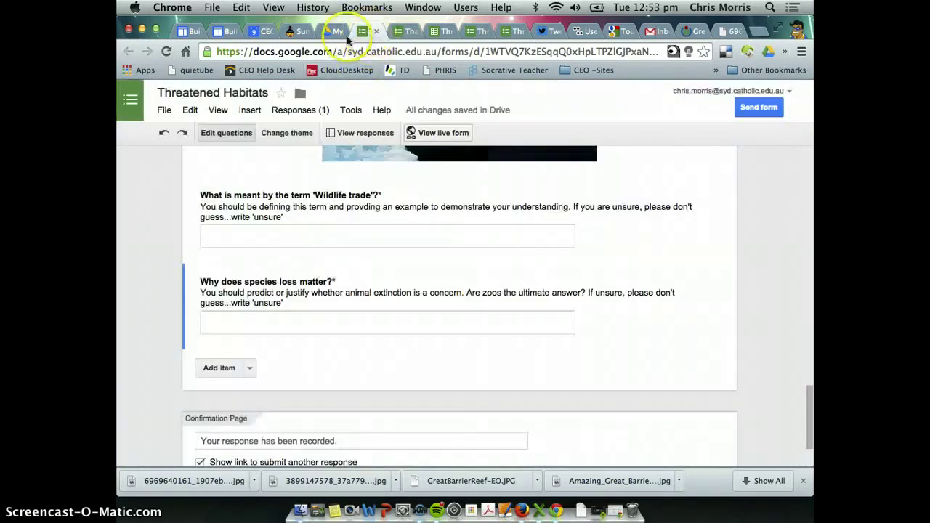
left_click(304, 111)
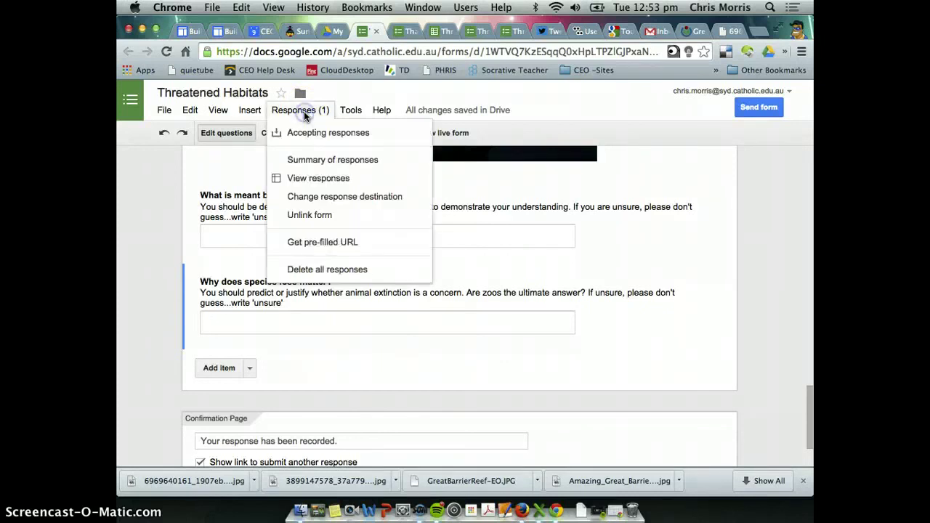
left_click(304, 112)
left_click(305, 112)
left_click(308, 178)
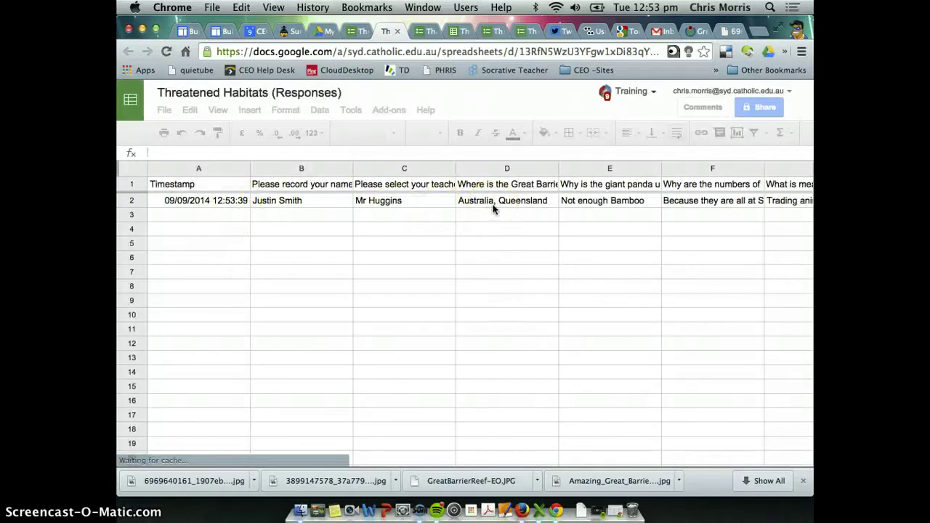
left_click(522, 288)
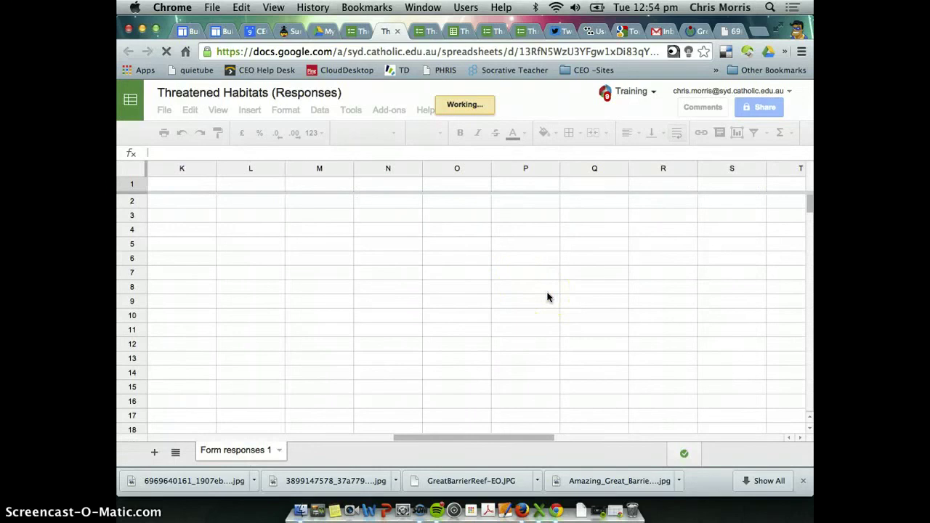
scroll(549, 297, "right", 5)
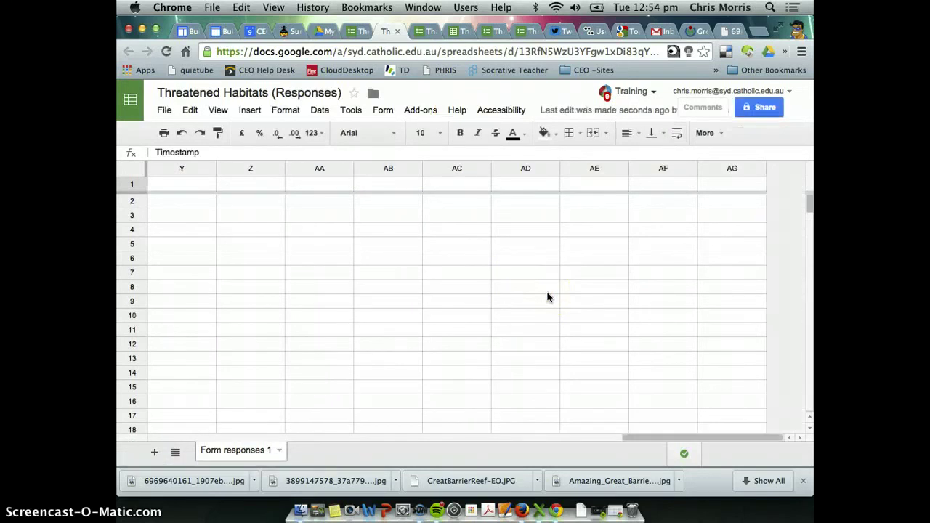
left_click_drag(647, 442, 156, 451)
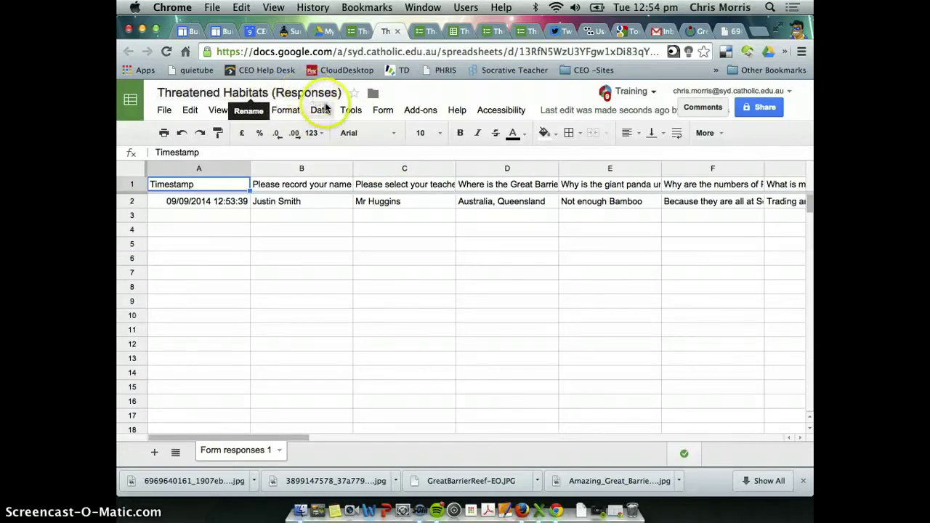
left_click(379, 110)
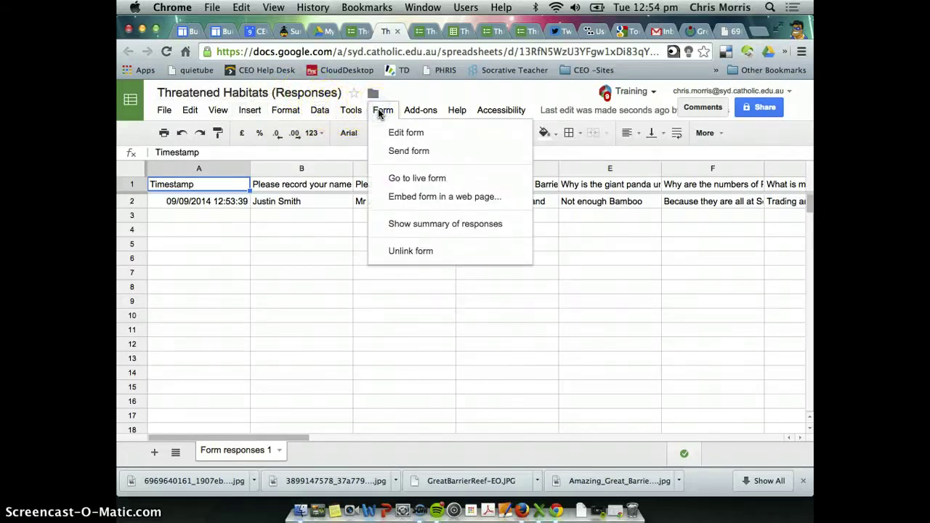
left_click(405, 221)
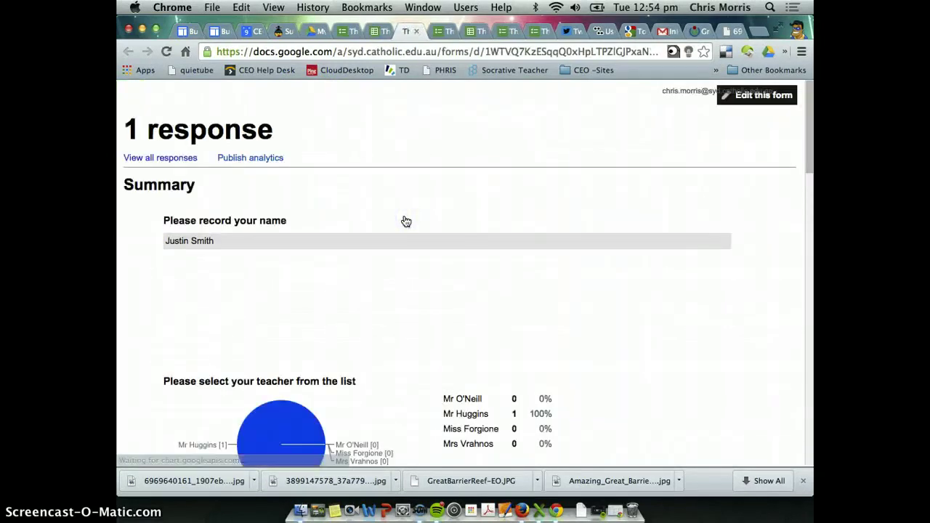
scroll(406, 221, "down", 3)
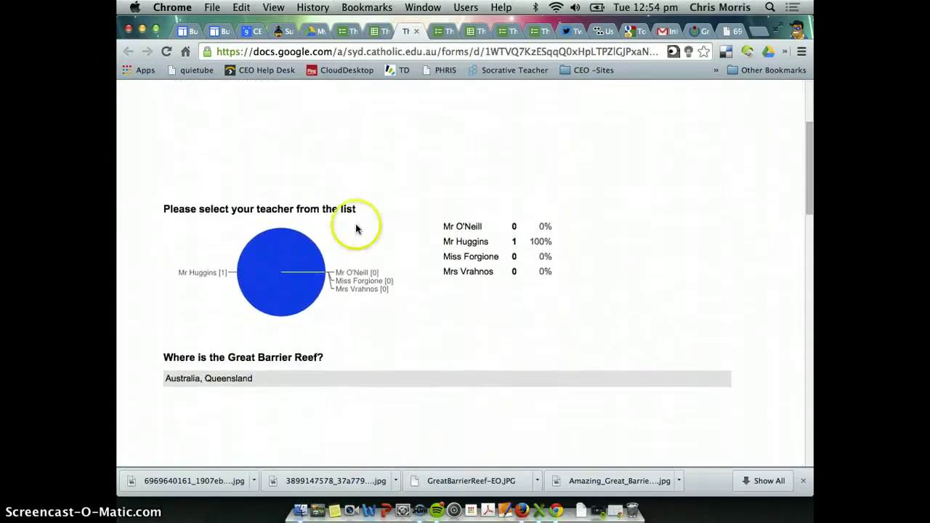
scroll(358, 291, "down", 5)
scroll(359, 294, "up", 2)
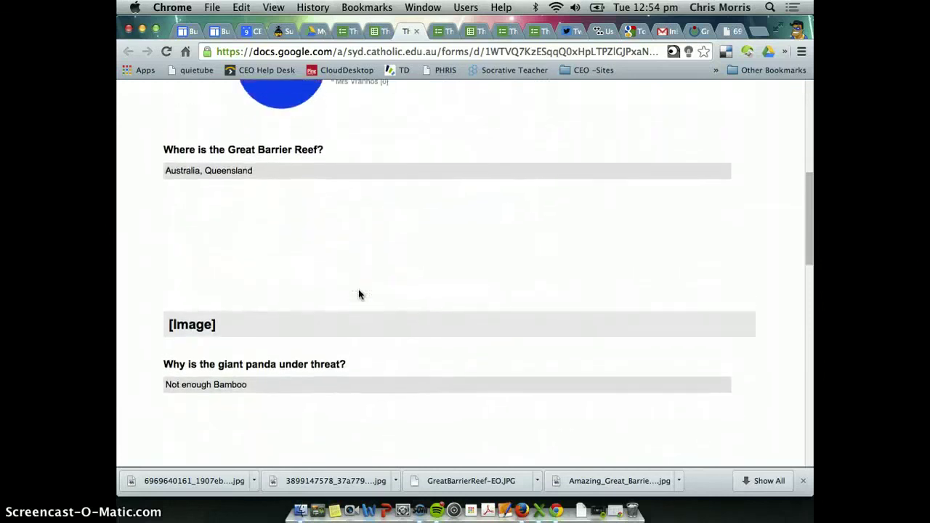
scroll(307, 296, "down", 5)
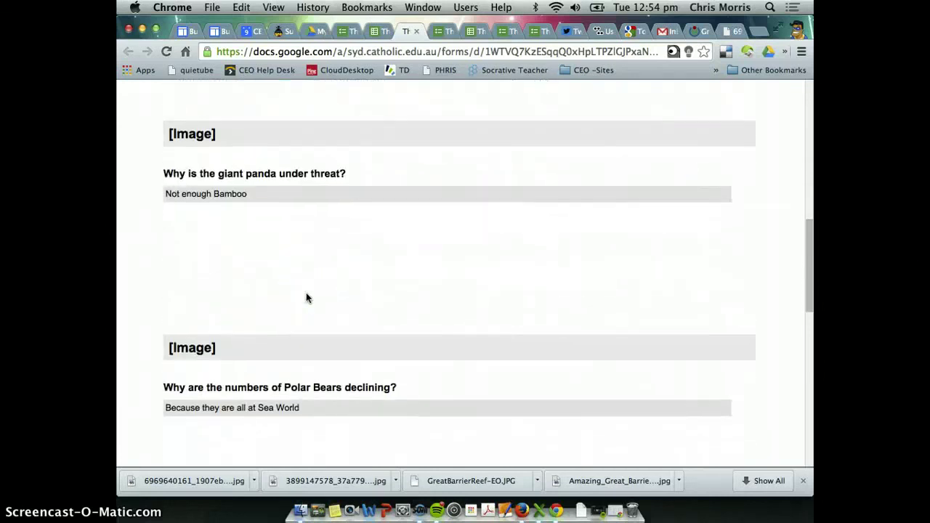
scroll(307, 297, "up", 9)
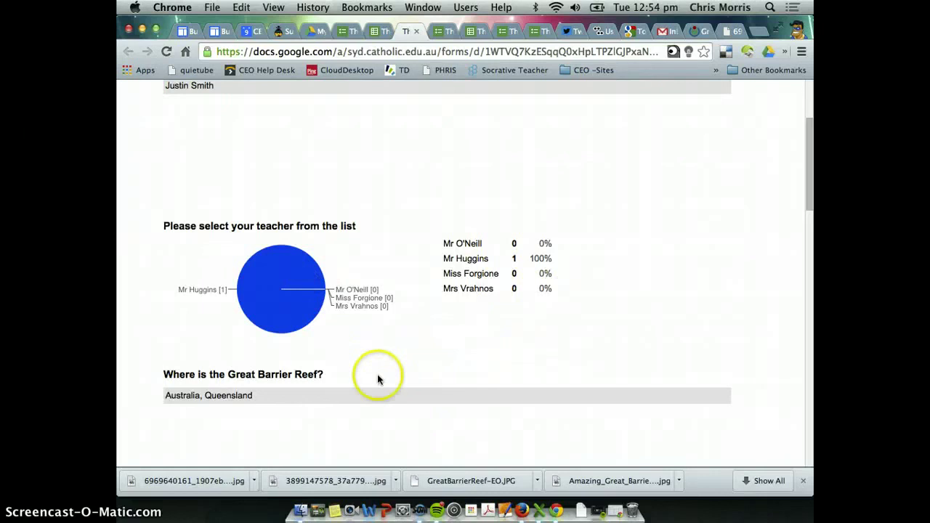
scroll(380, 376, "down", 3)
scroll(356, 312, "up", 1)
scroll(377, 280, "down", 1)
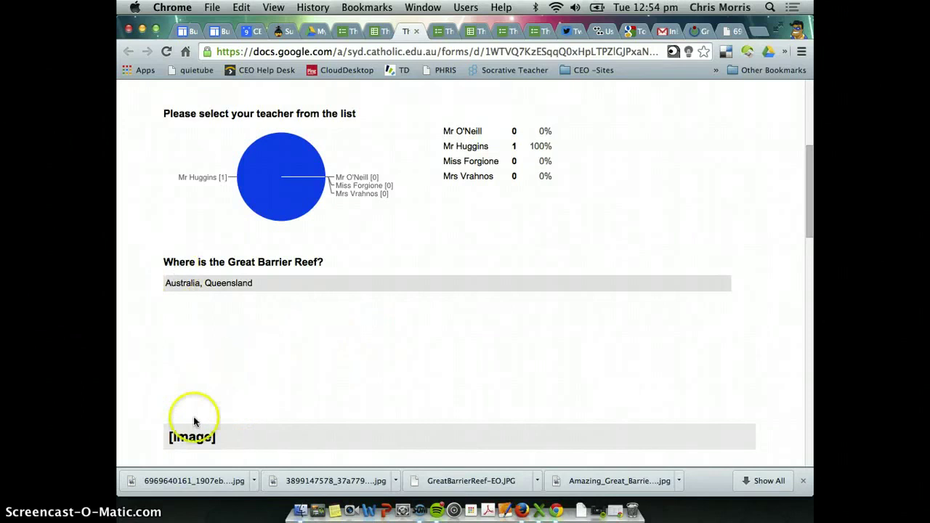
scroll(213, 427, "up", 5)
scroll(214, 428, "down", 1)
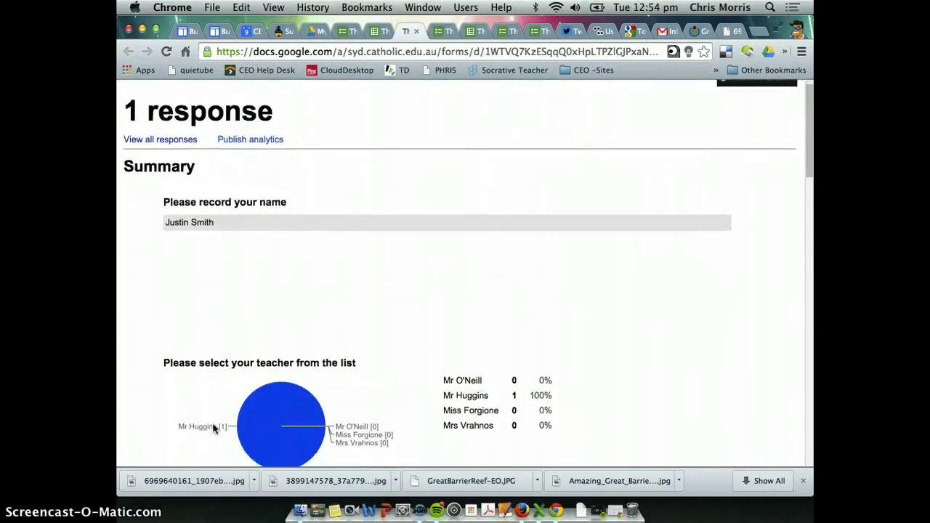
scroll(213, 428, "up", 1)
left_click(417, 31)
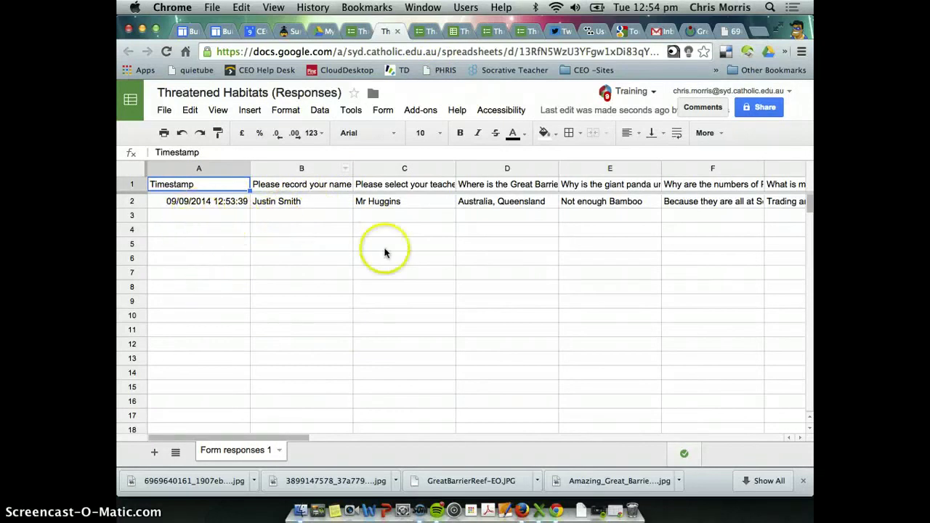
scroll(478, 349, "right", 7)
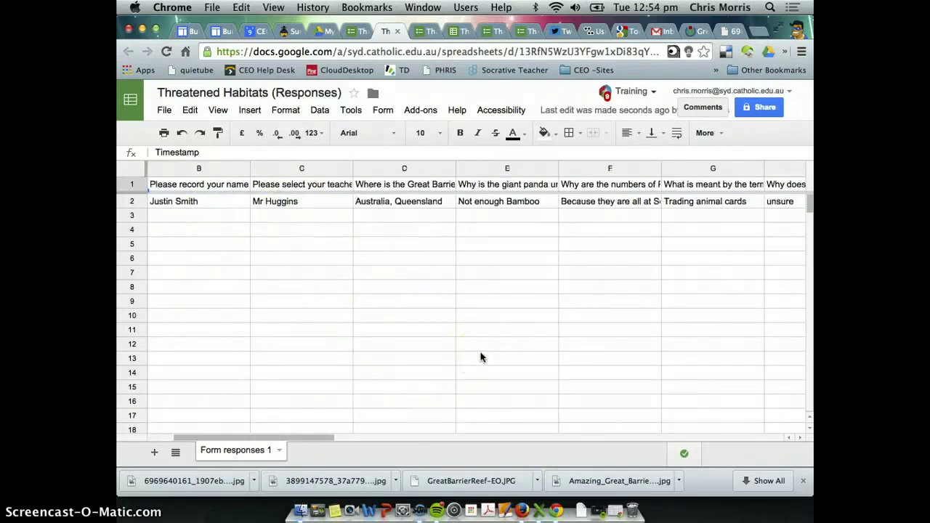